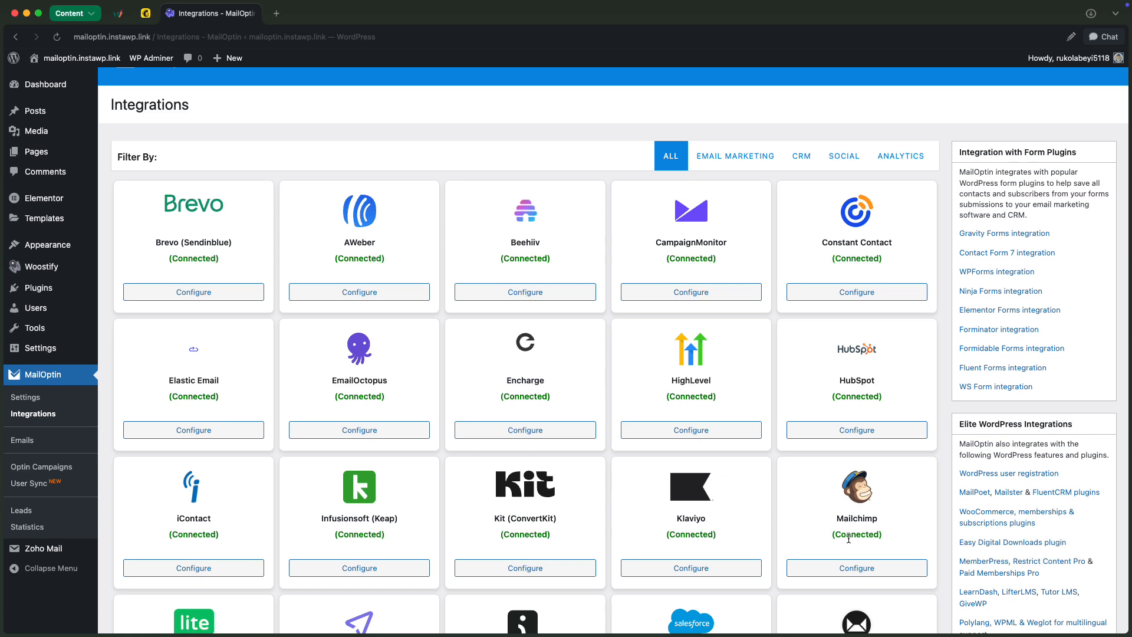
# Create a new slide-in optin campaign titled "Campaign 1" using the Mimosa theme
pyautogui.click(27, 470)
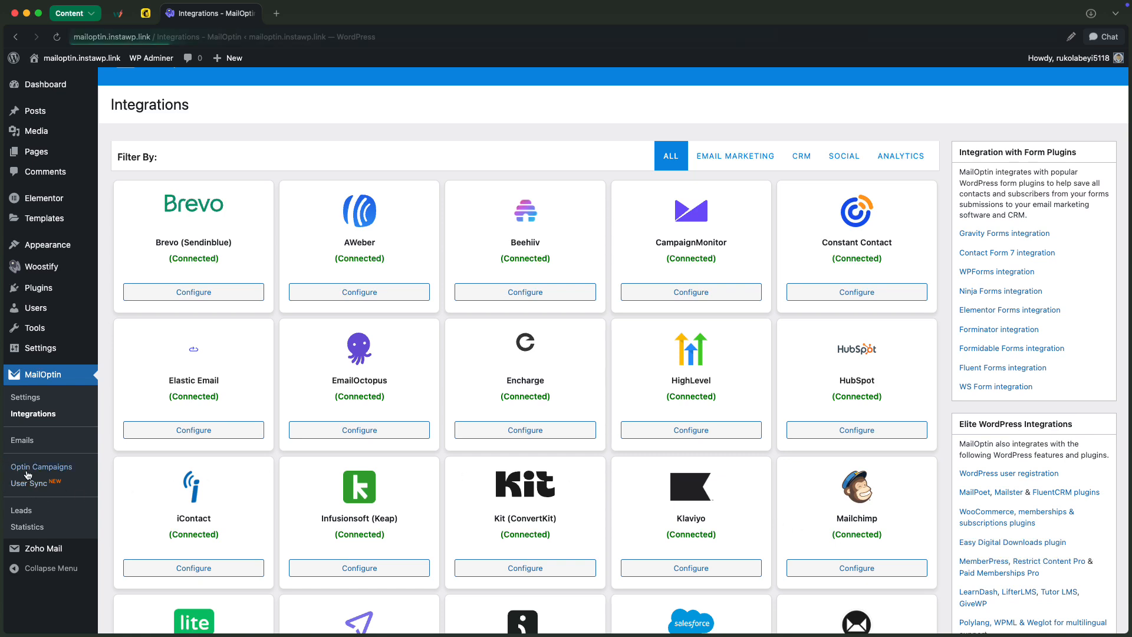
pyautogui.click(262, 146)
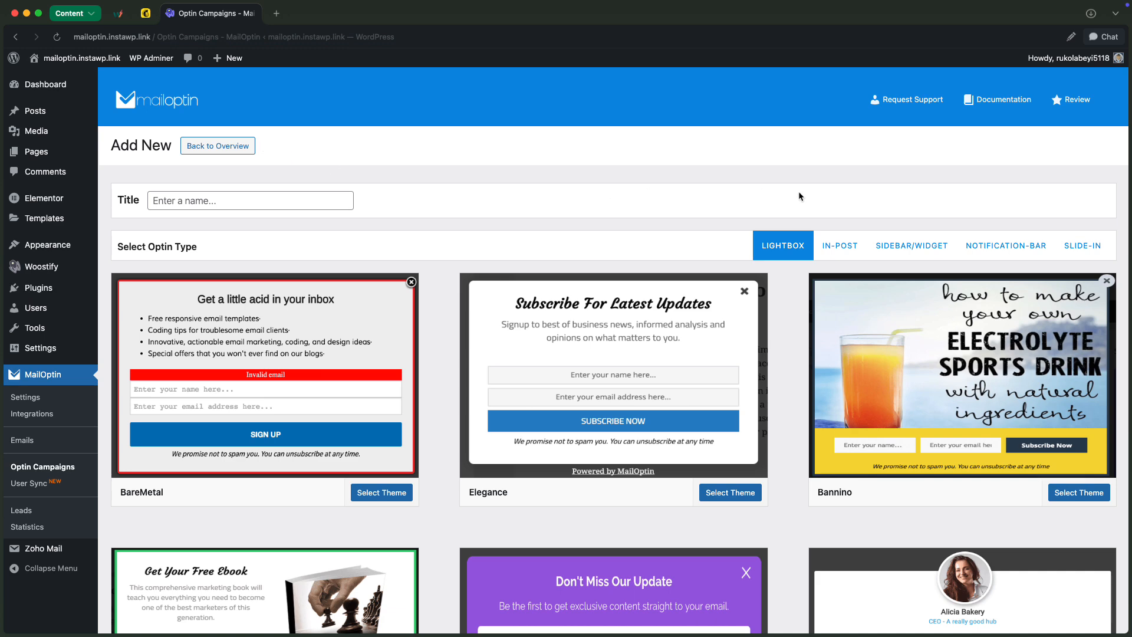
pyautogui.click(1092, 251)
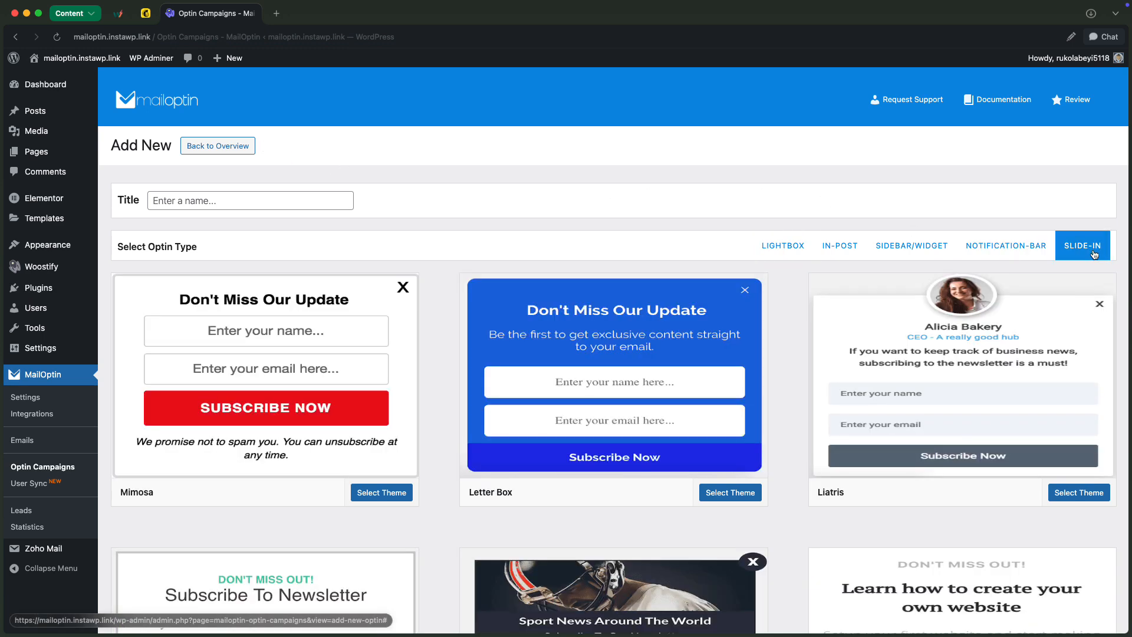
pyautogui.click(306, 195)
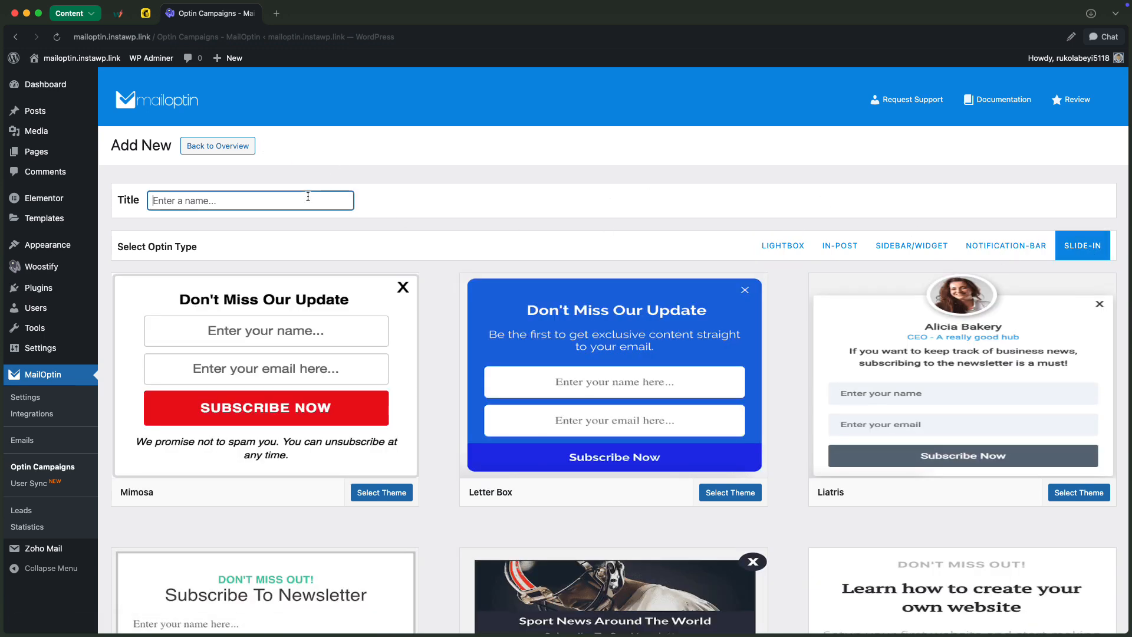
pyautogui.write('Campaign 1')
pyautogui.click(173, 335)
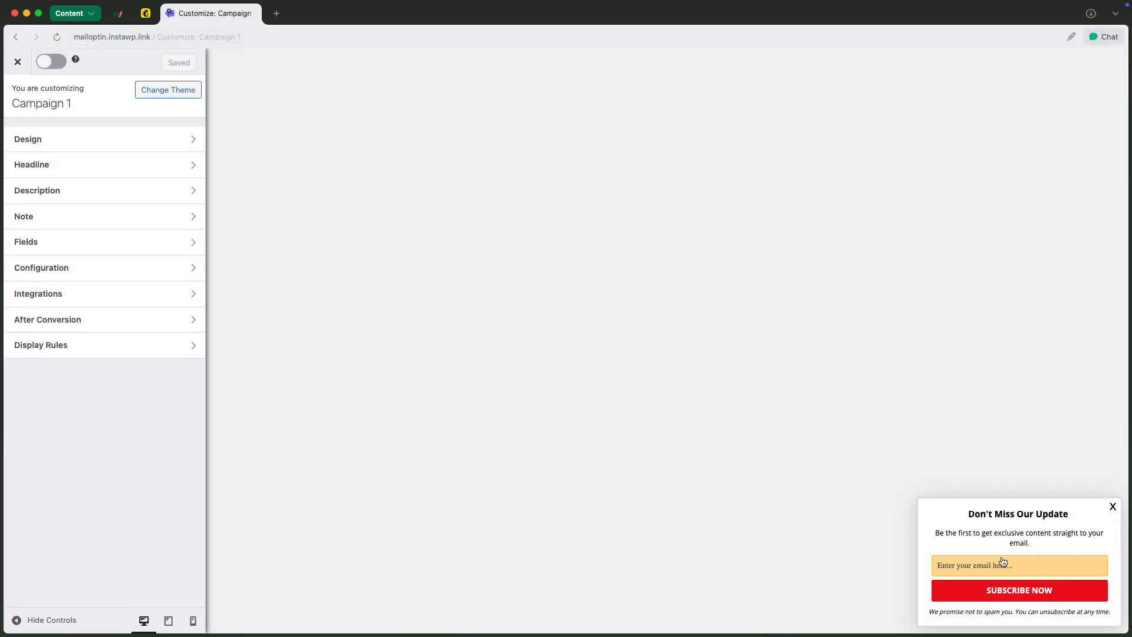
# Set the optin width to 450px in the Design settings and keep the Slide In (Up) display effect
pyautogui.click(155, 137)
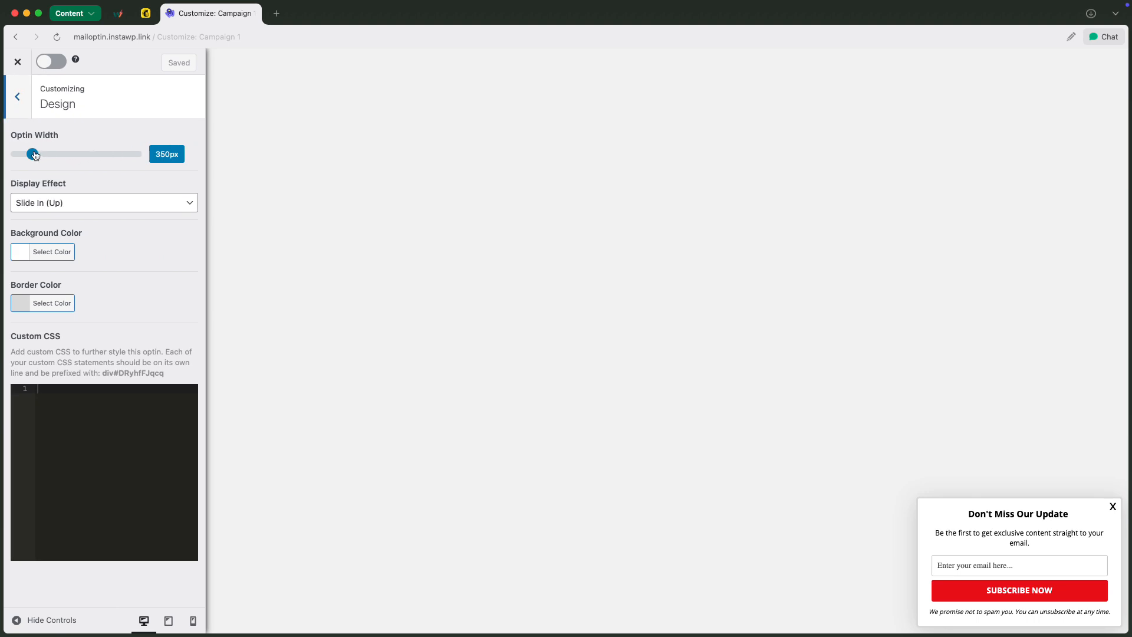
pyautogui.moveTo(35, 155); pyautogui.dragTo(42, 155)
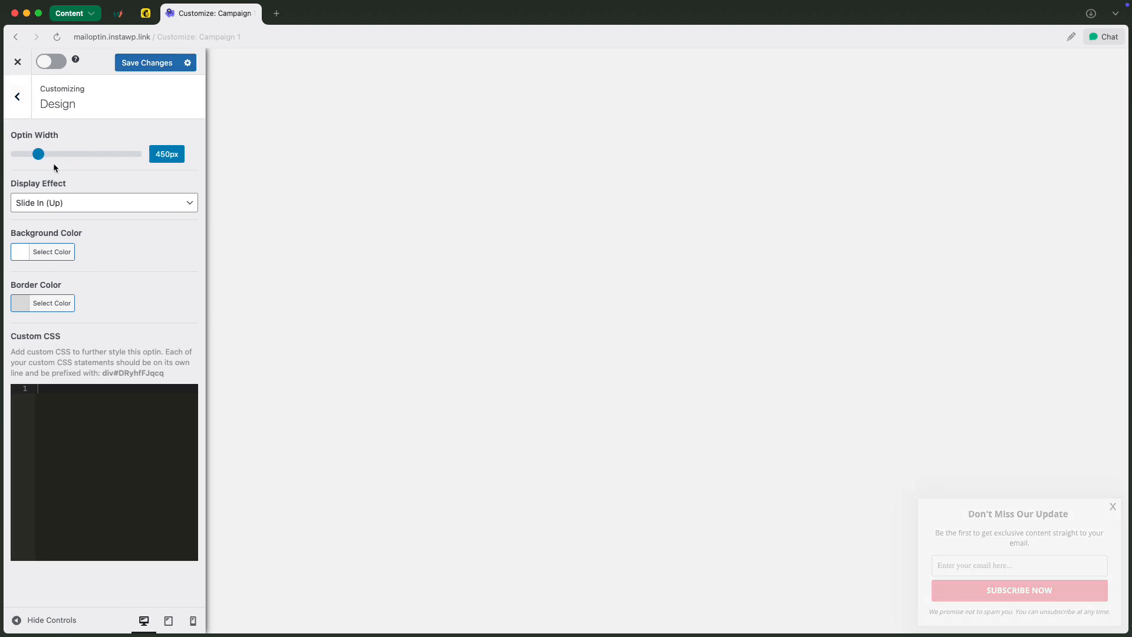
pyautogui.click(96, 204)
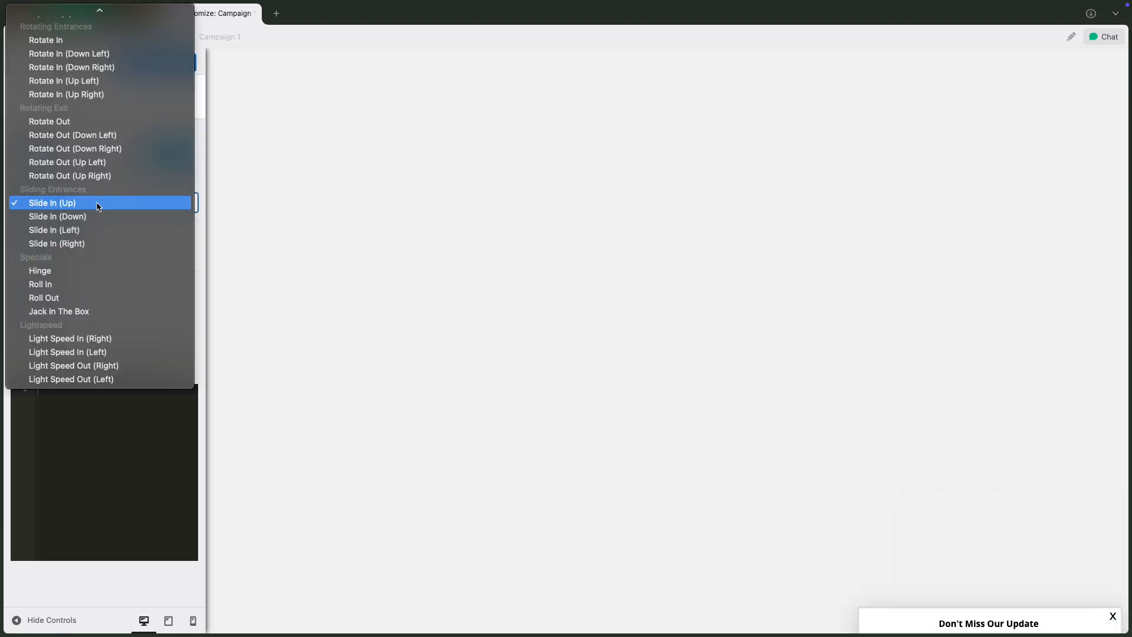
pyautogui.click(192, 568)
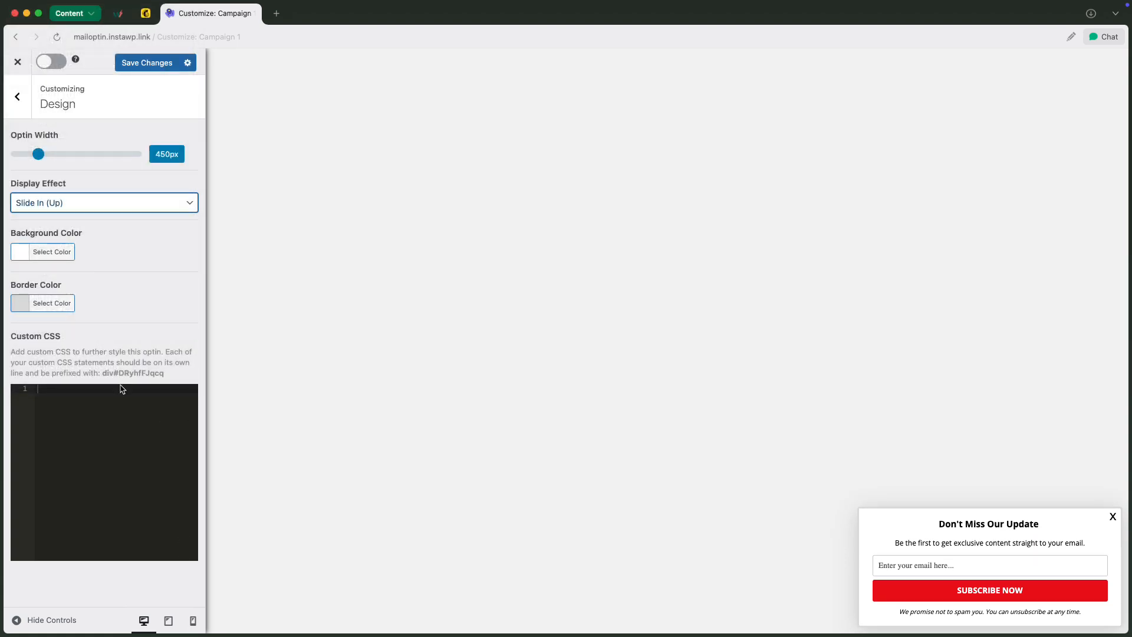
pyautogui.click(17, 97)
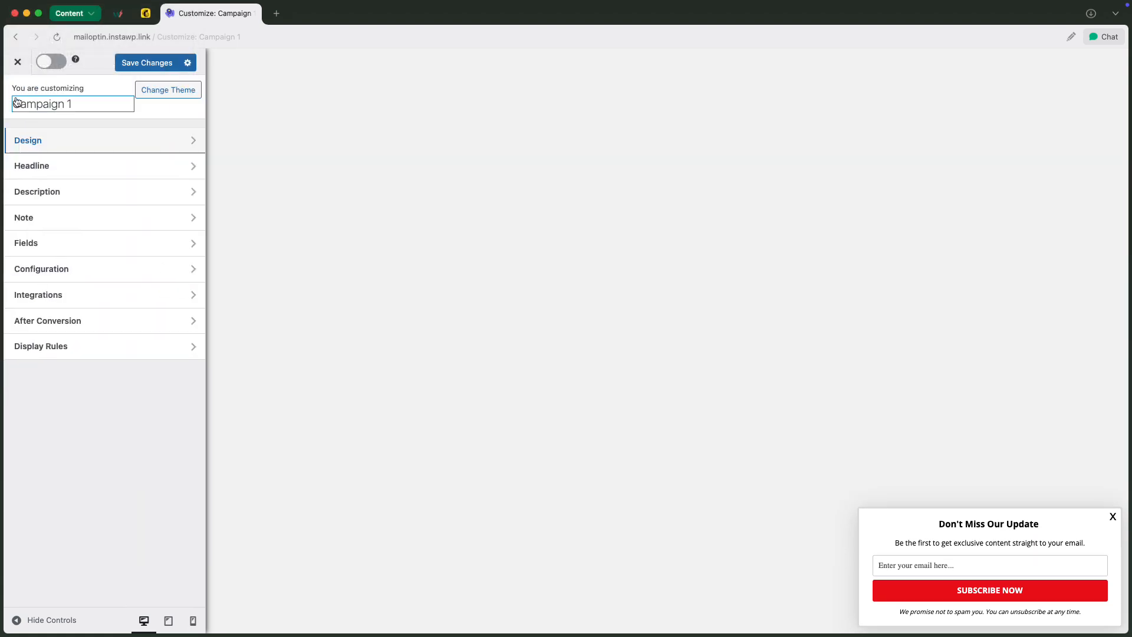
# Replace the optin headline with the copied italic text "Get the Look Before Everyone Else"
pyautogui.click(986, 524)
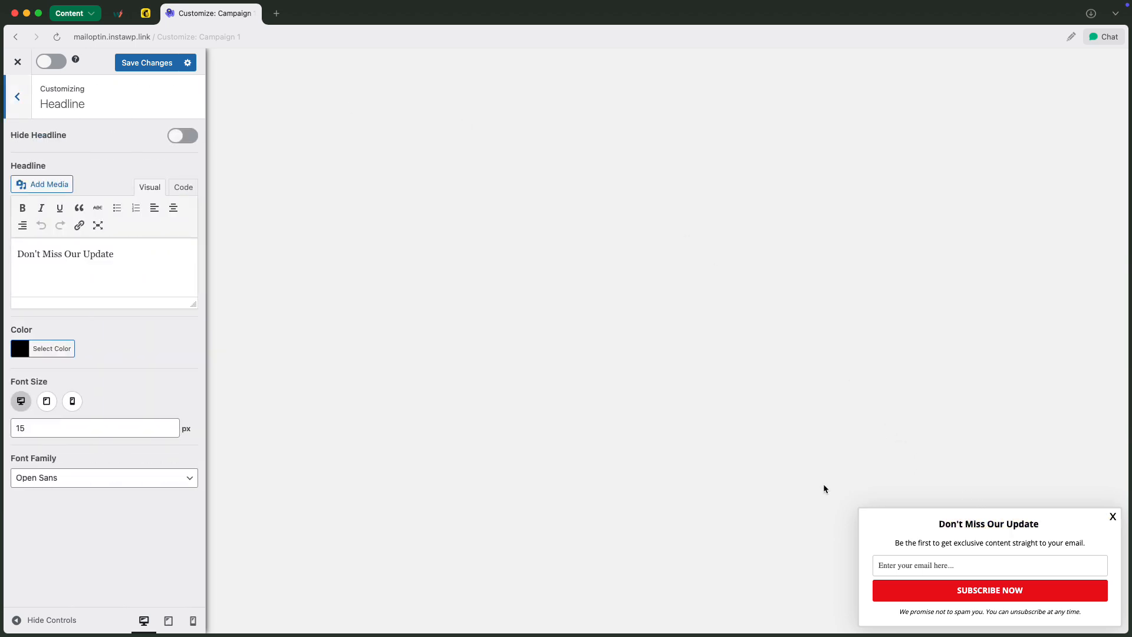
pyautogui.click(136, 256)
pyautogui.press('super+a')
pyautogui.write('Get the Look Before Everyone Else')
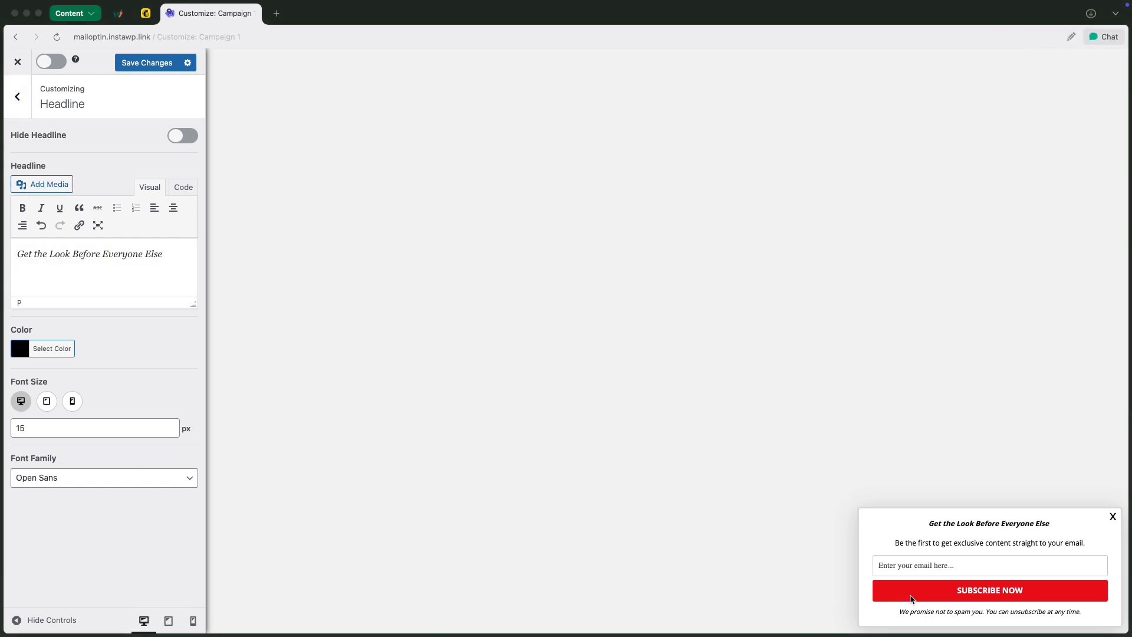
# Replace the description with "Be the first to know about new drops, style tips, and exclusive deals. Sign up now and stay ahead of the fashion curve."
pyautogui.click(960, 543)
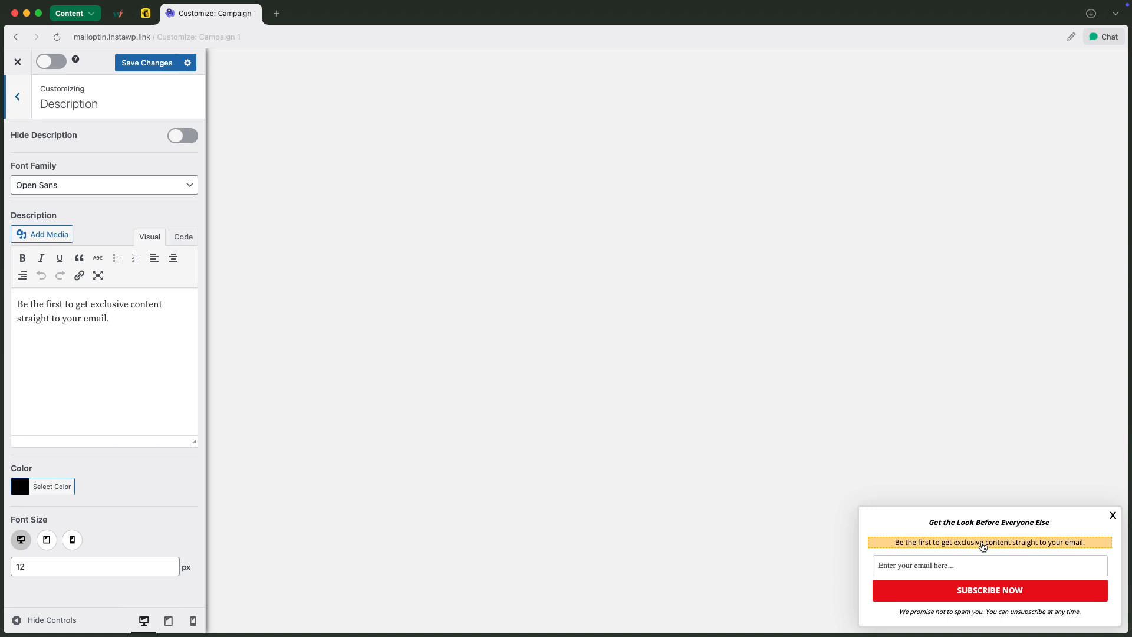
pyautogui.doubleClick(98, 303)
pyautogui.press('super+a')
pyautogui.write('Be the first to know about new drops, style tips, and exclusive deals. Sign up now and stay ahead of the fashion curve.')
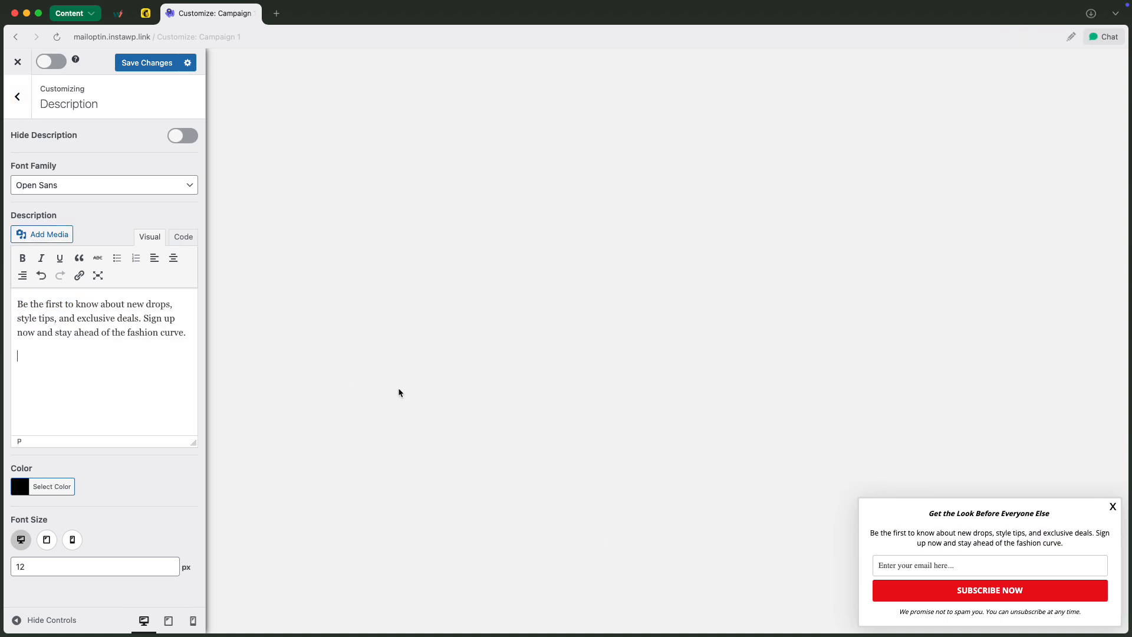
# Check the Name and Email field options and shorten the submit button label to "Subscribe"
pyautogui.click(926, 560)
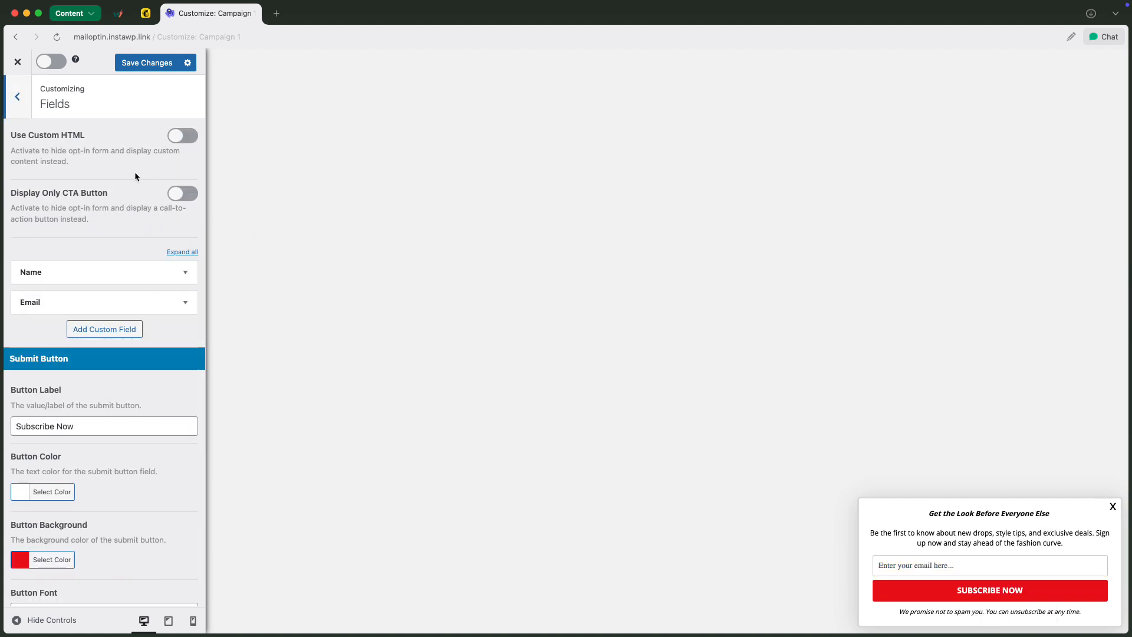
pyautogui.click(186, 273)
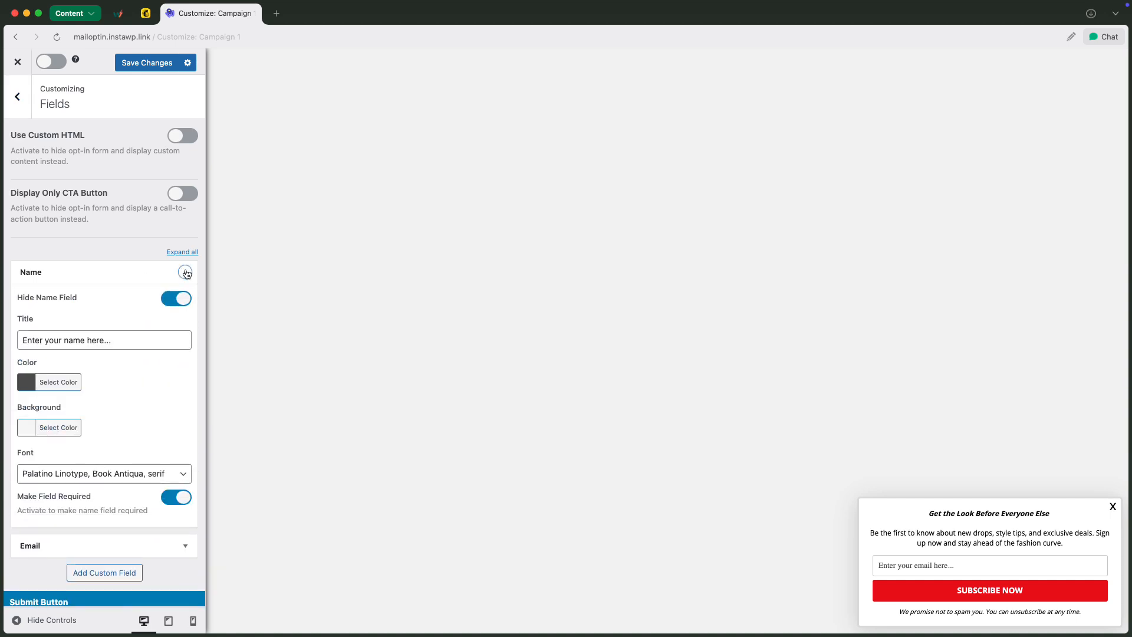
pyautogui.click(186, 273)
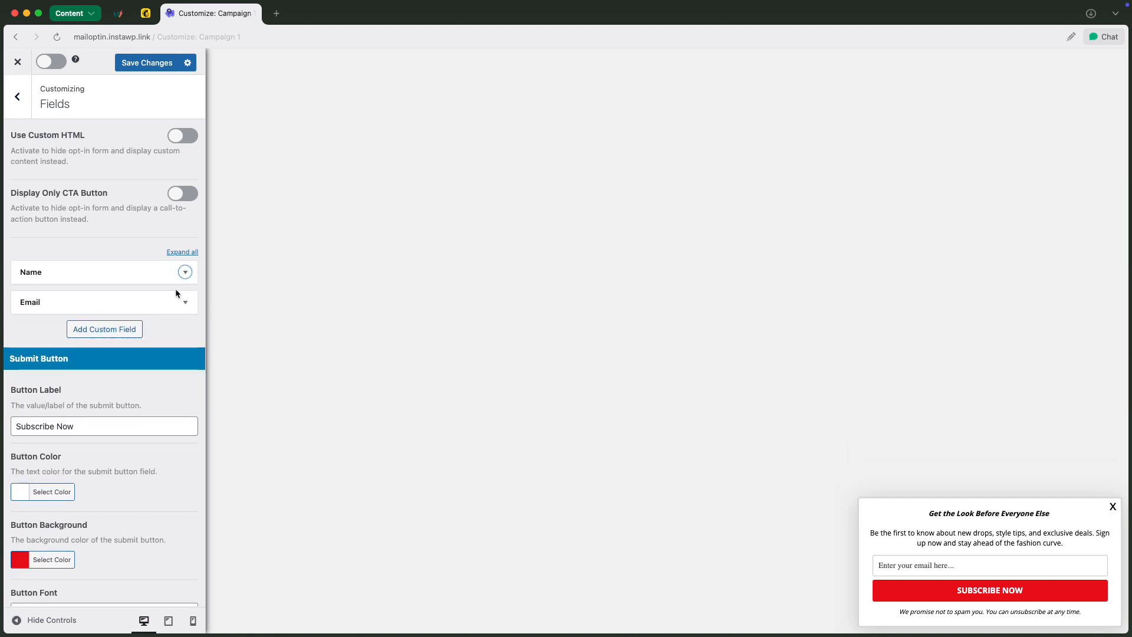
pyautogui.click(184, 303)
pyautogui.click(185, 303)
pyautogui.click(153, 425)
pyautogui.press('BackSpace')
pyautogui.press('BackSpace')
pyautogui.press('BackSpace')
pyautogui.press('BackSpace')
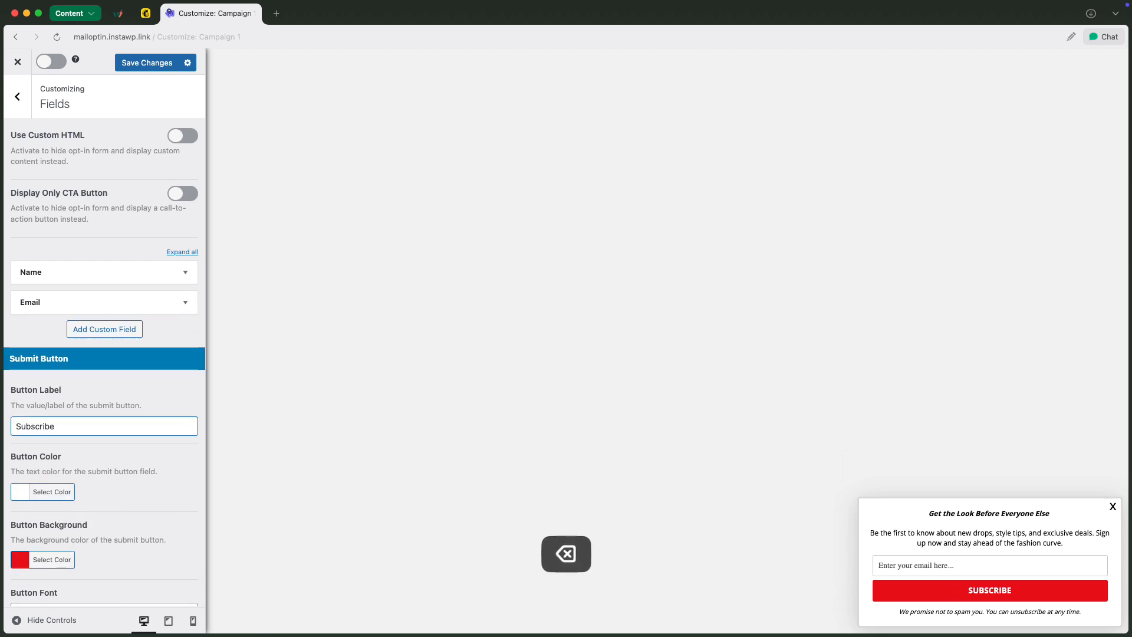
# Review the remaining submit button options and the campaign's Configuration settings, such as slide-in position and cookie duration
pyautogui.scroll(-2, 165, 497)
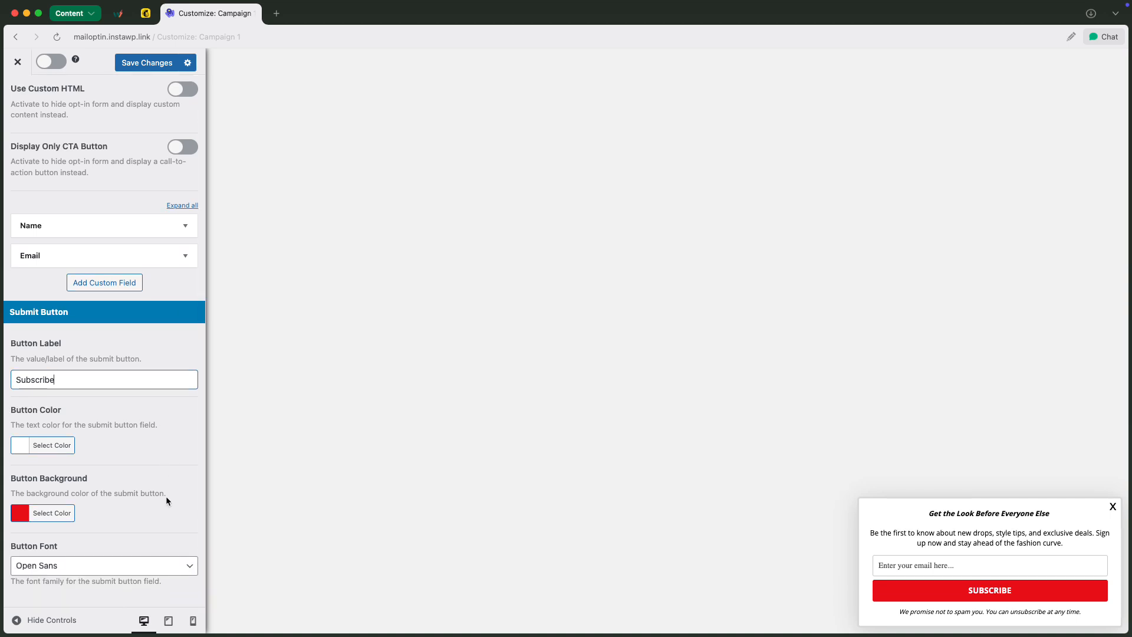
pyautogui.scroll(1, 166, 500)
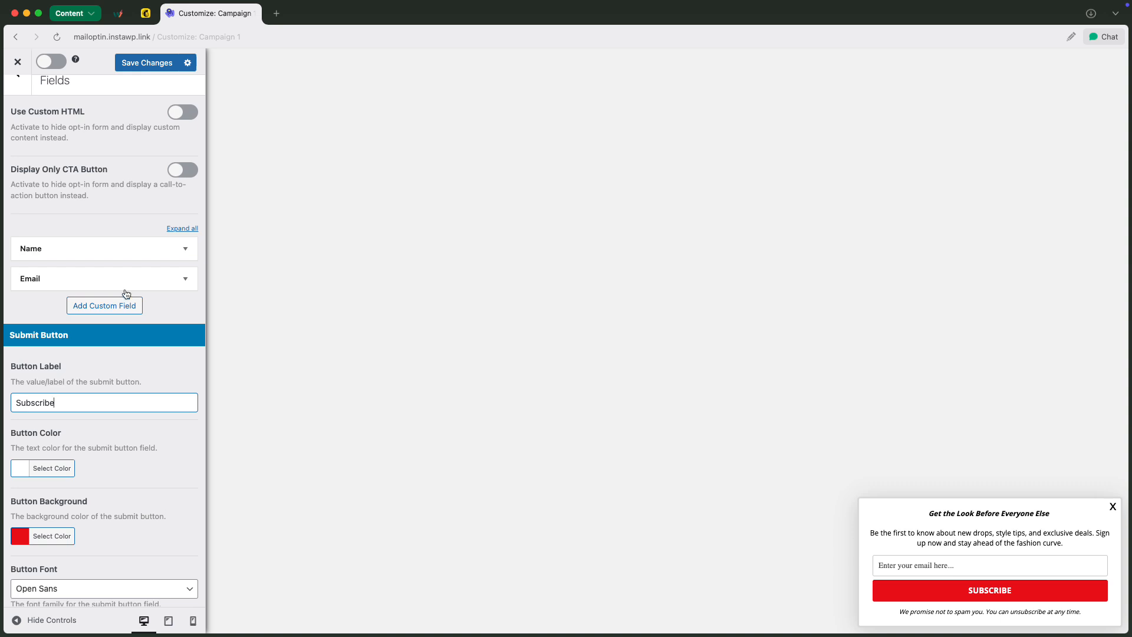
pyautogui.scroll(1, 105, 152)
pyautogui.click(19, 99)
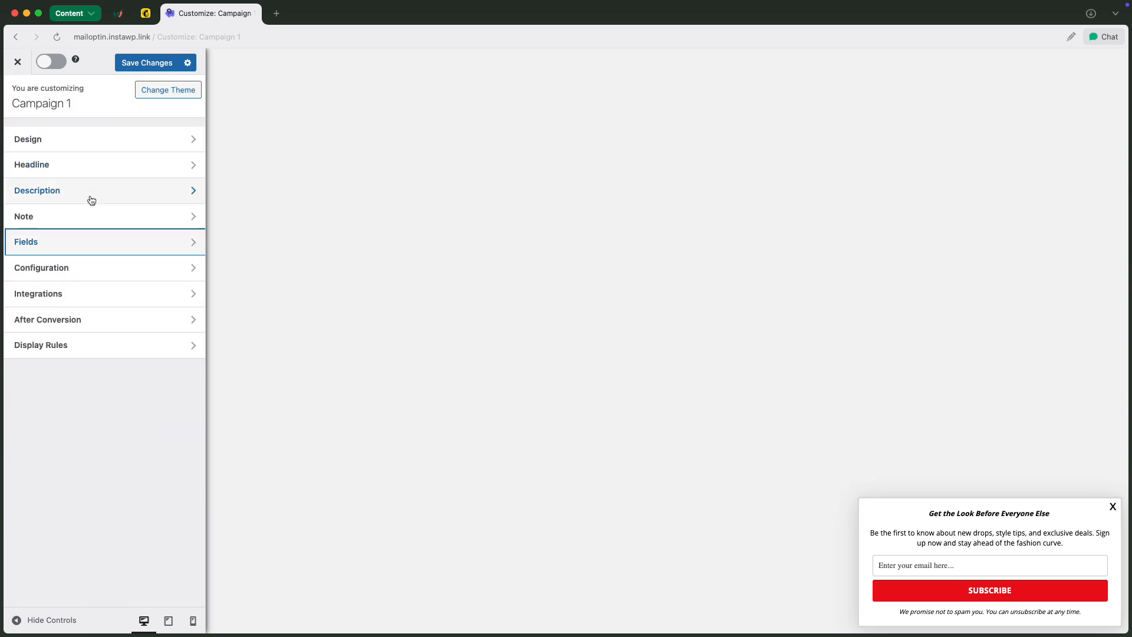
pyautogui.click(144, 268)
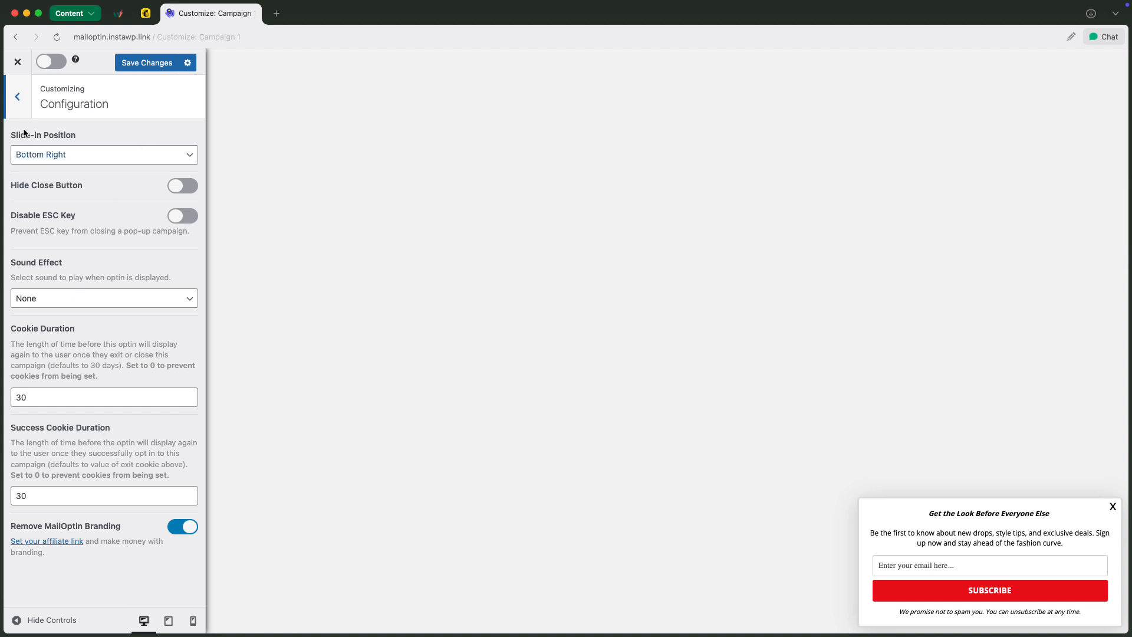
pyautogui.click(18, 96)
# Connect the campaign to Mailchimp with the email list wetestwp and the subscriber tag "Example"
pyautogui.click(131, 291)
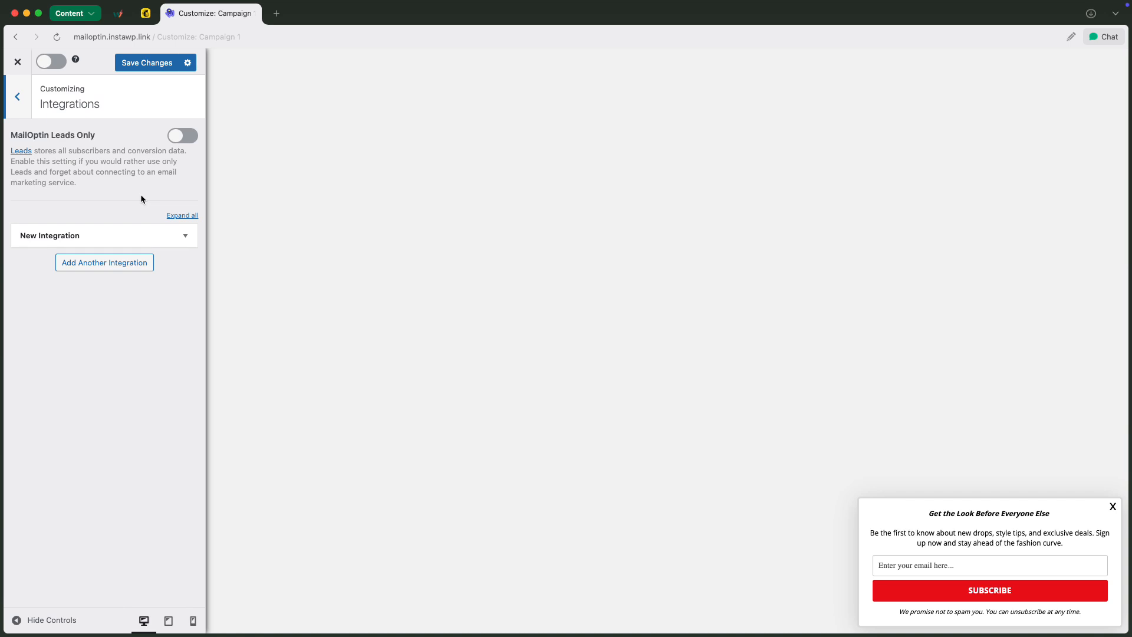
pyautogui.click(185, 235)
pyautogui.click(180, 281)
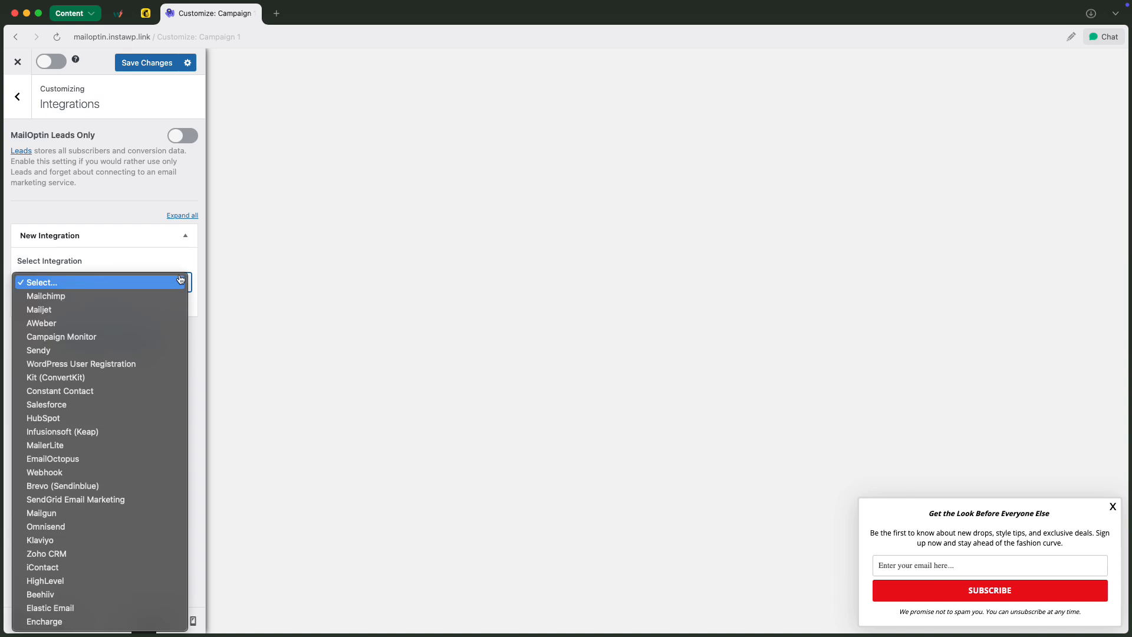
pyautogui.click(157, 296)
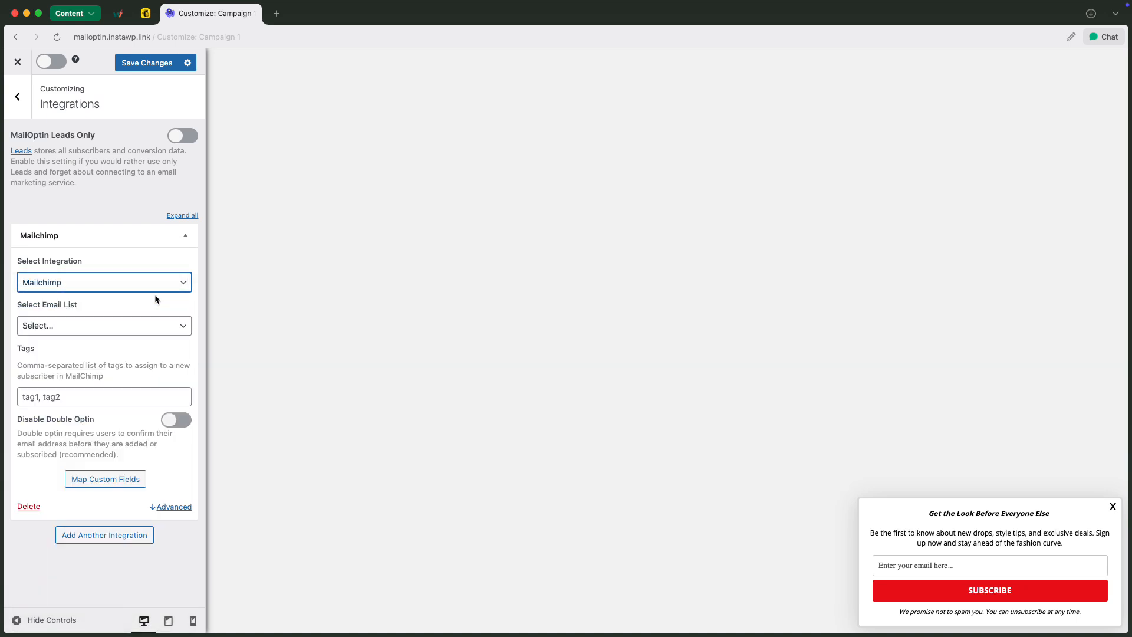
pyautogui.click(180, 329)
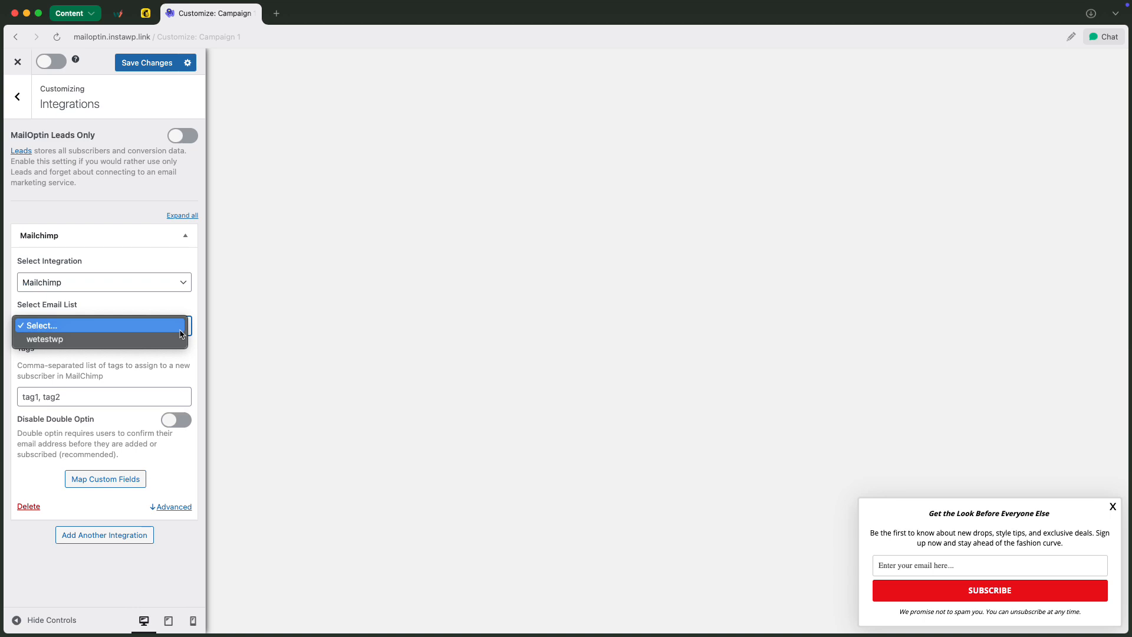
pyautogui.click(170, 339)
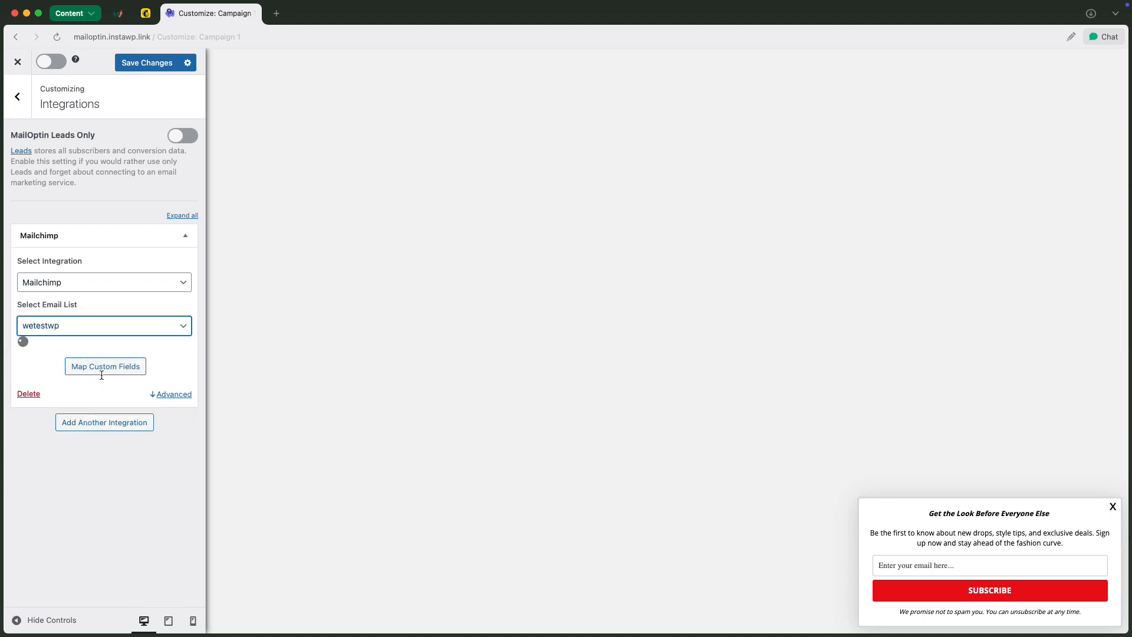
pyautogui.click(103, 396)
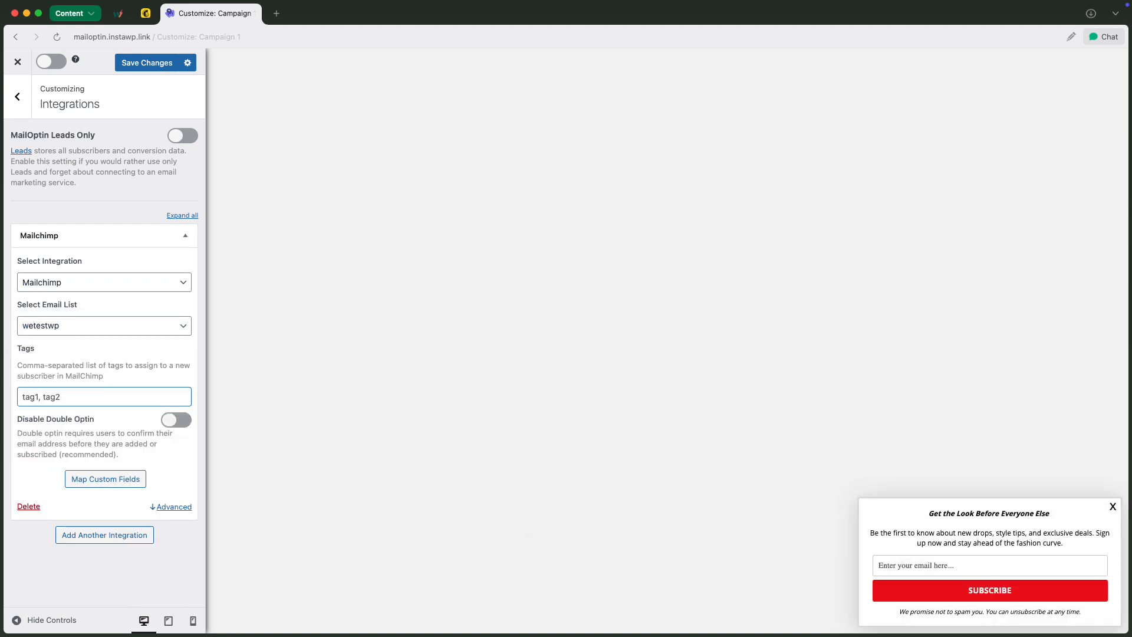
pyautogui.write('Example')
pyautogui.click(22, 109)
# Review the After Conversion settings and the available success actions, leaving the success message option selected
pyautogui.click(96, 317)
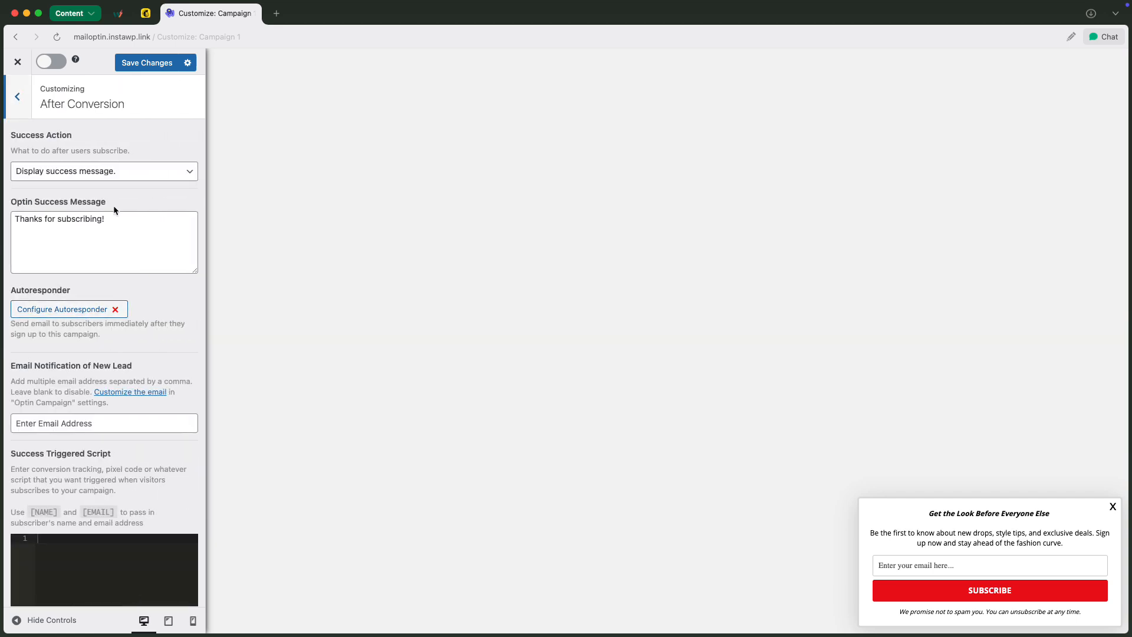
pyautogui.click(96, 185)
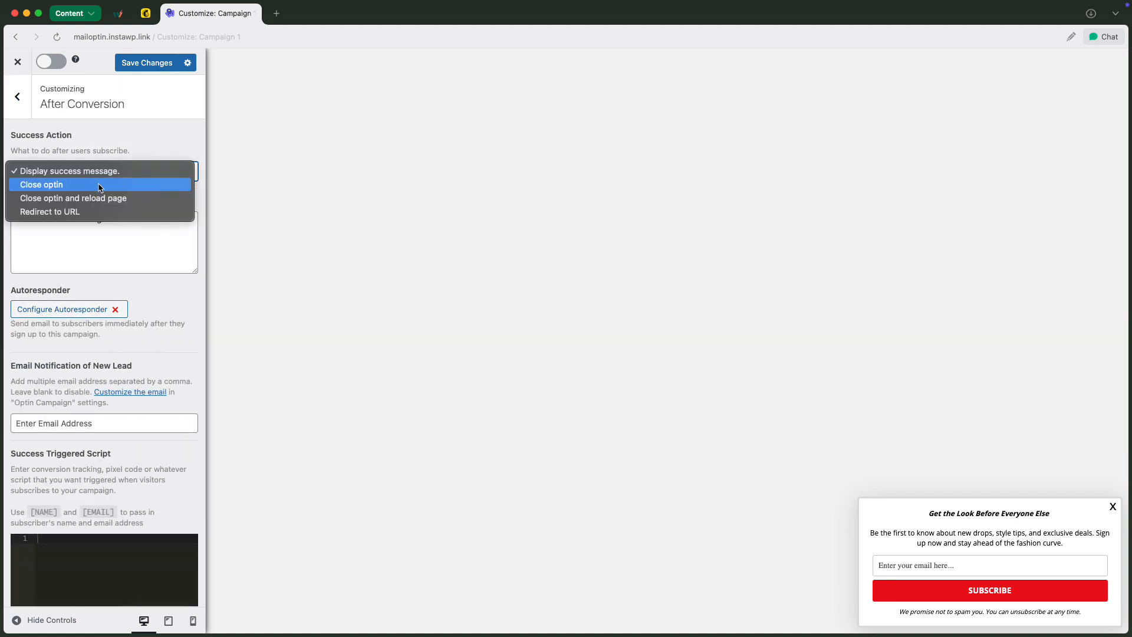
pyautogui.click(146, 246)
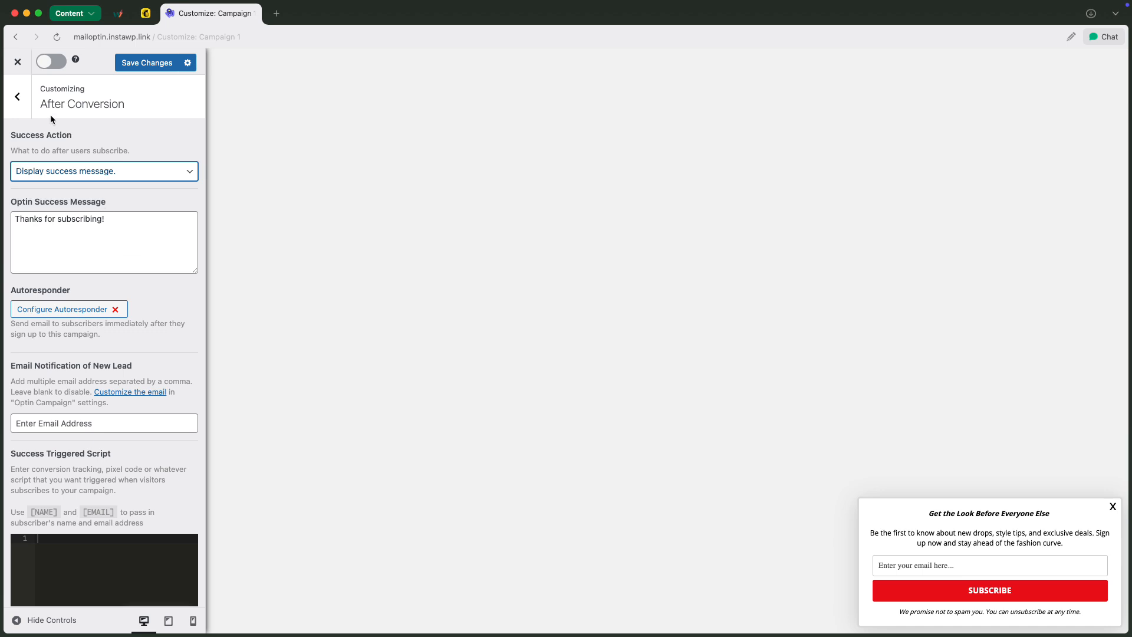
pyautogui.click(17, 96)
# Activate the display rule that shows the optin 5 seconds after page load and save the campaign changes
pyautogui.click(114, 346)
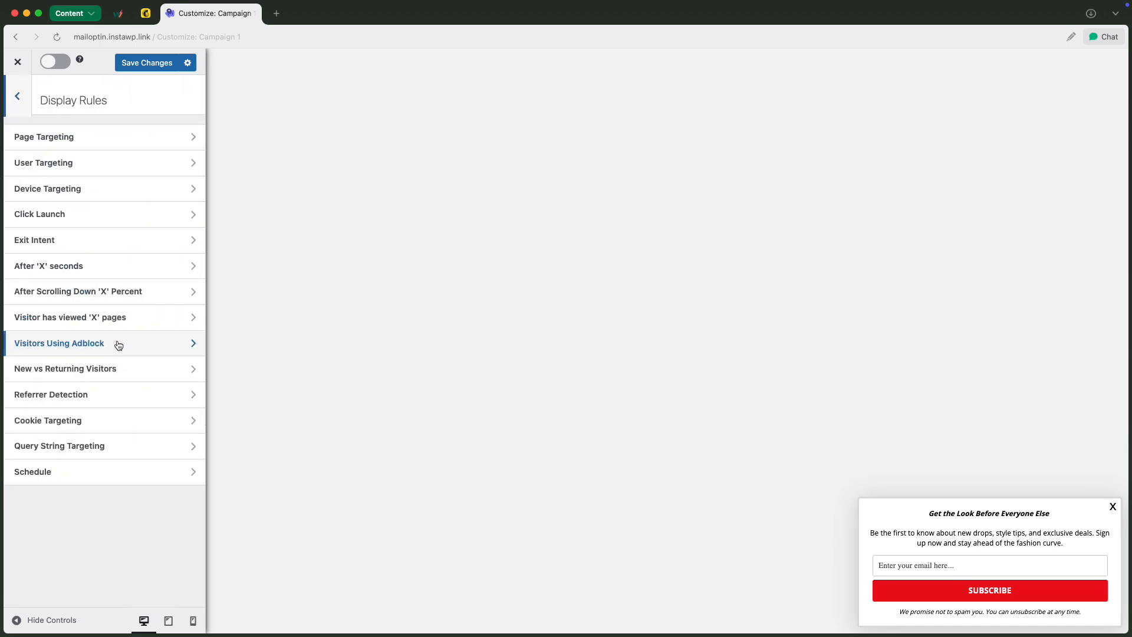
pyautogui.click(96, 271)
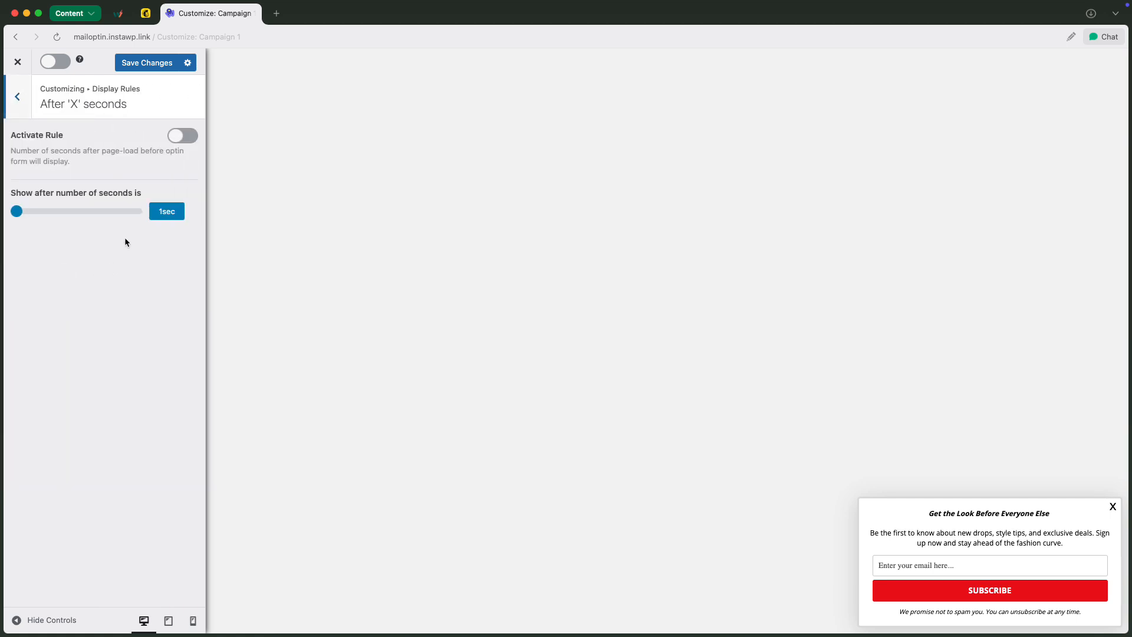
pyautogui.moveTo(18, 212); pyautogui.dragTo(21, 213)
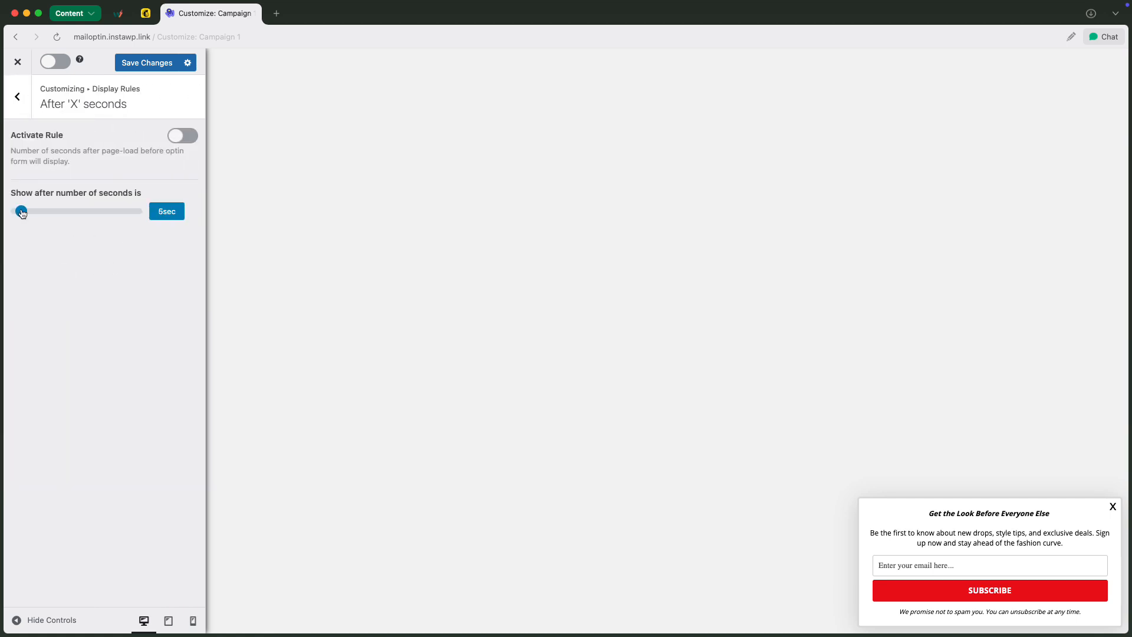
pyautogui.click(184, 136)
pyautogui.click(148, 63)
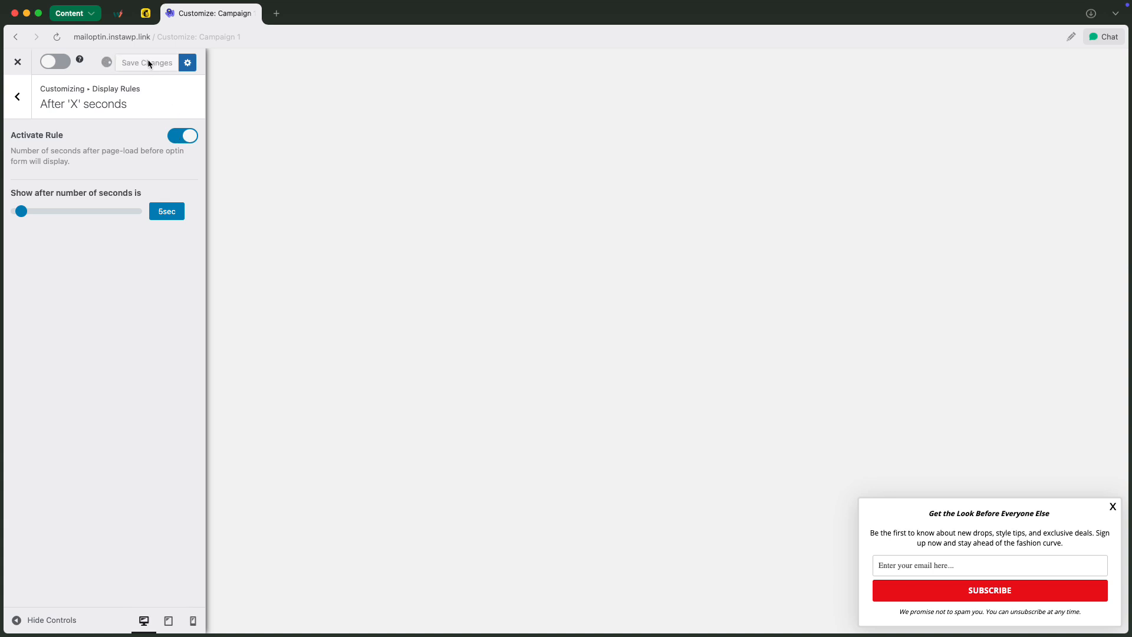
# Activate the slide-in optin campaign and close its customizer
pyautogui.click(57, 63)
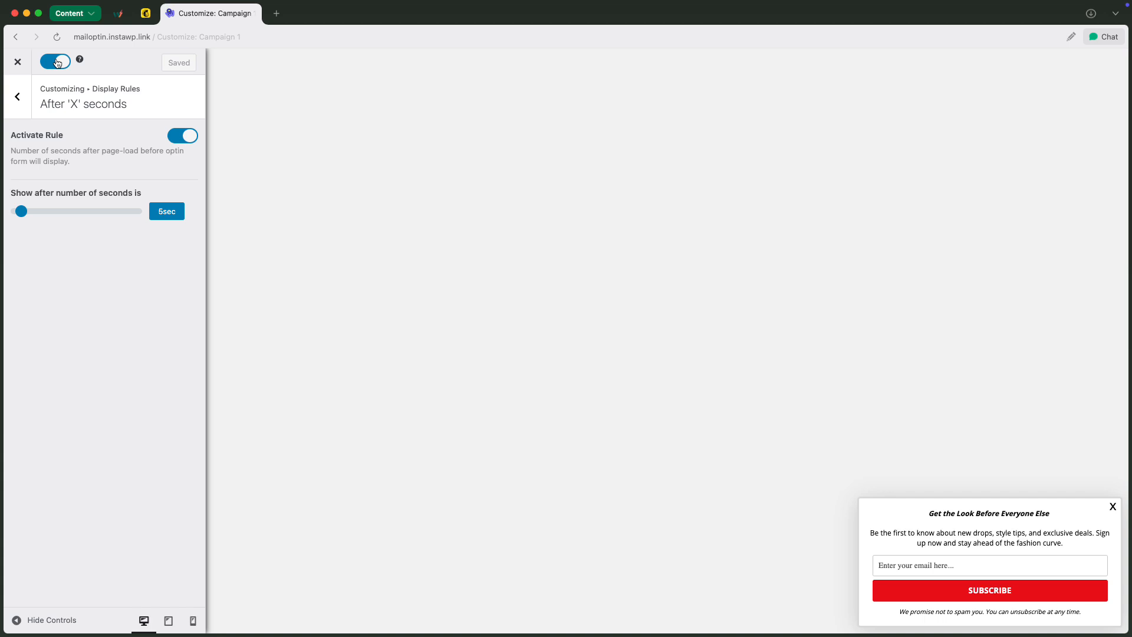
pyautogui.click(19, 62)
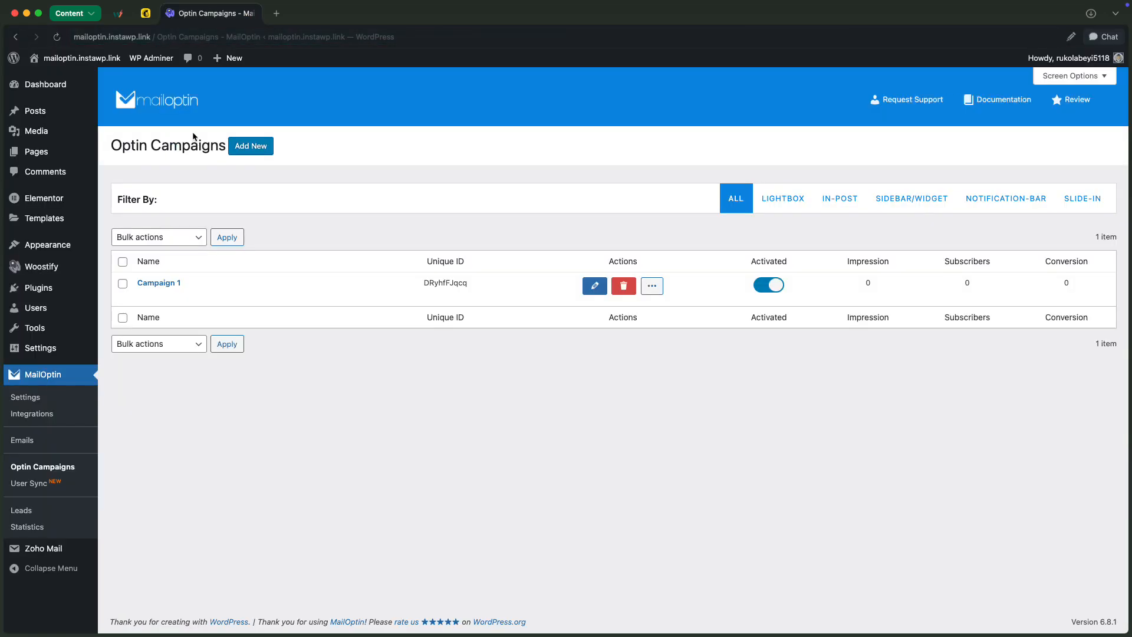
# Open the live site in a new tab and test the slide-in optin by subscribing with an email address
pyautogui.moveTo(77, 58)
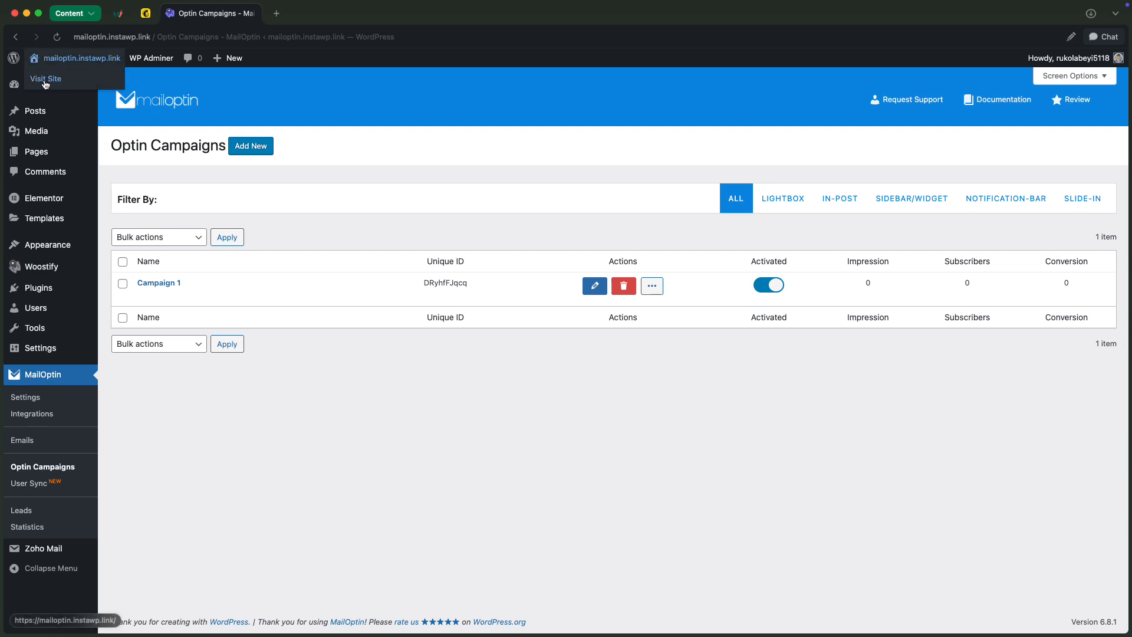
pyautogui.rightClick(43, 82)
pyautogui.click(76, 83)
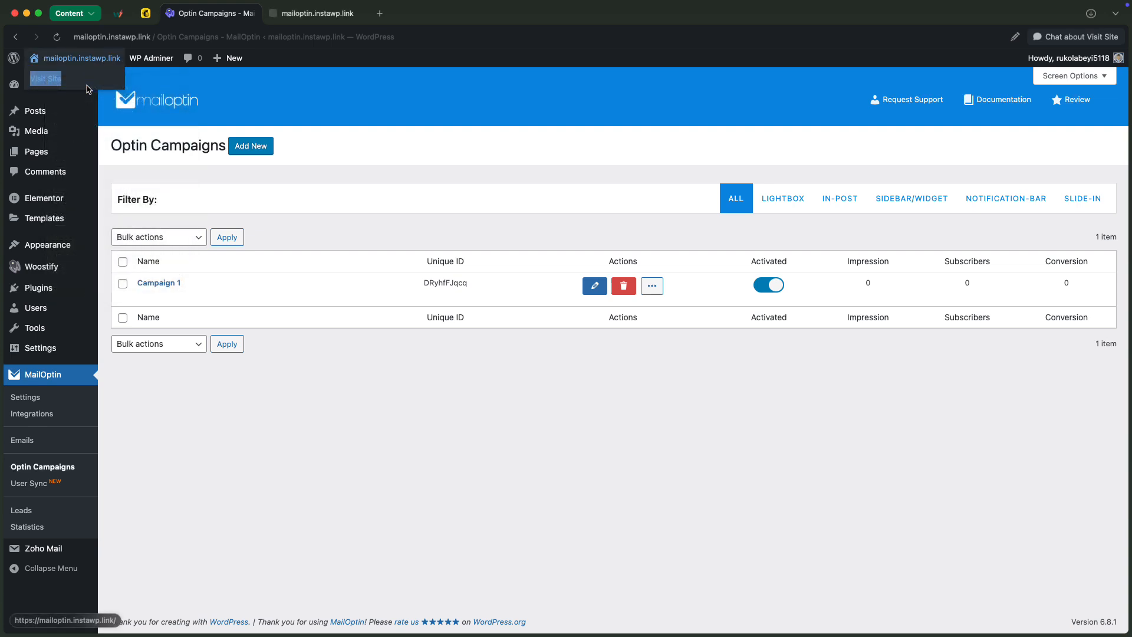
pyautogui.click(310, 13)
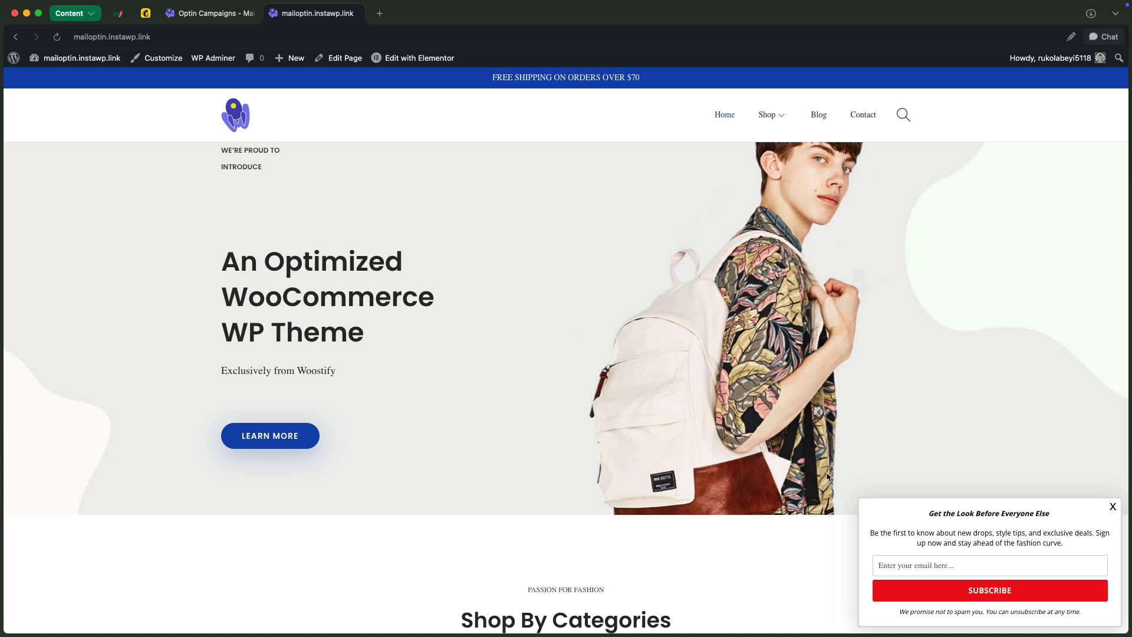
pyautogui.click(980, 564)
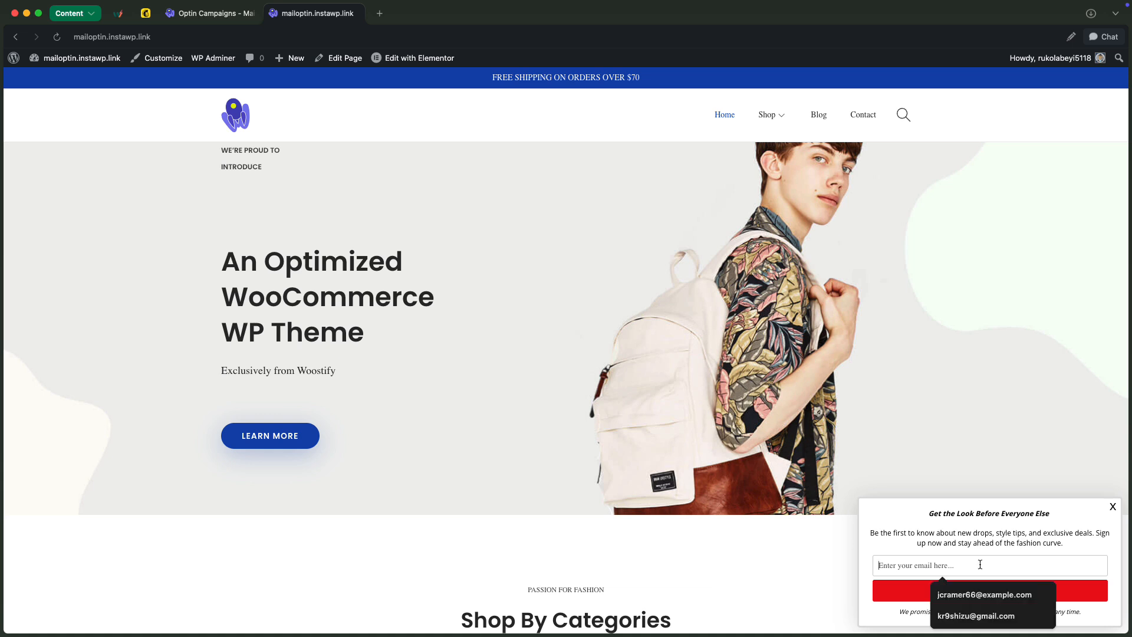
pyautogui.click(982, 615)
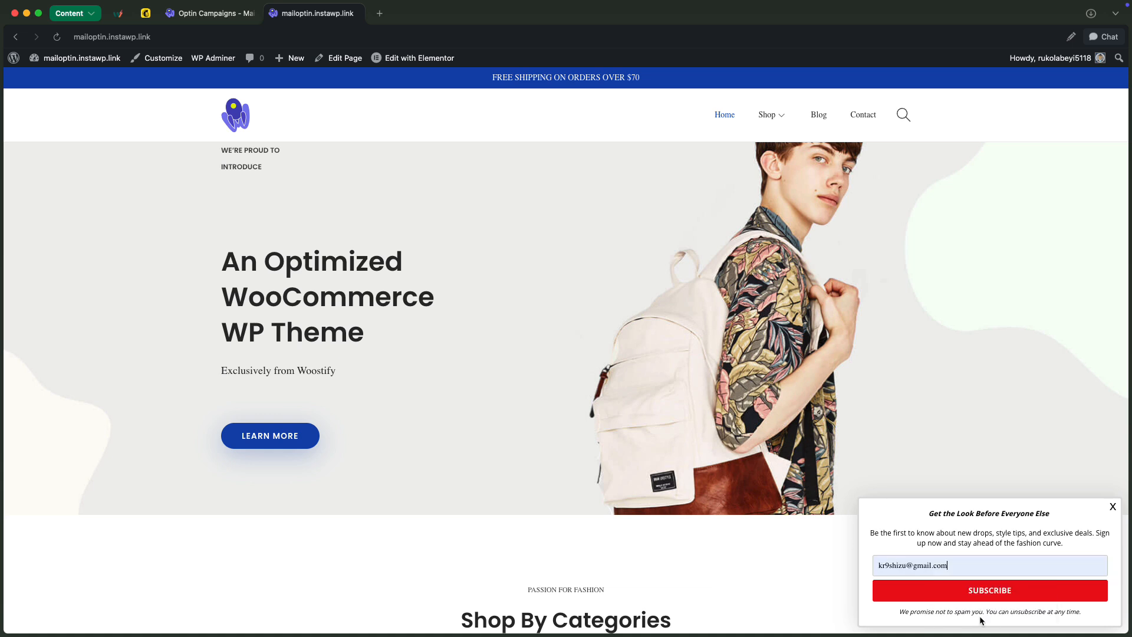
pyautogui.click(1001, 591)
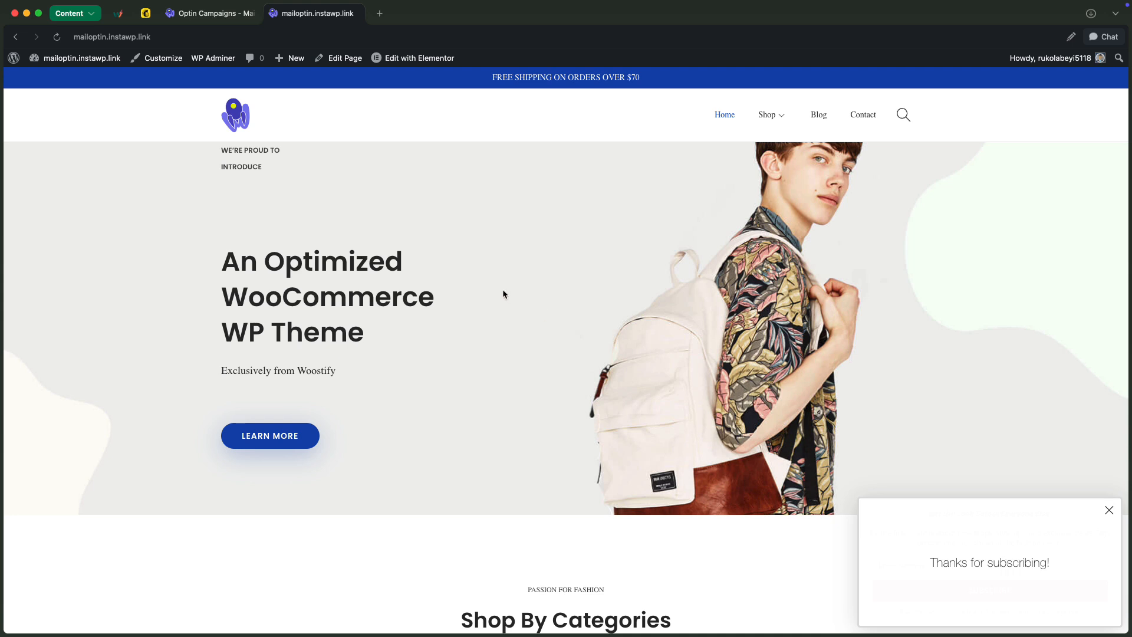
# Switch to Mailchimp and refresh the audience contacts to check for the new subscriber
pyautogui.click(149, 14)
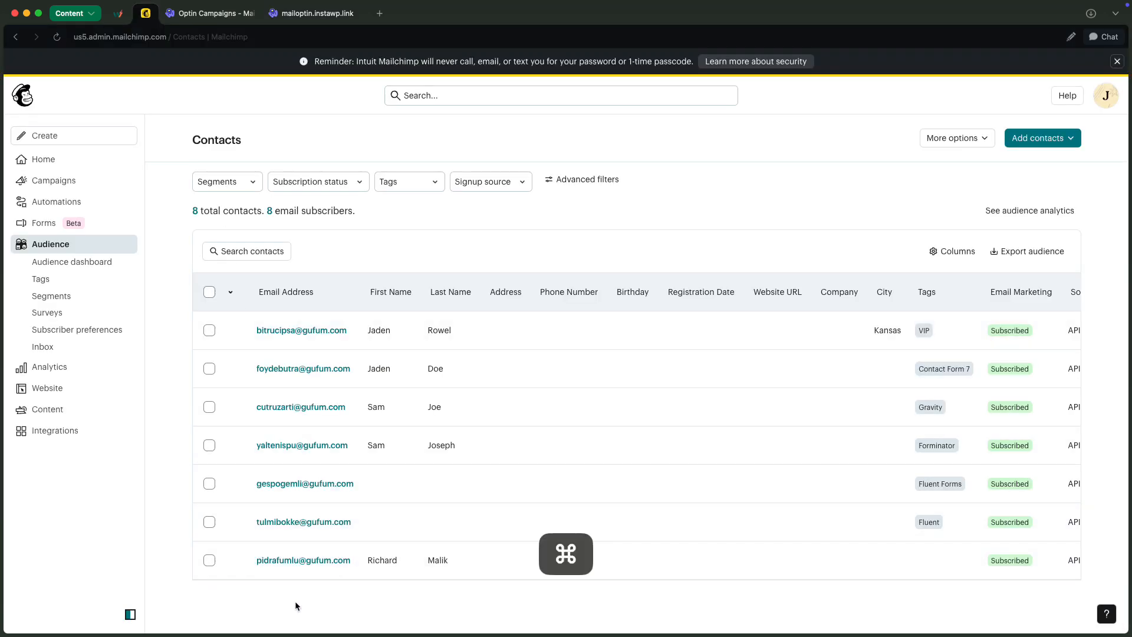
pyautogui.press('super+r')
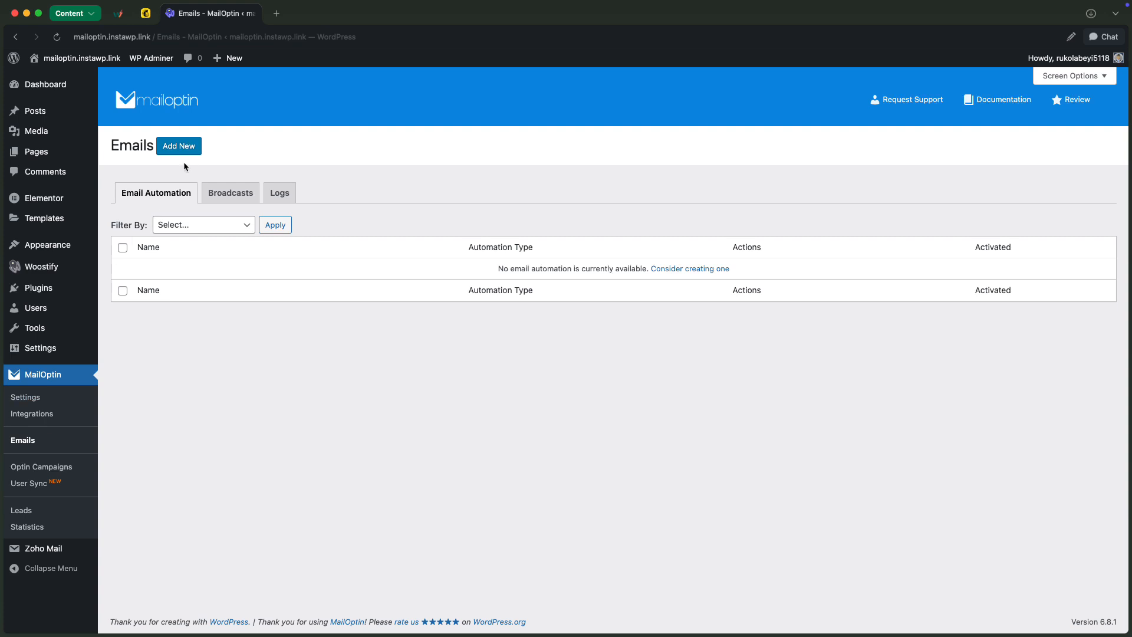
# Create a MailOptin email automation titled C1 of type New Post Notification using the Lucid Template
pyautogui.click(180, 147)
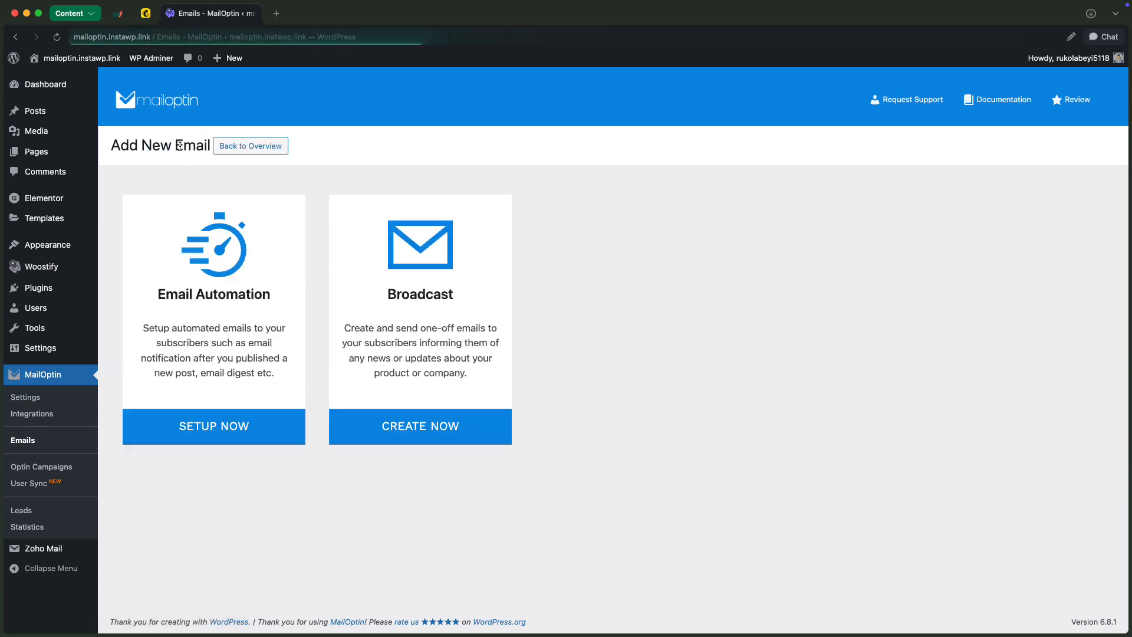
pyautogui.click(290, 338)
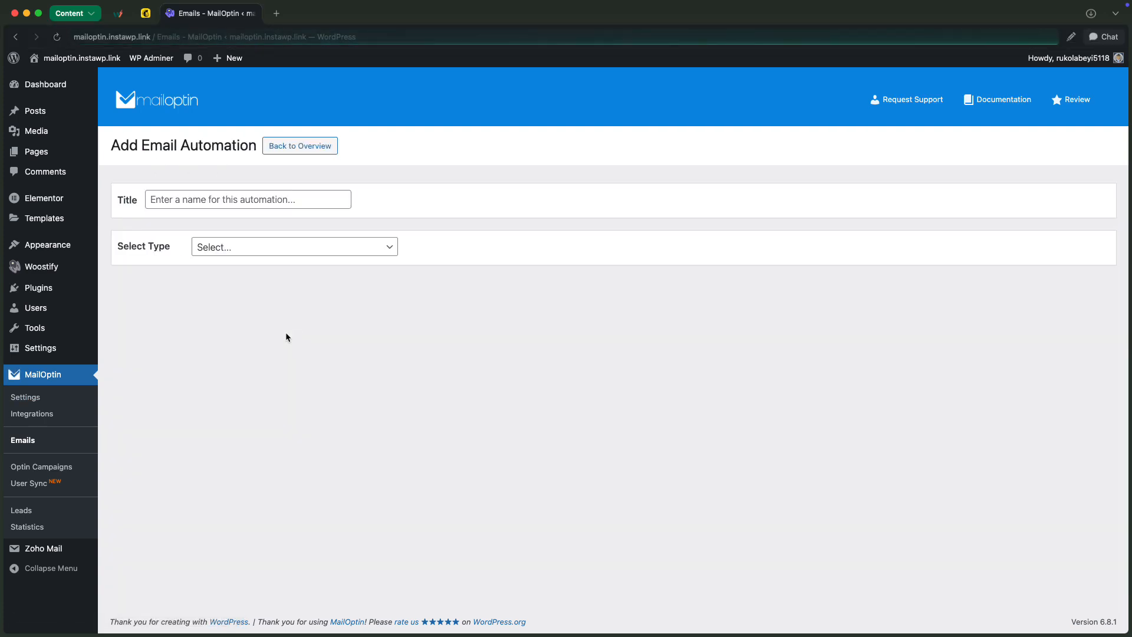
pyautogui.click(226, 198)
pyautogui.write('C1')
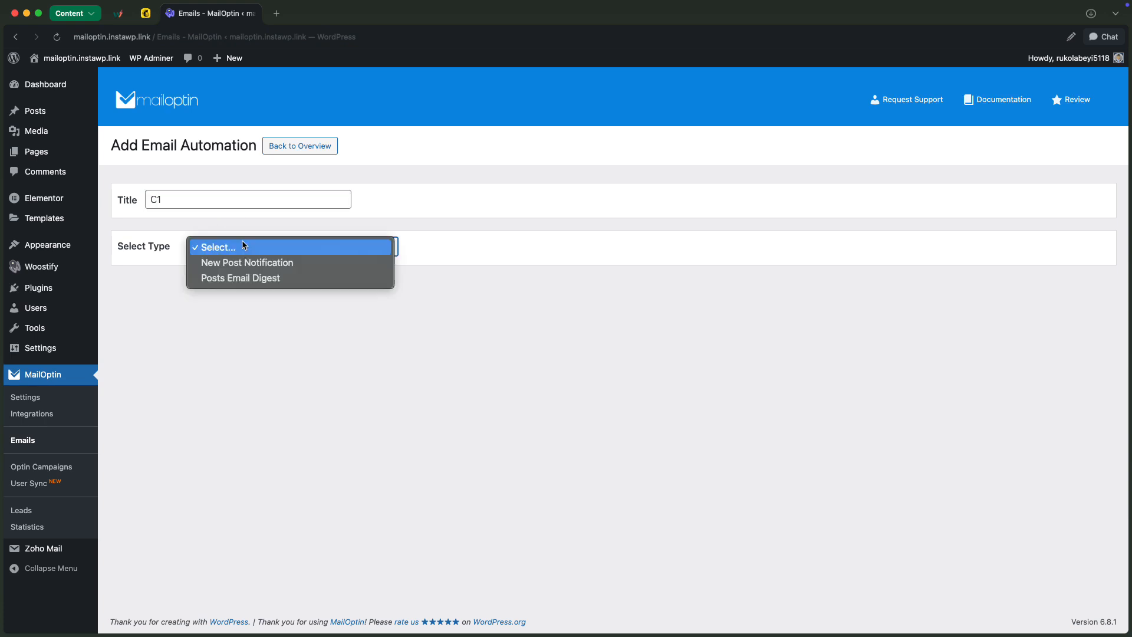
pyautogui.click(243, 246)
pyautogui.click(256, 263)
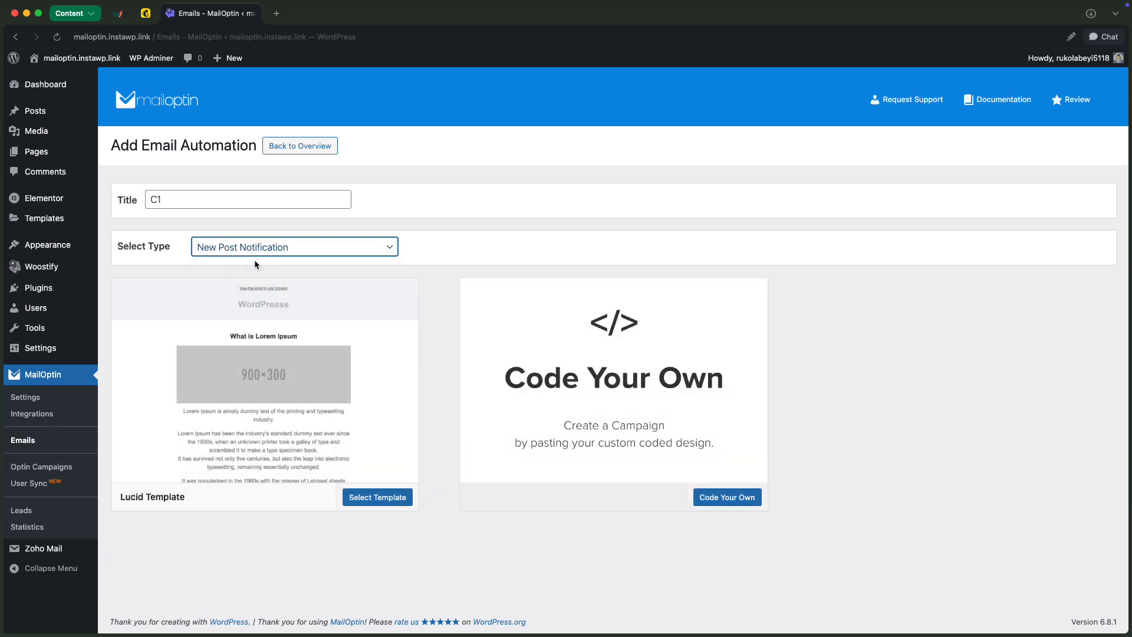
pyautogui.click(375, 343)
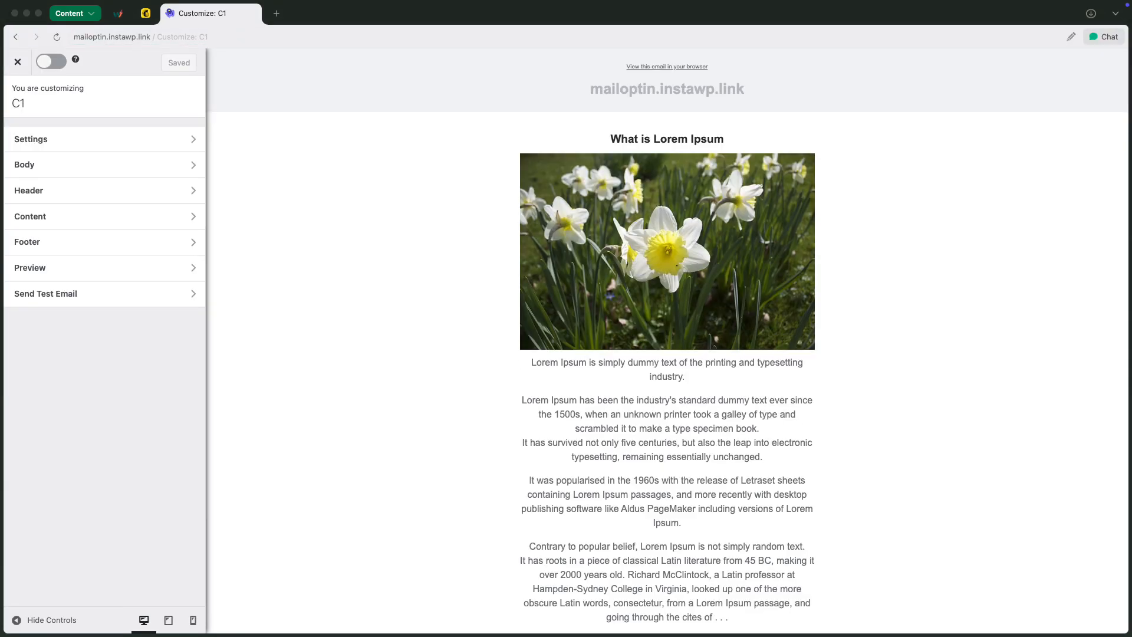
# In the automation's Settings, limit the content length to 50 words and set the content type to Post Excerpt
pyautogui.scroll(-5, 476, 400)
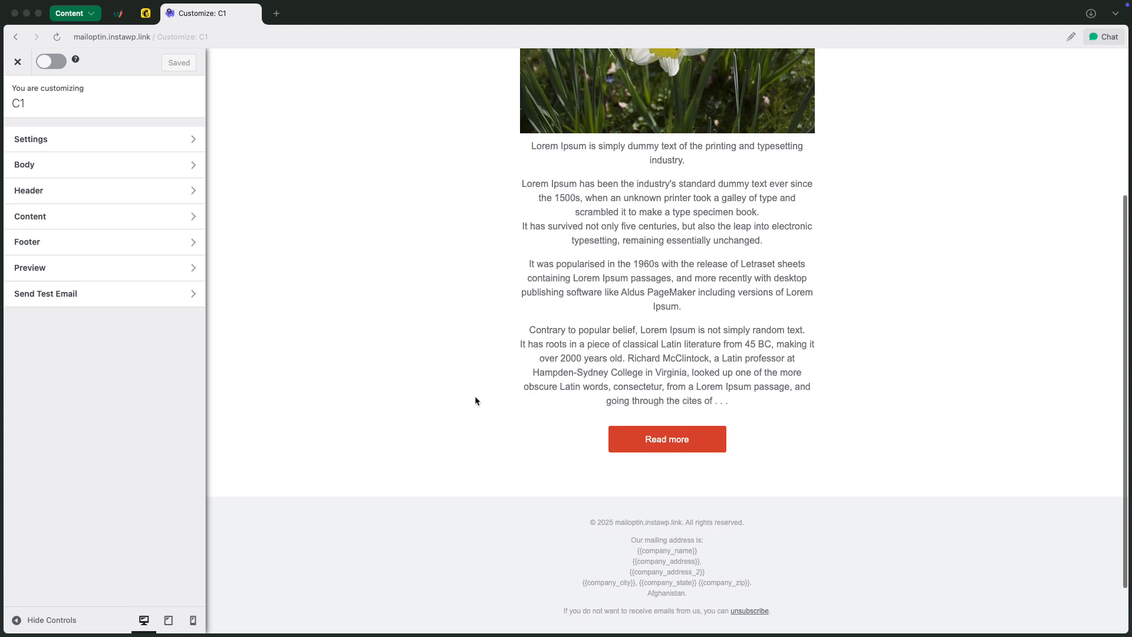
pyautogui.scroll(5, 475, 401)
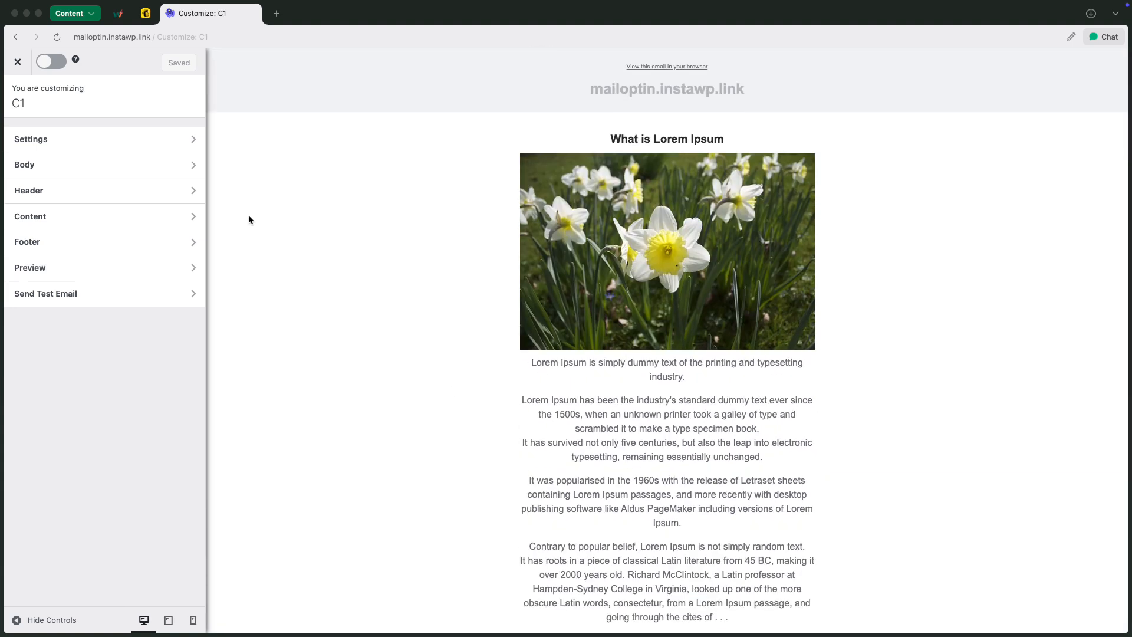
pyautogui.click(162, 139)
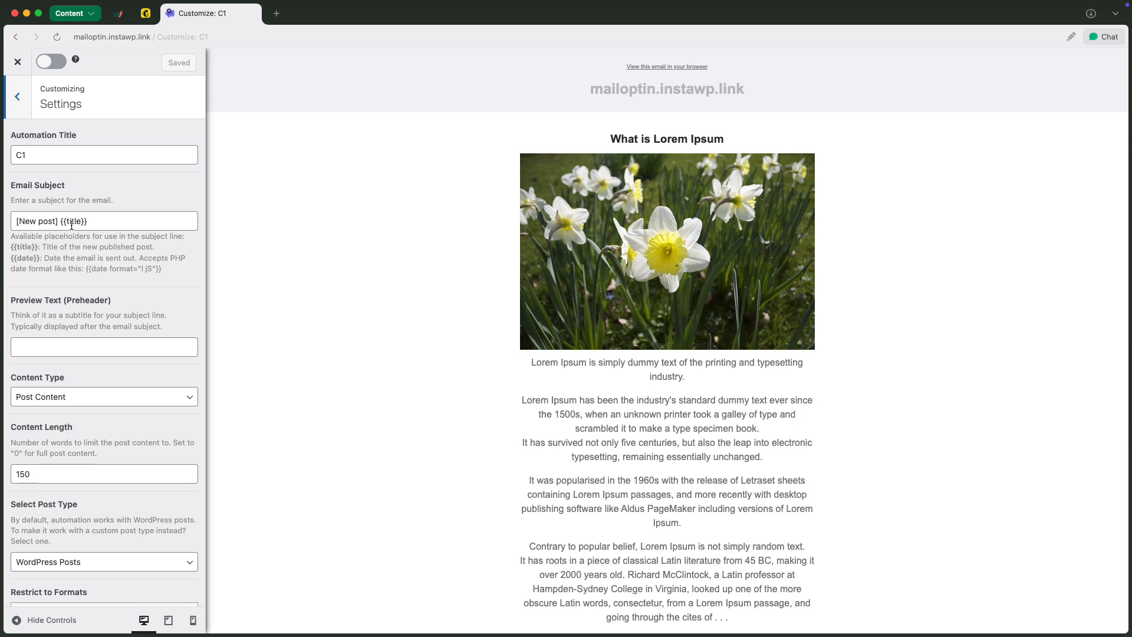
pyautogui.scroll(-1, 75, 271)
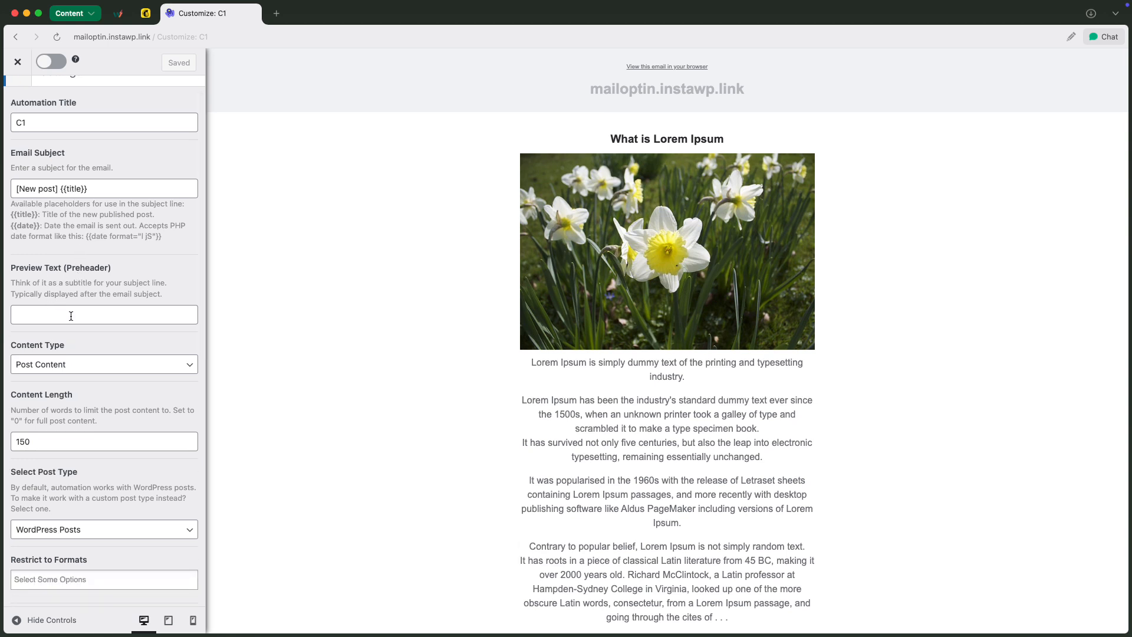
pyautogui.click(106, 365)
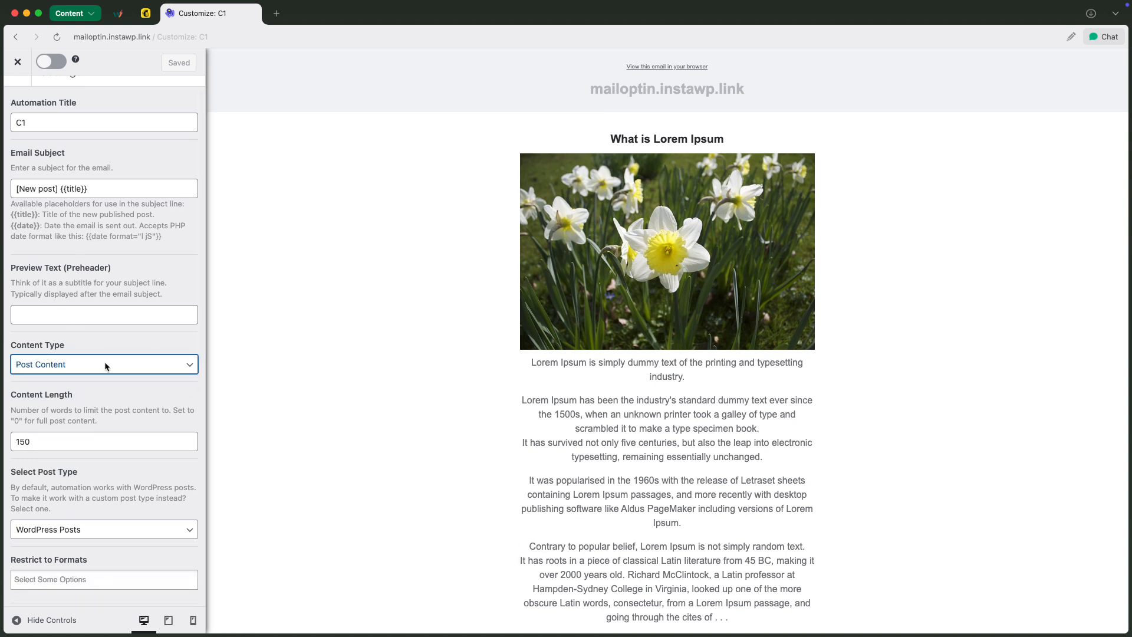
pyautogui.click(130, 350)
pyautogui.scroll(-3, 129, 345)
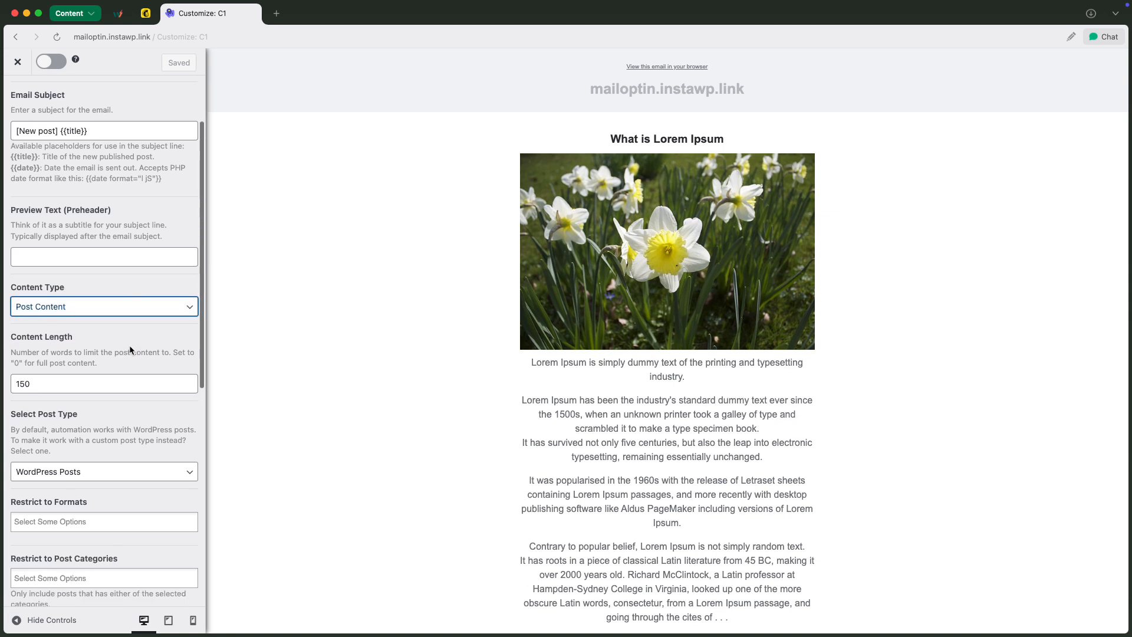
pyautogui.moveTo(26, 370); pyautogui.dragTo(8, 370)
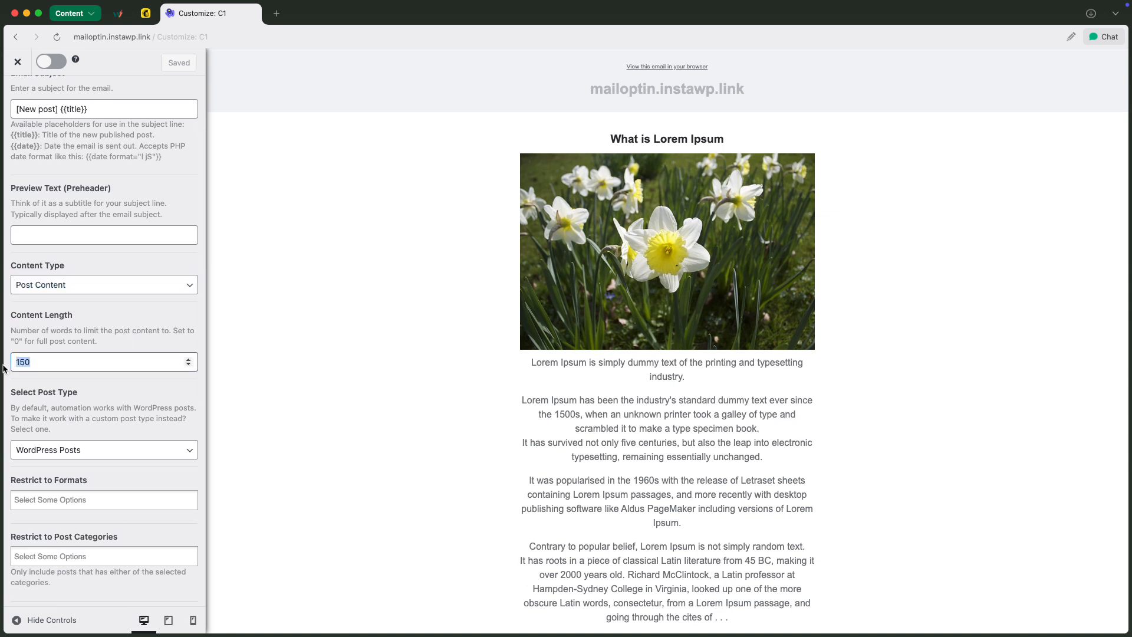
pyautogui.write('50')
pyautogui.click(75, 287)
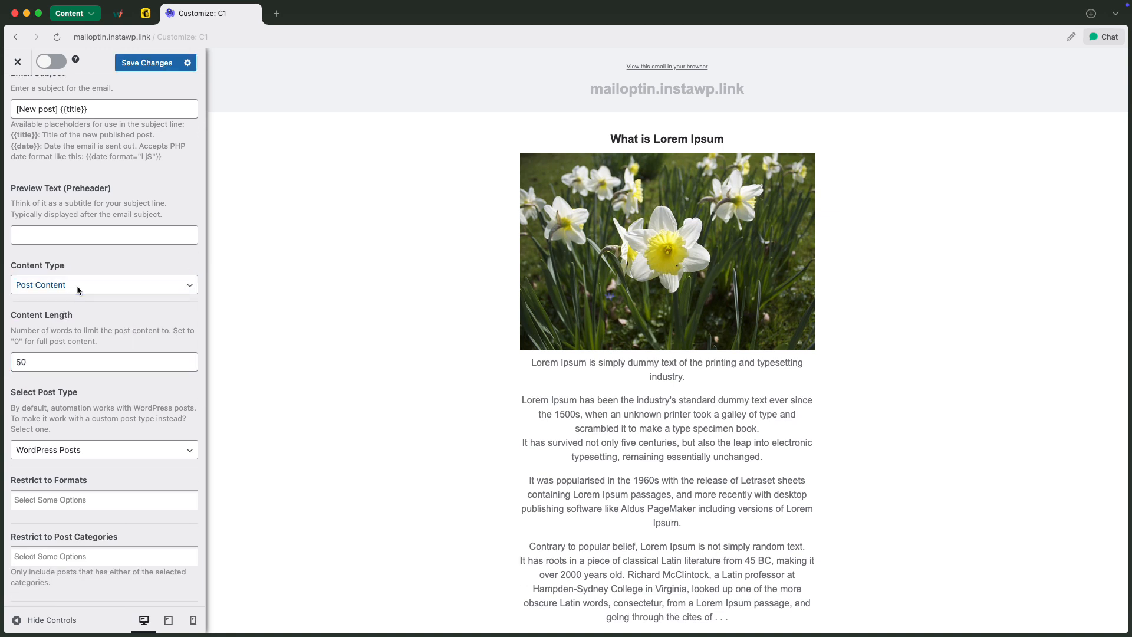
pyautogui.click(66, 300)
# Set the automation's recipient connection to Mailchimp with the email list wetestwp
pyautogui.scroll(-3, 94, 334)
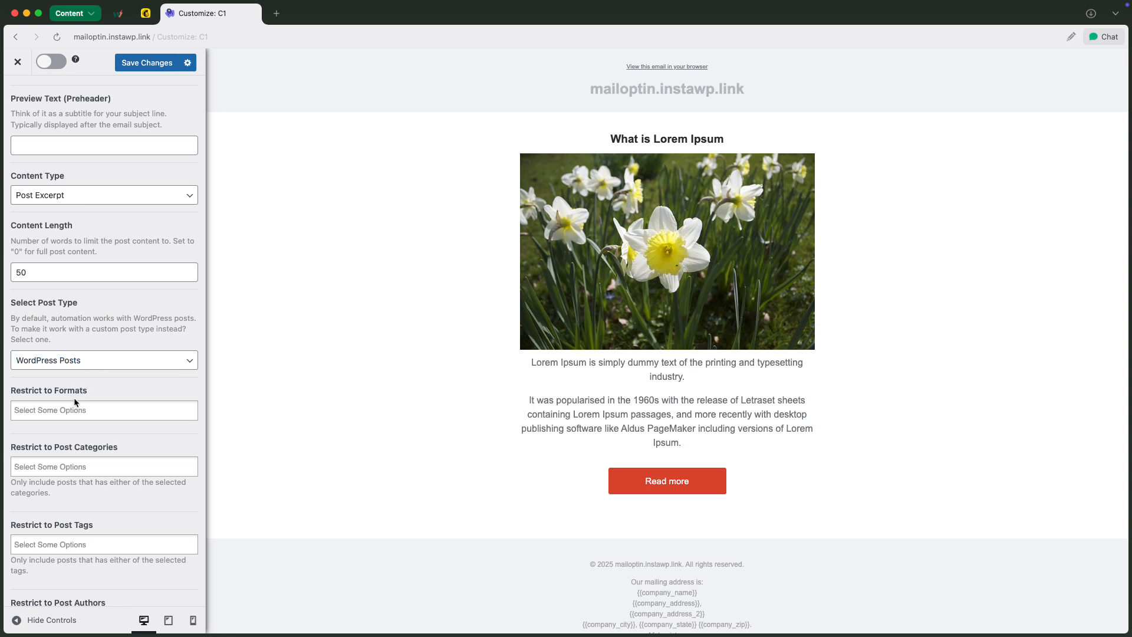
pyautogui.scroll(-3, 94, 446)
pyautogui.scroll(-5, 95, 446)
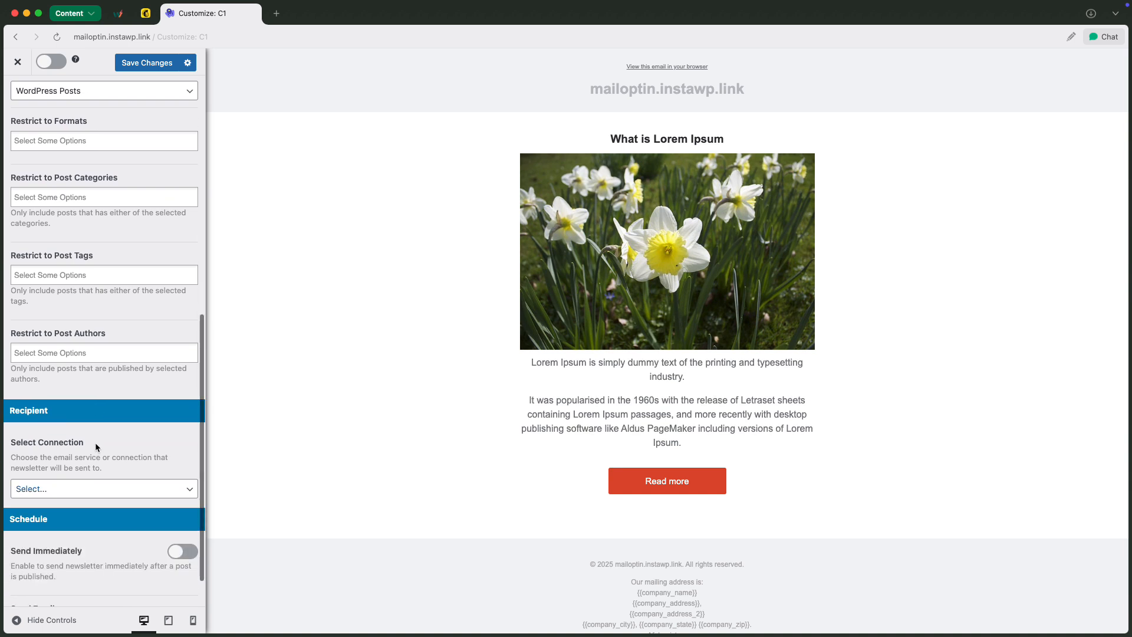
pyautogui.click(92, 486)
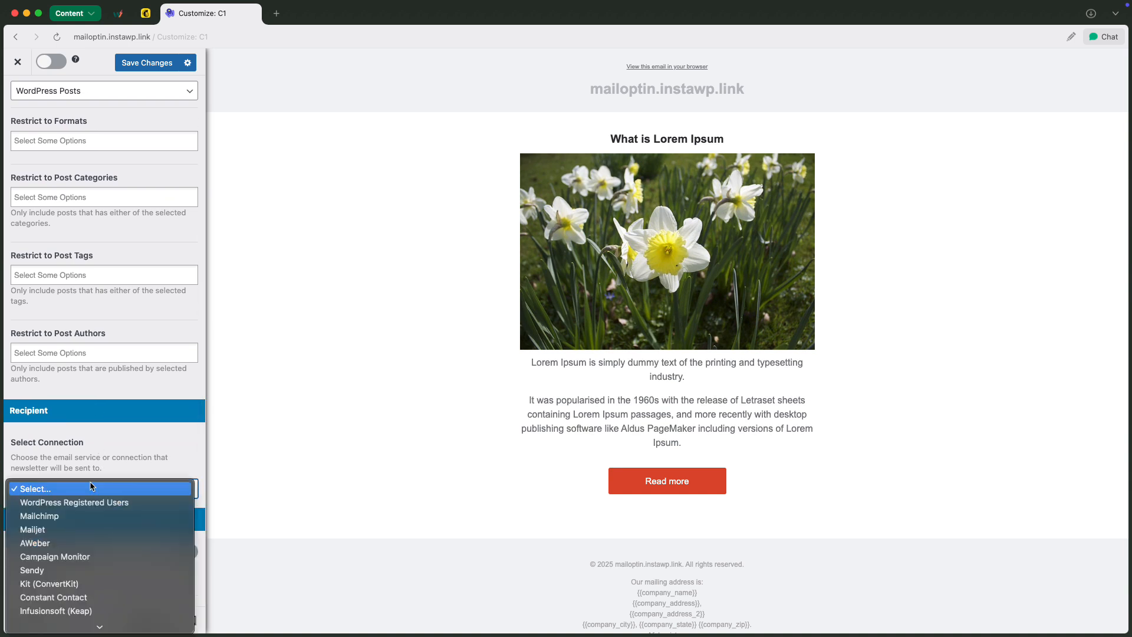
pyautogui.click(62, 515)
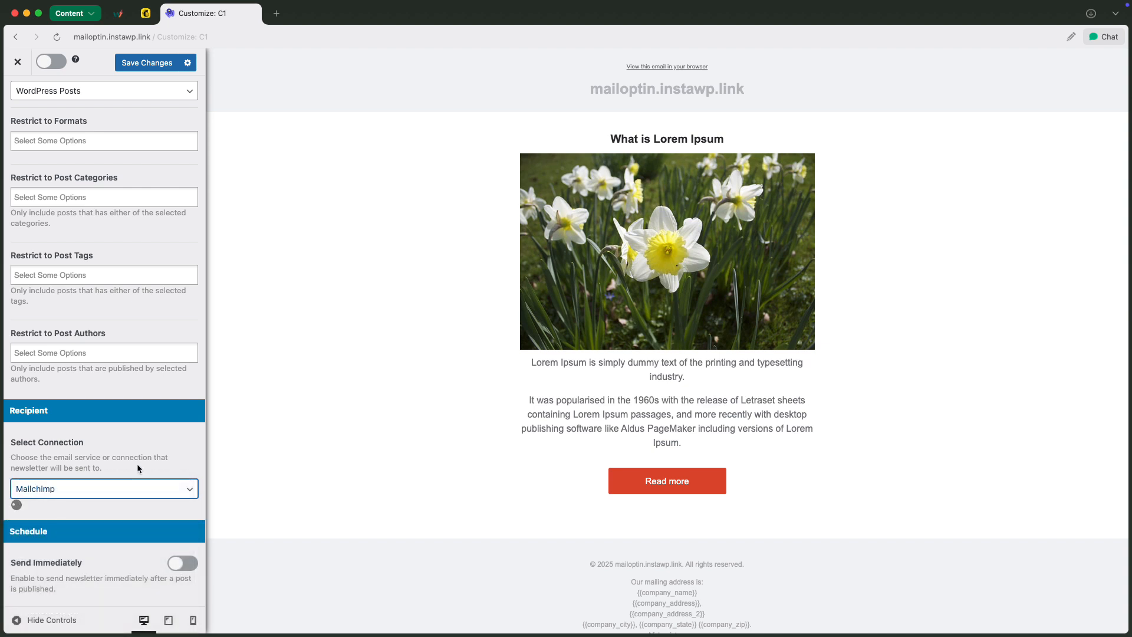
pyautogui.scroll(-3, 137, 468)
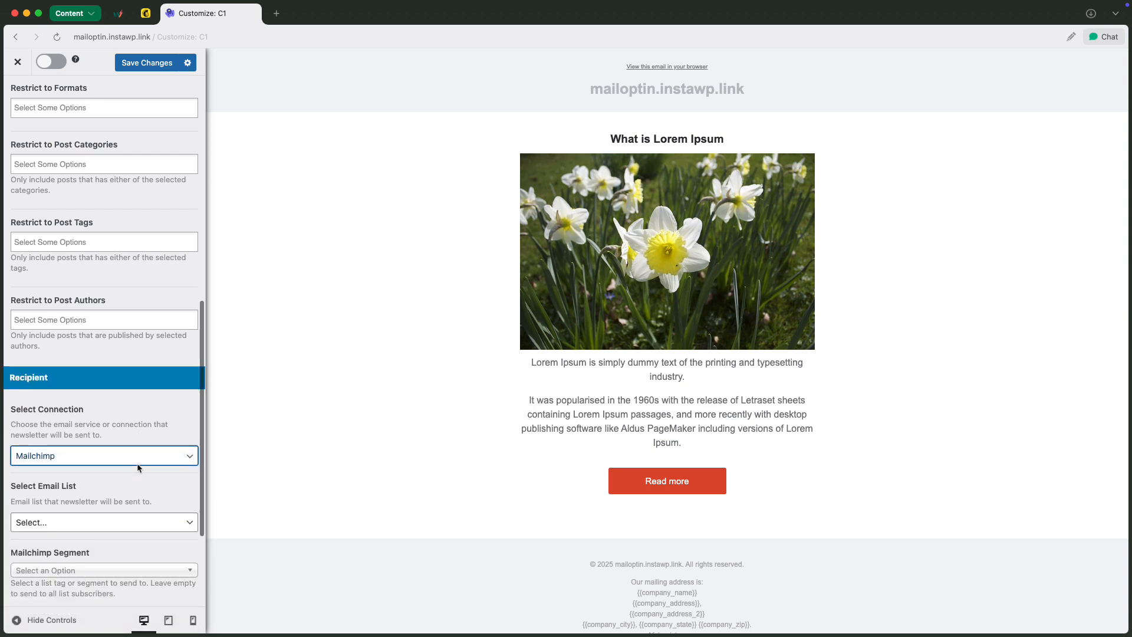
pyautogui.click(130, 478)
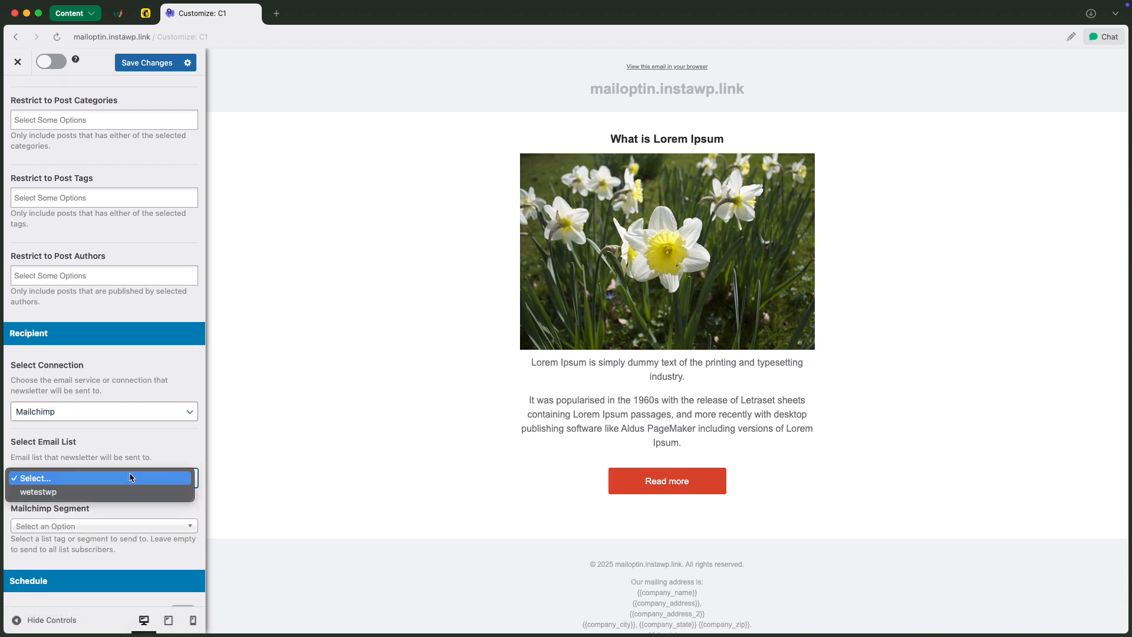
pyautogui.click(83, 491)
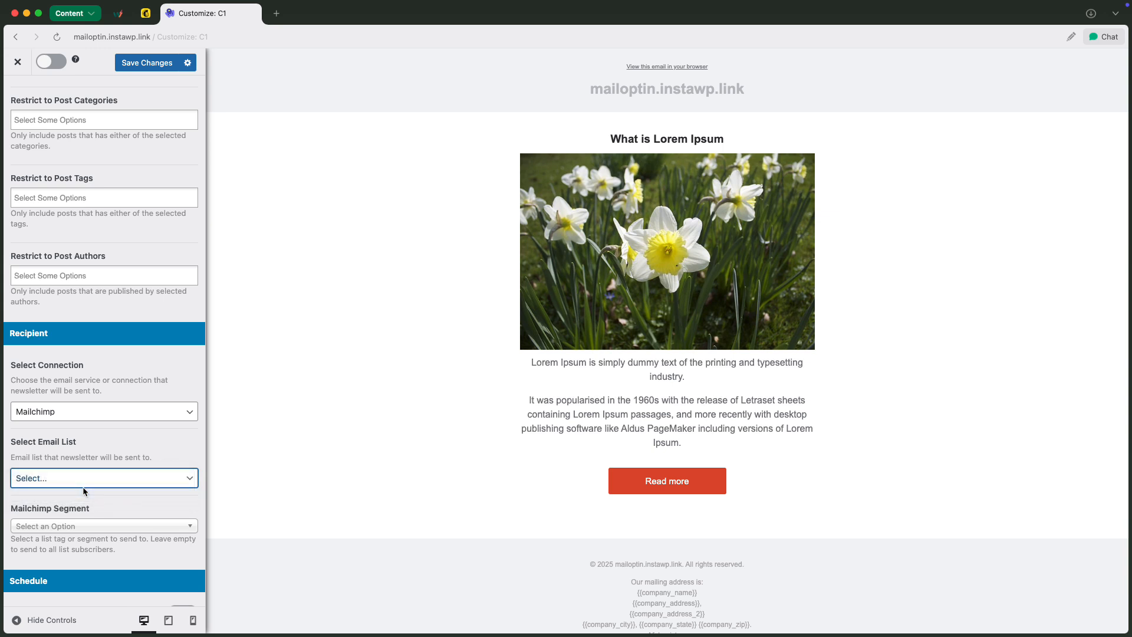
# Check the Mailchimp segment options without choosing one, and enable sending the newsletter immediately after a post is published
pyautogui.scroll(-2, 114, 492)
pyautogui.click(116, 484)
pyautogui.scroll(-4, 106, 535)
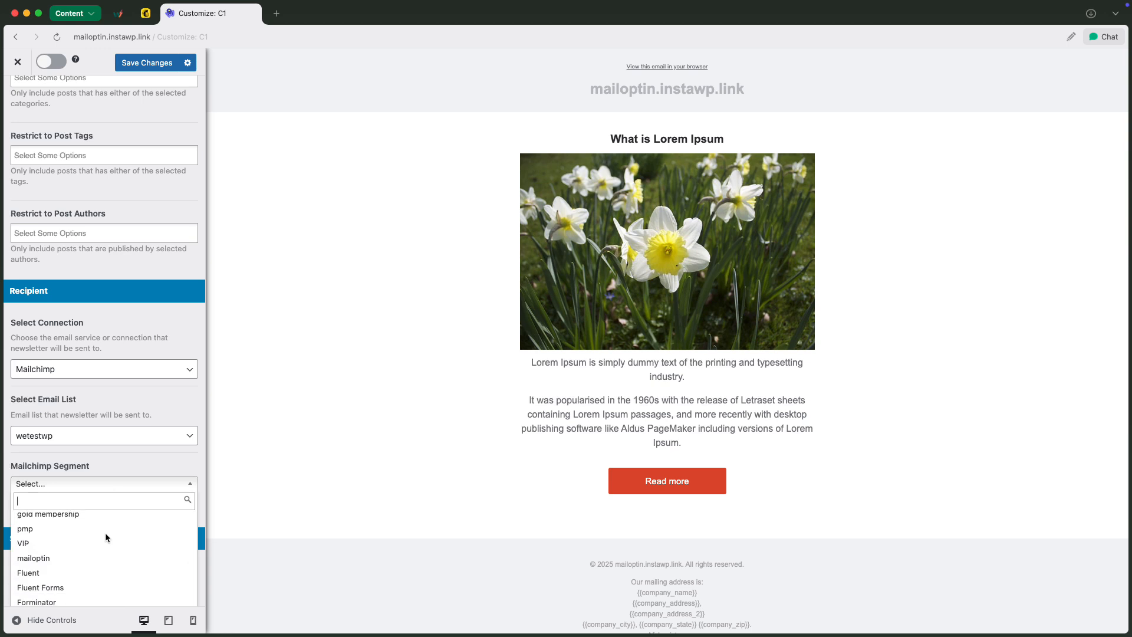
pyautogui.click(138, 482)
pyautogui.scroll(-2, 136, 503)
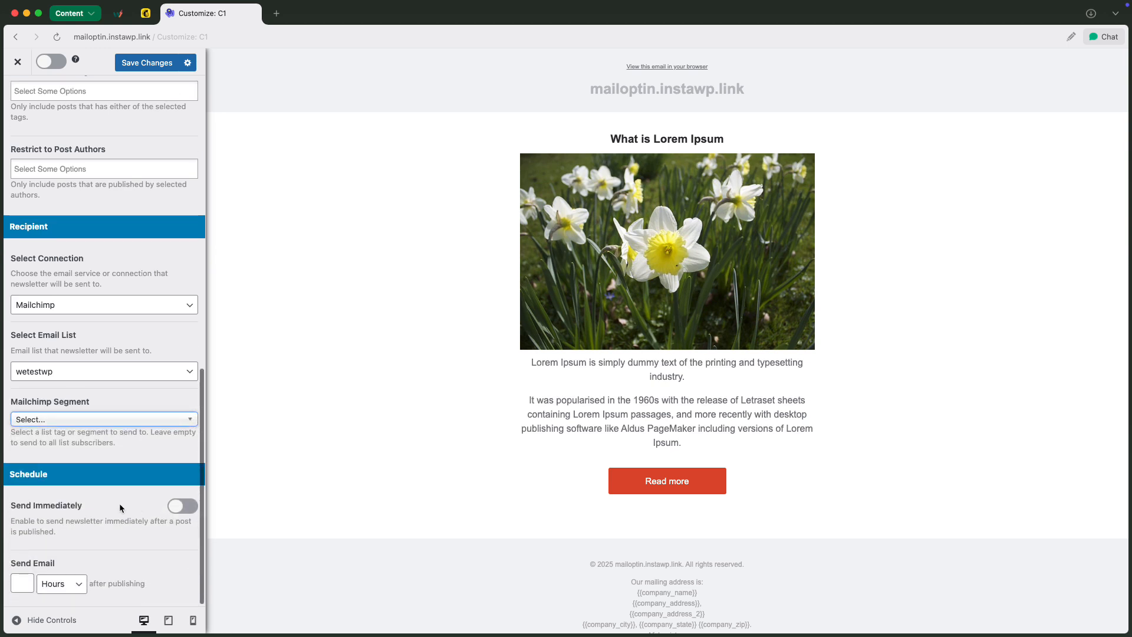
pyautogui.click(175, 508)
# Set the email body's background color to the blue #1e73be in the automation's Body settings
pyautogui.scroll(10, 146, 411)
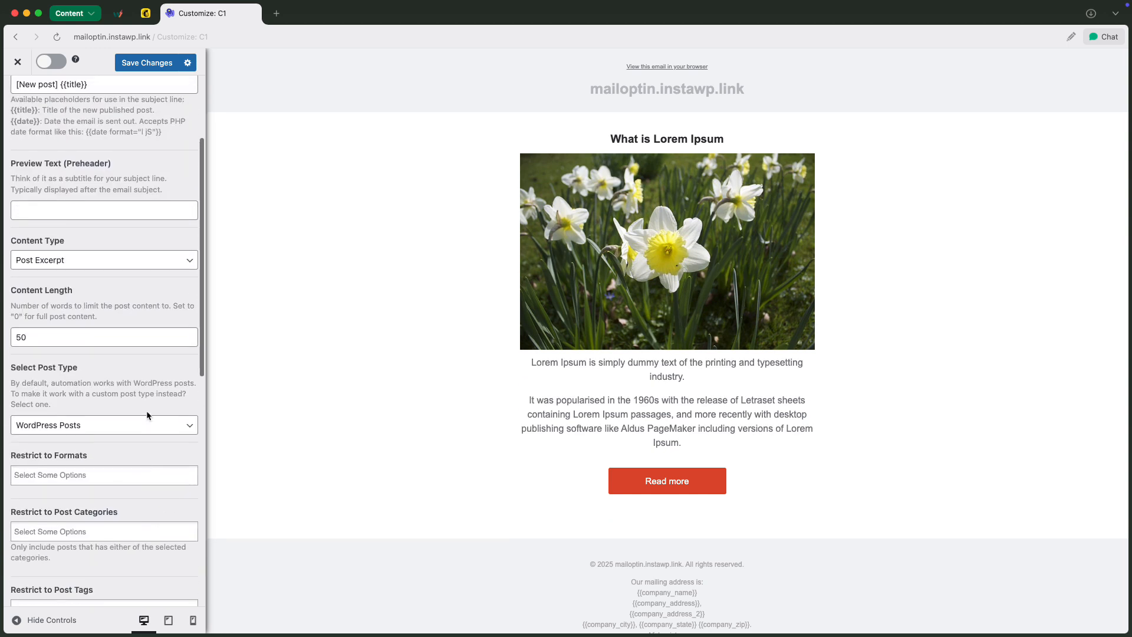
pyautogui.click(17, 109)
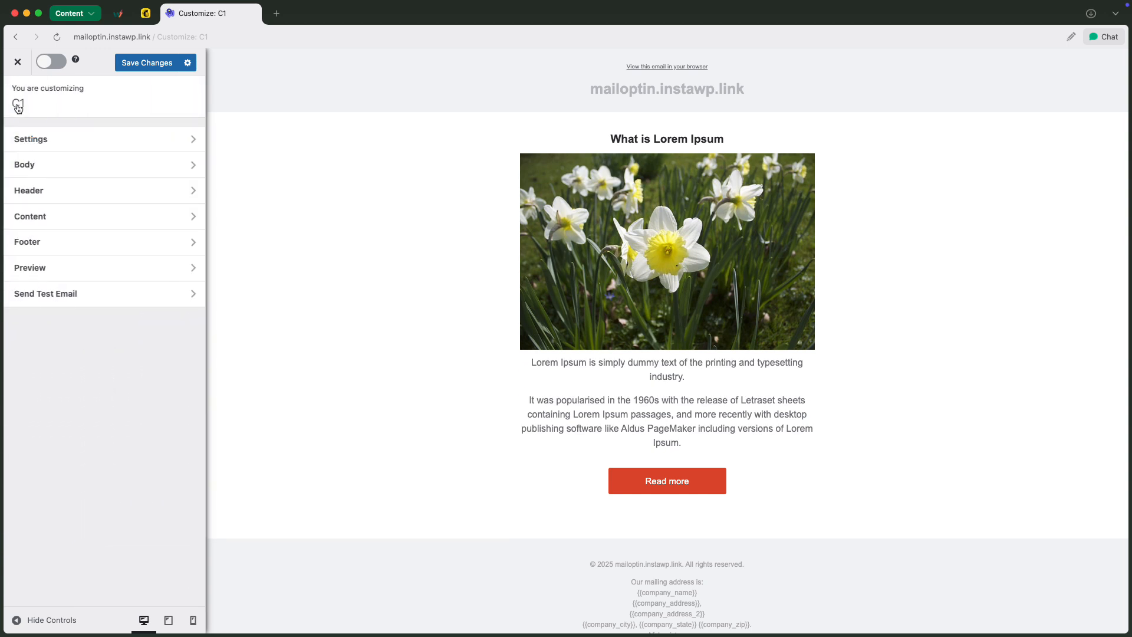
pyautogui.click(73, 164)
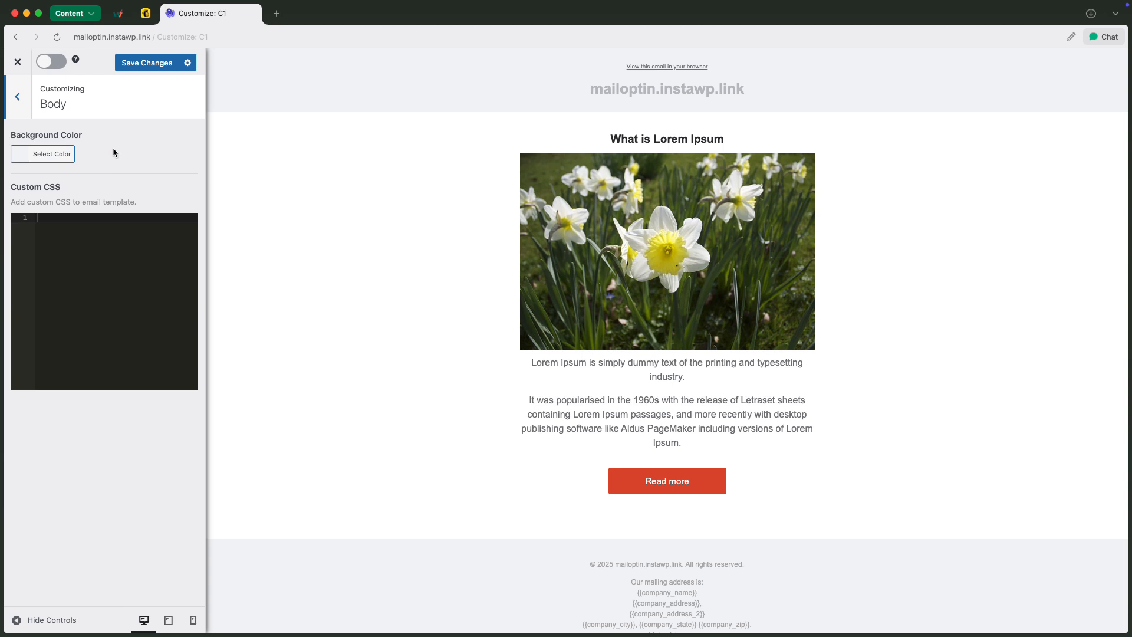
pyautogui.click(23, 155)
pyautogui.click(106, 291)
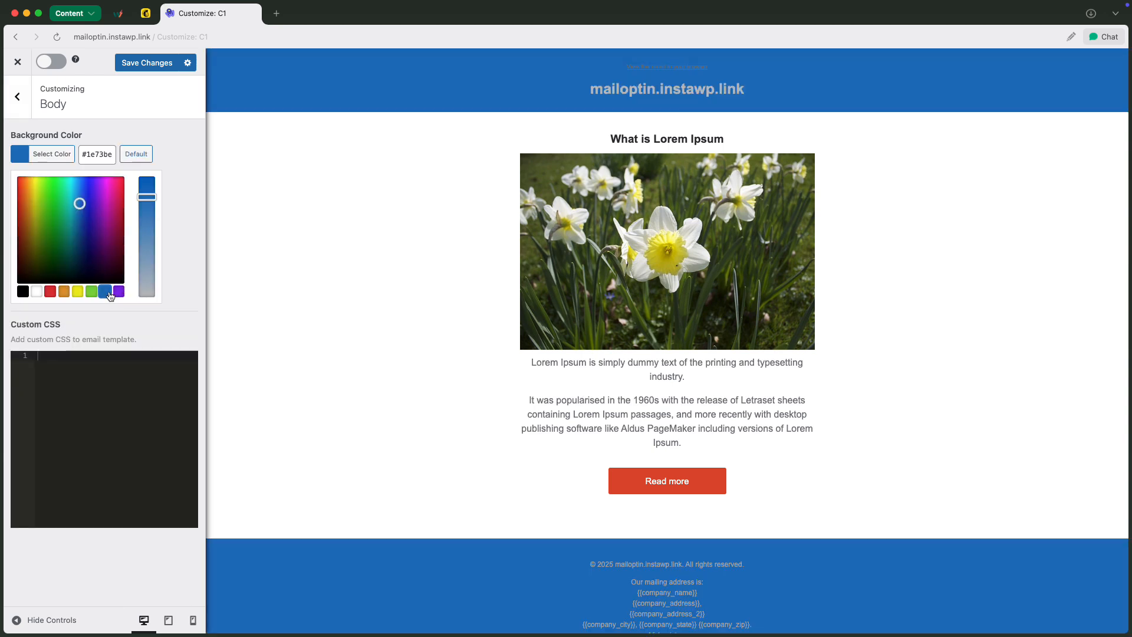
pyautogui.click(130, 317)
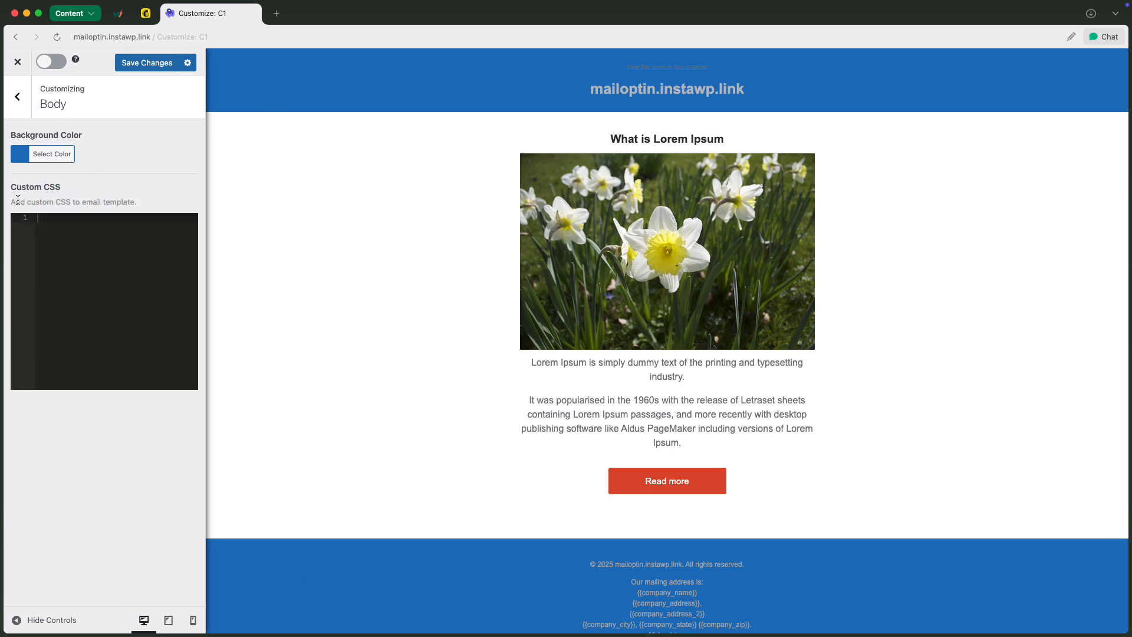
# Try Remove Header and switch it back off, and set the header's text color and web version link color to white
pyautogui.click(23, 112)
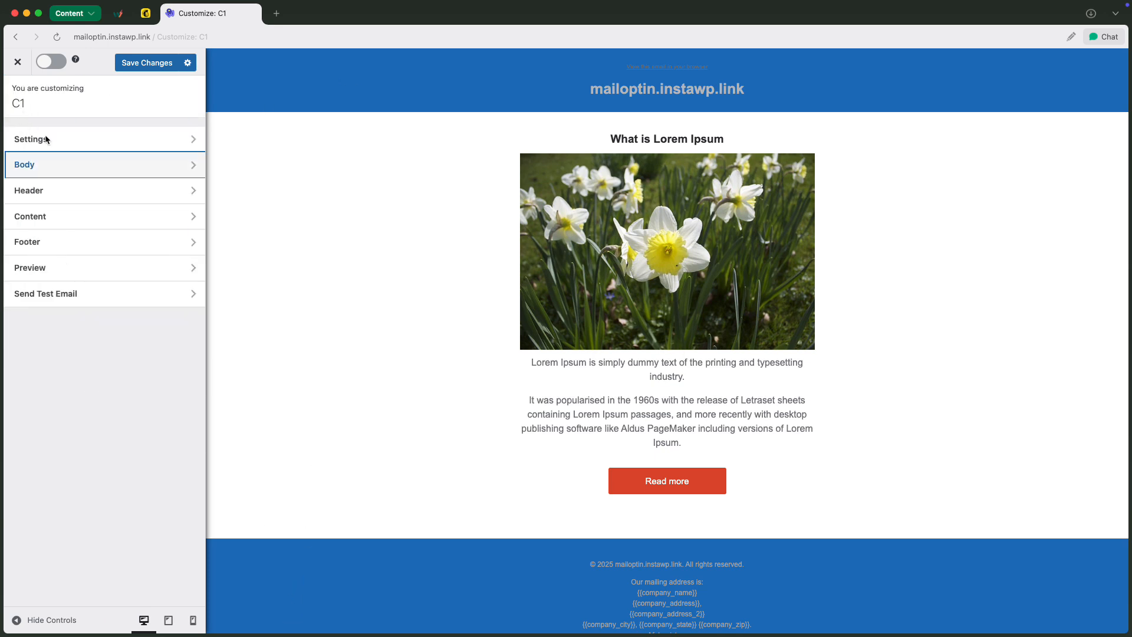
pyautogui.click(56, 190)
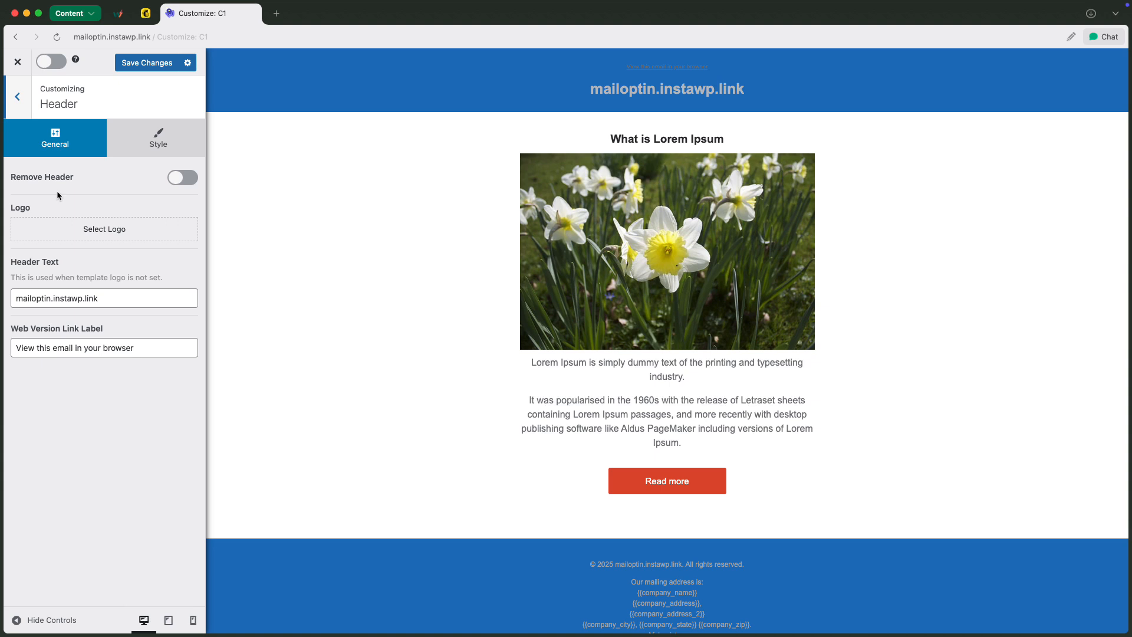
pyautogui.click(184, 179)
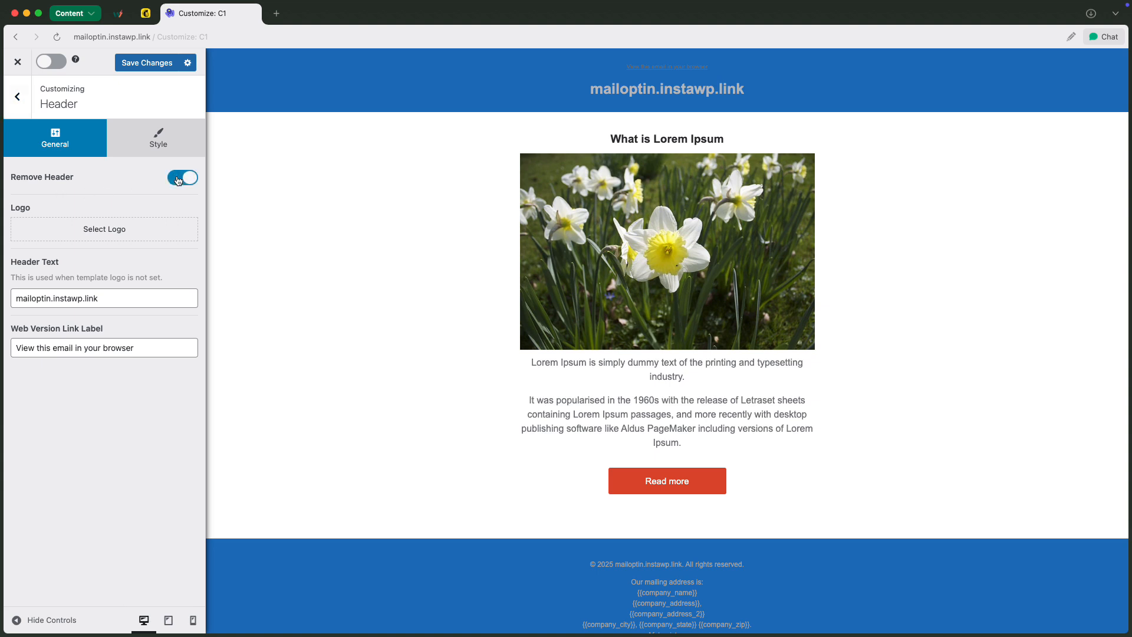
pyautogui.click(185, 181)
pyautogui.click(166, 144)
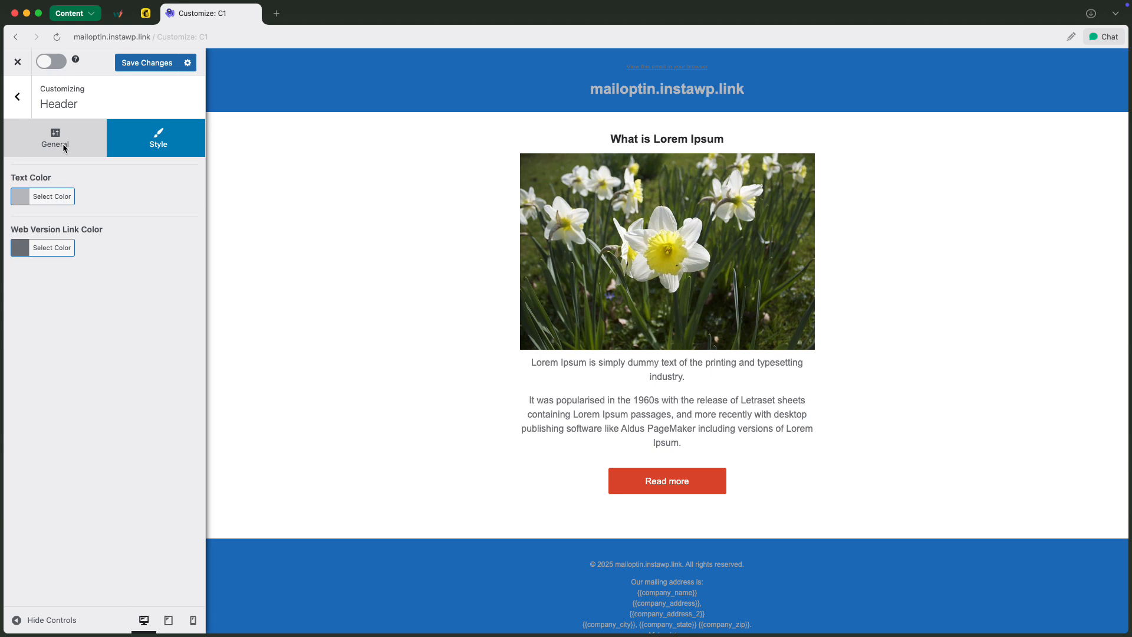
pyautogui.click(24, 196)
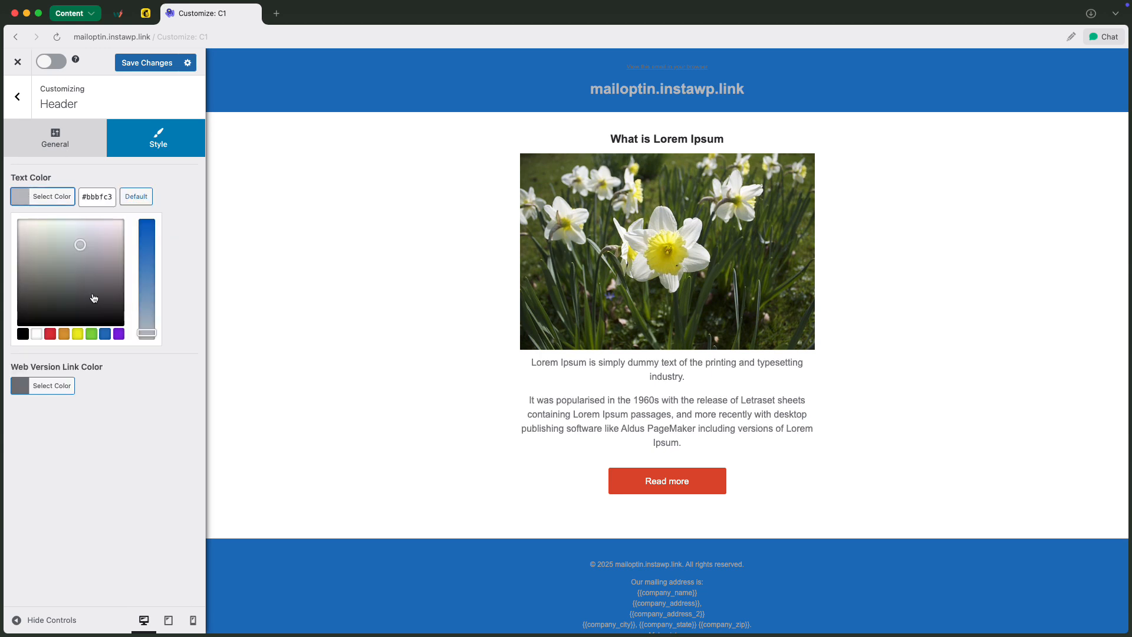
pyautogui.click(36, 334)
pyautogui.click(157, 373)
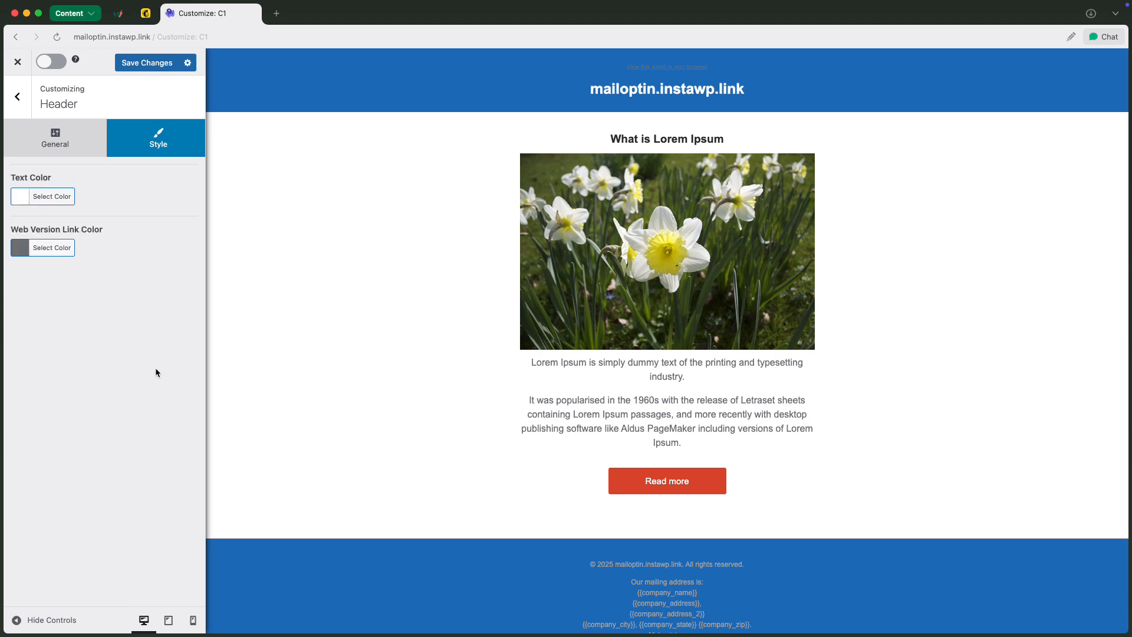
pyautogui.click(18, 251)
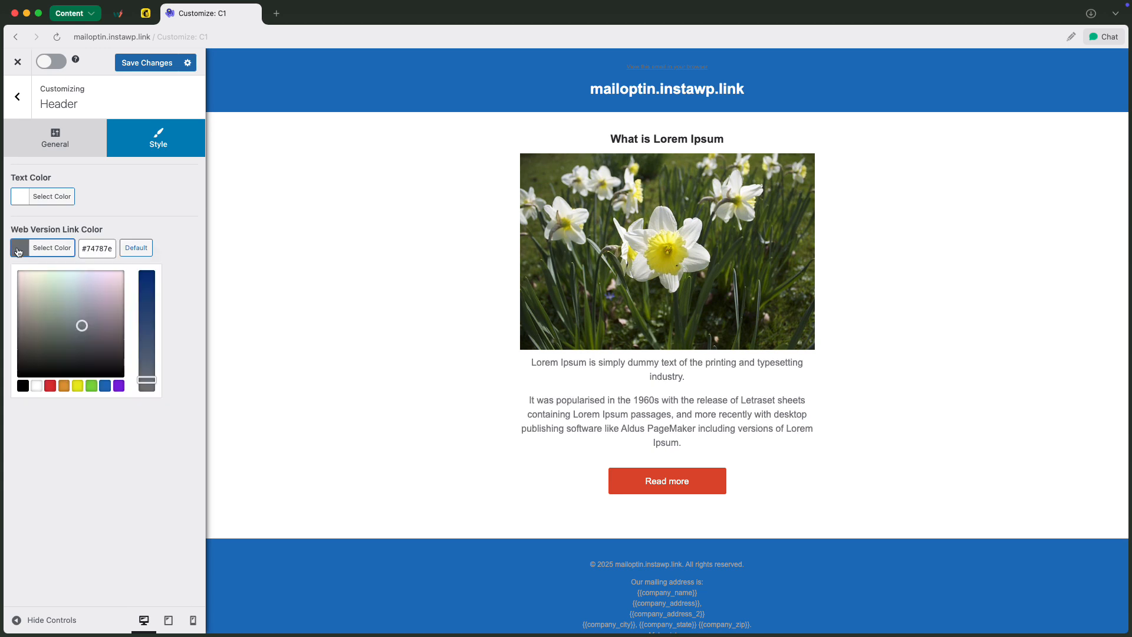
pyautogui.click(36, 385)
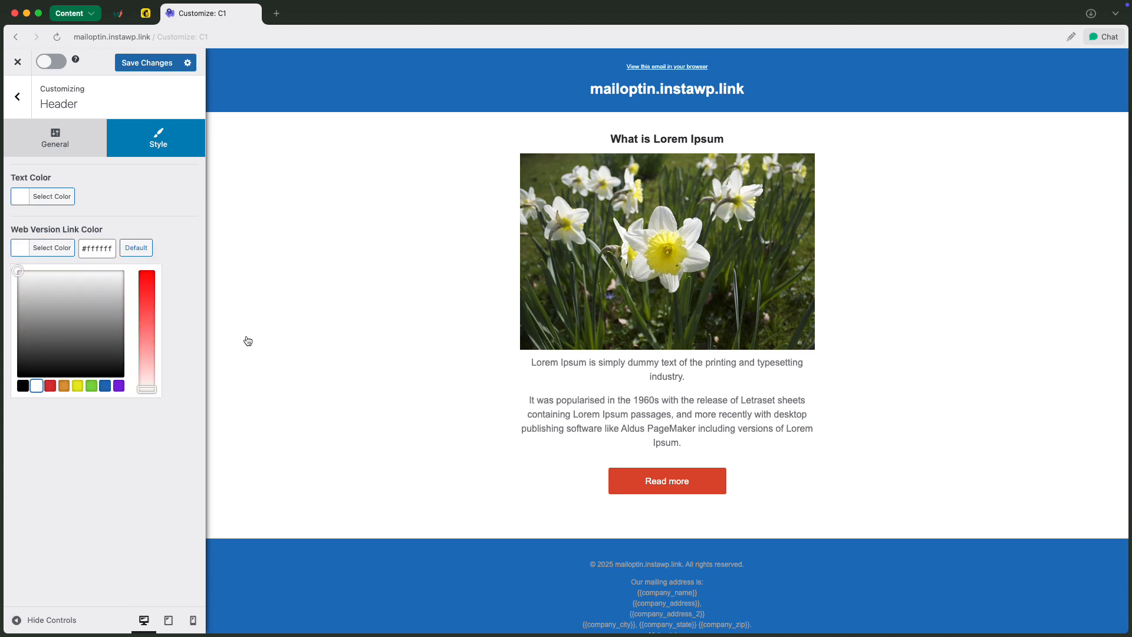
# Set the Read More button's background color to the blue #1e73be in the Content style settings
pyautogui.click(18, 100)
pyautogui.click(103, 220)
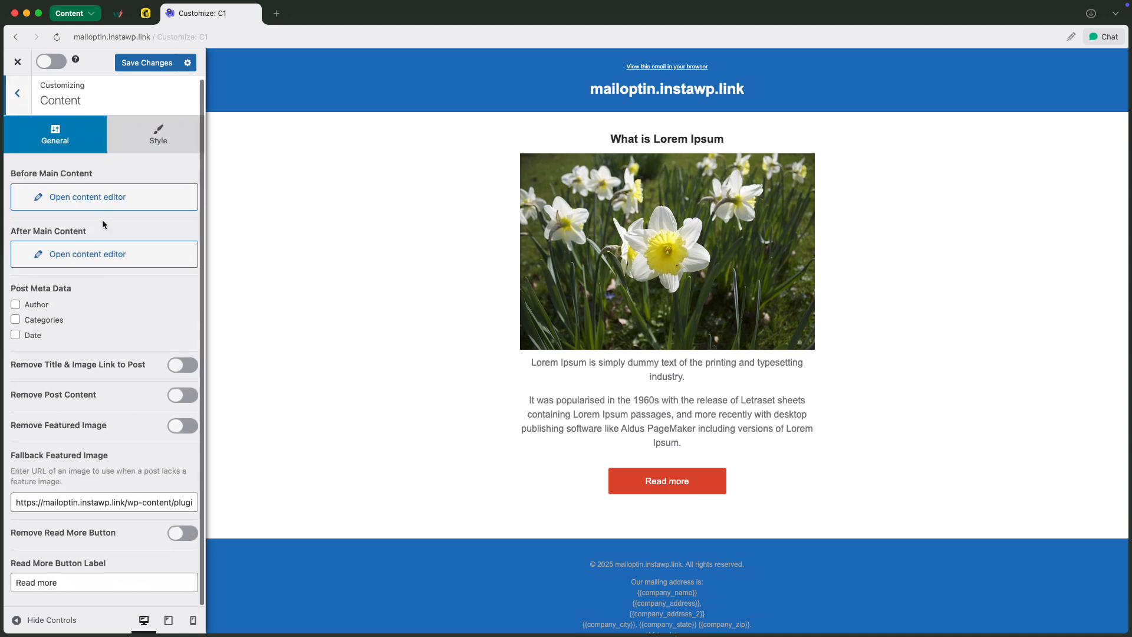
pyautogui.click(140, 132)
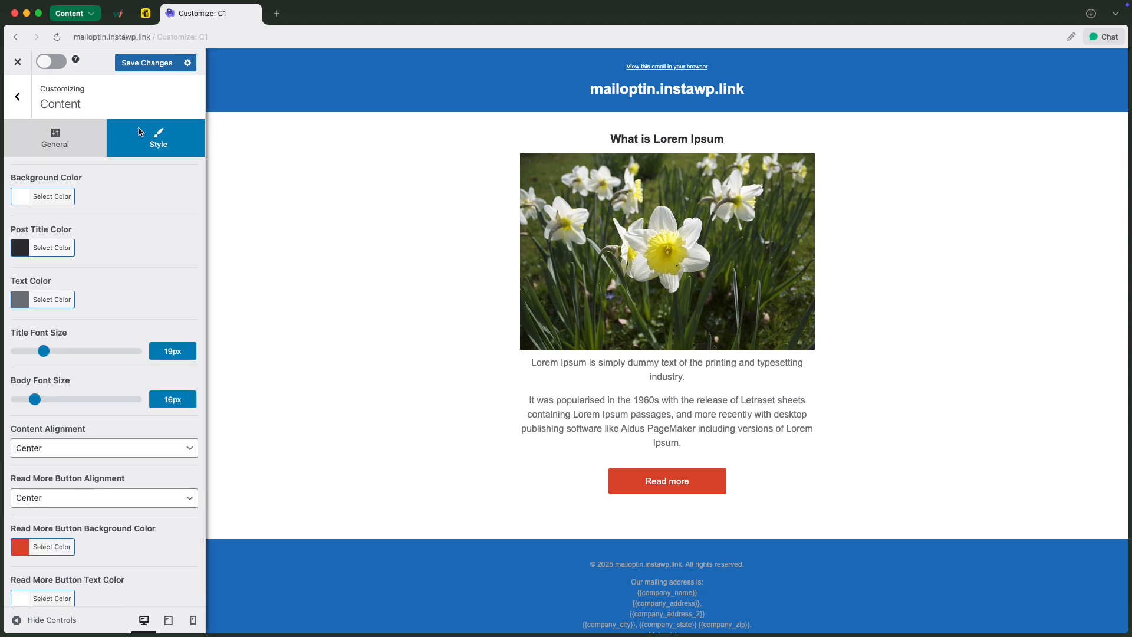
pyautogui.click(23, 548)
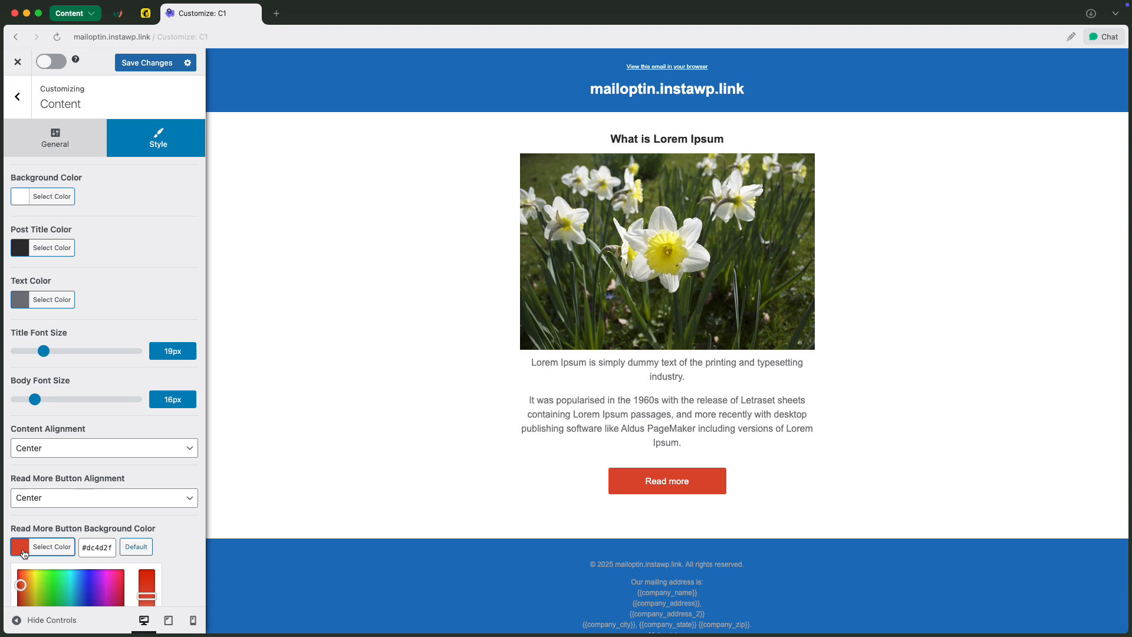
pyautogui.scroll(-5, 142, 548)
pyautogui.click(105, 535)
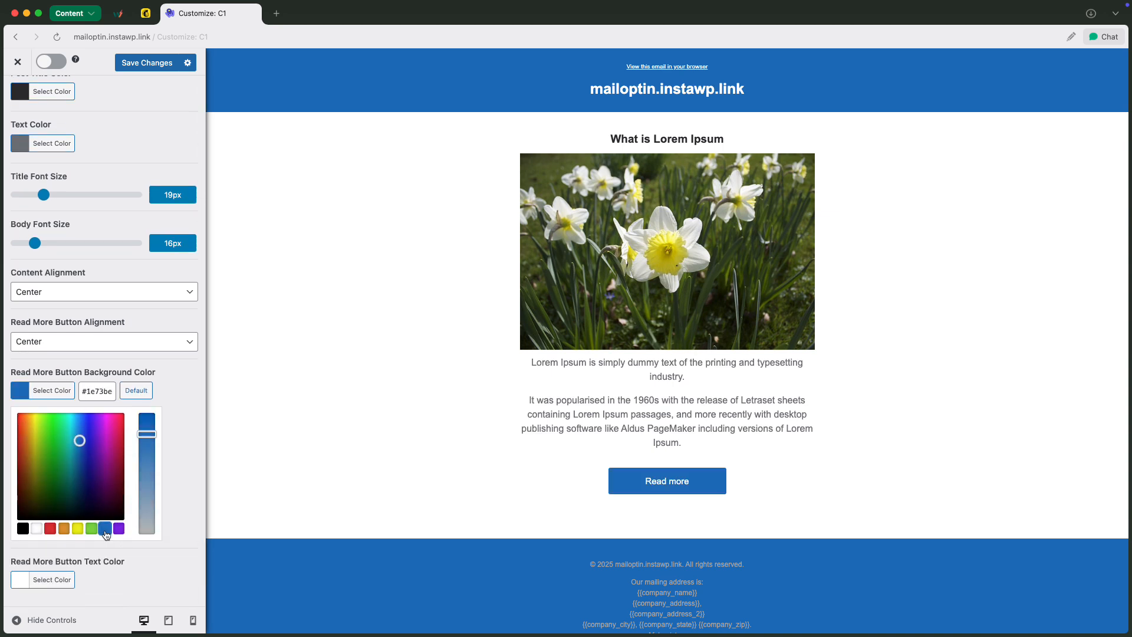
pyautogui.scroll(5, 129, 439)
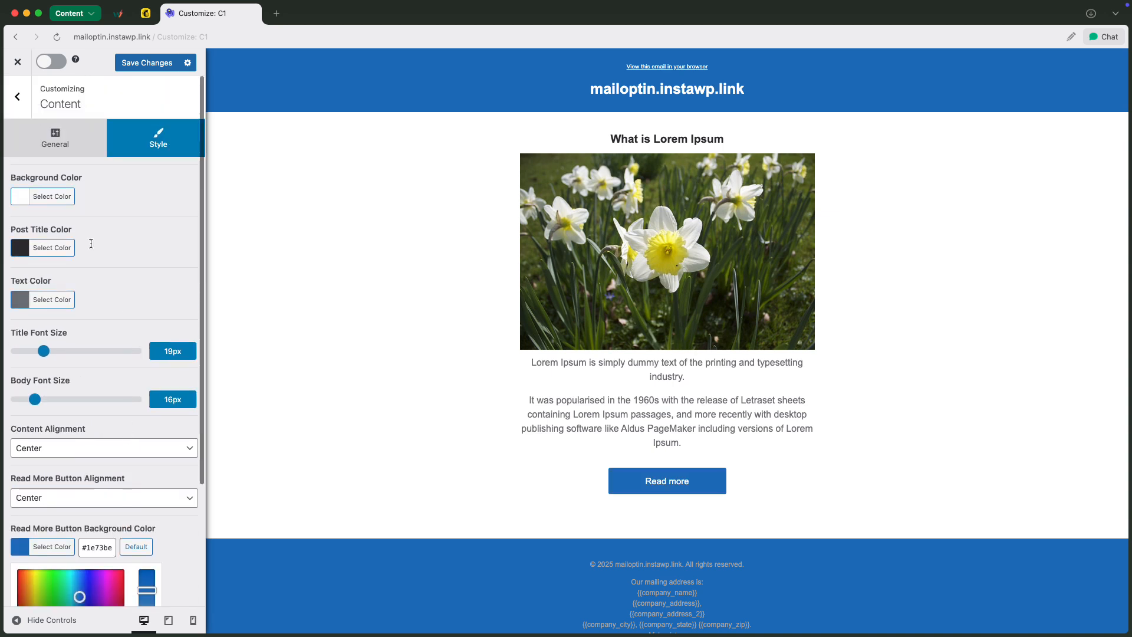
# Examine the Footer section's general and style options
pyautogui.click(19, 94)
pyautogui.click(81, 244)
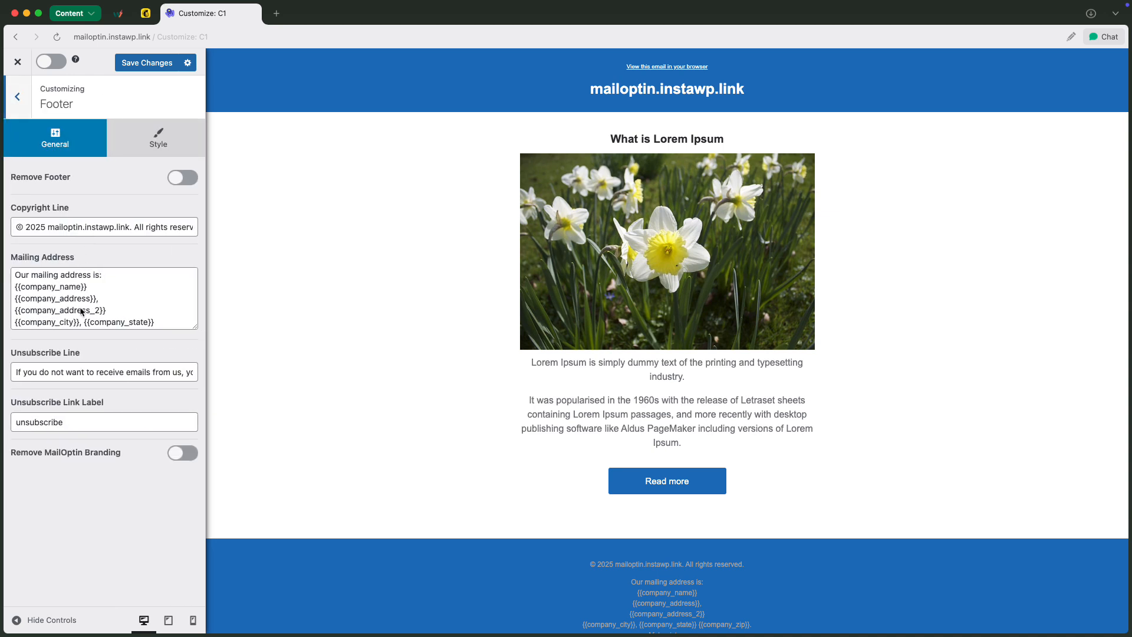
pyautogui.click(159, 145)
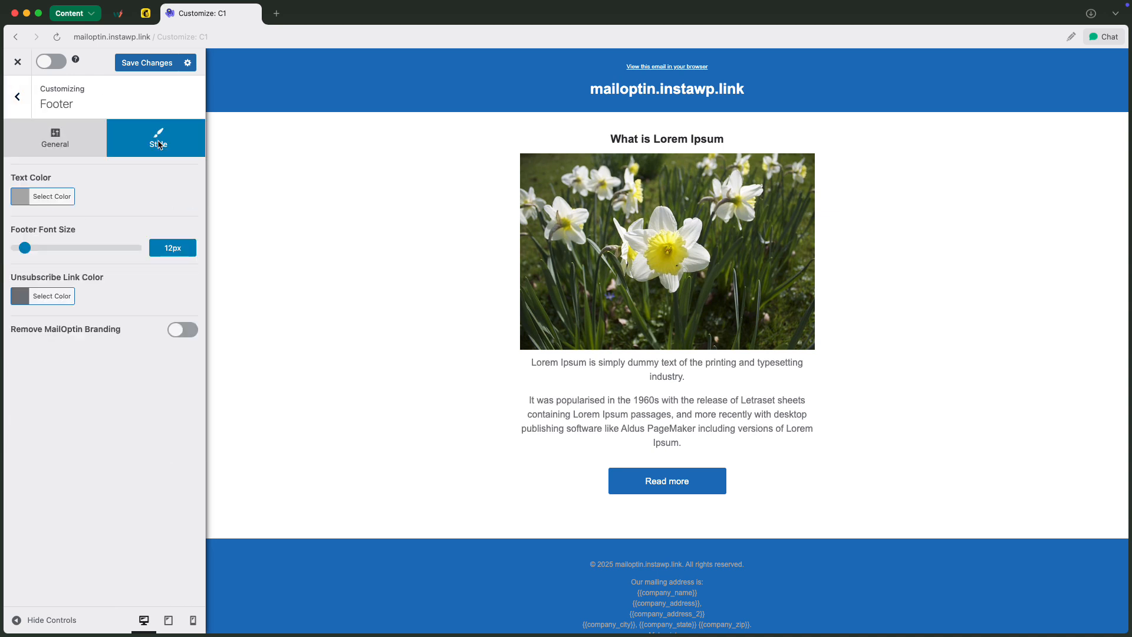
pyautogui.click(18, 97)
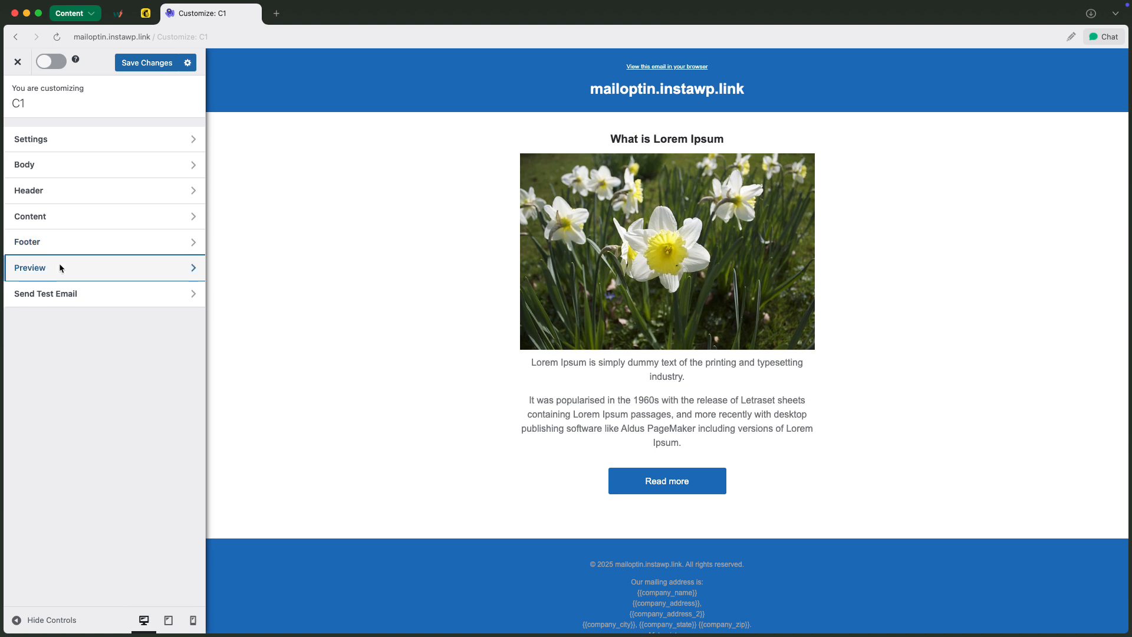
# Preview the email with the post New Mini Kids Spring Summer Editorial
pyautogui.click(60, 268)
pyautogui.click(129, 150)
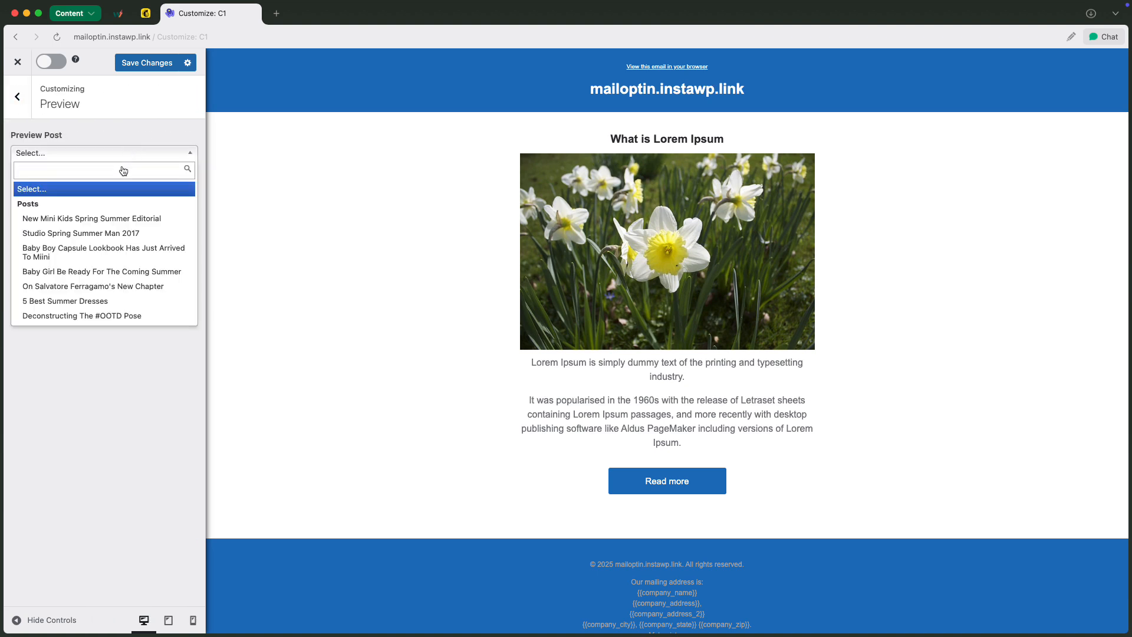
pyautogui.click(109, 222)
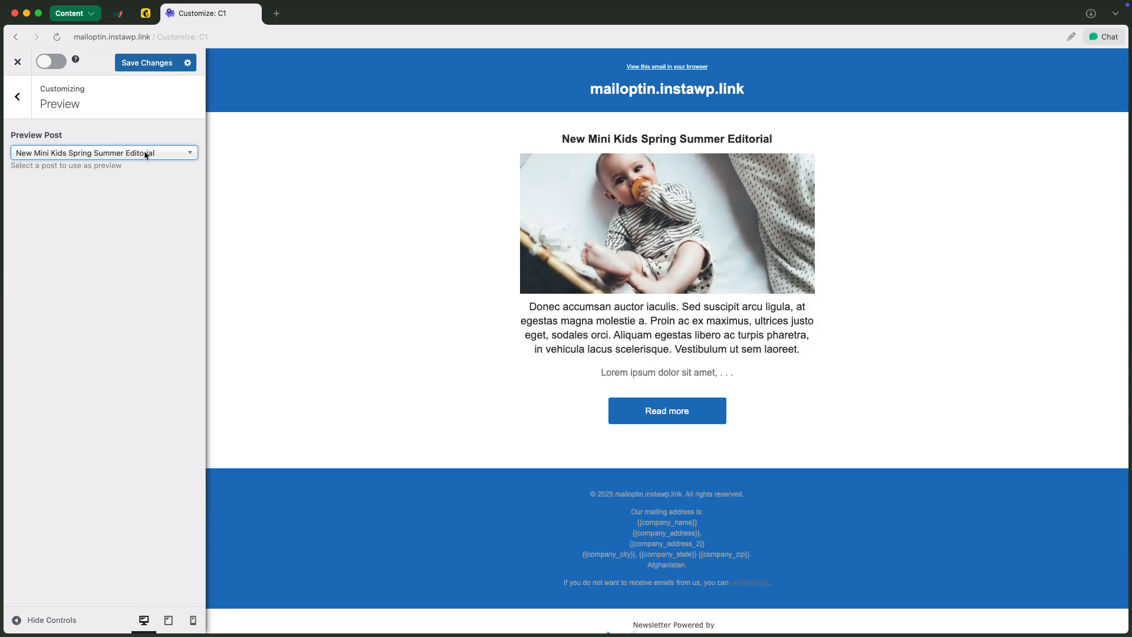
# Examine the Send Test Email options without sending a test
pyautogui.click(17, 97)
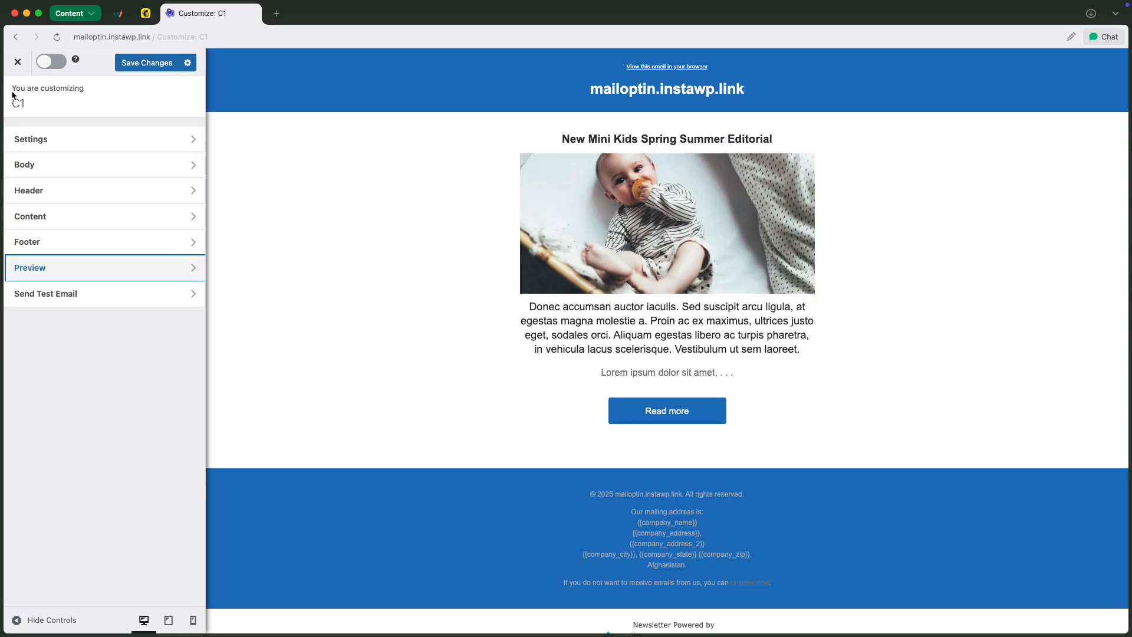
pyautogui.click(111, 299)
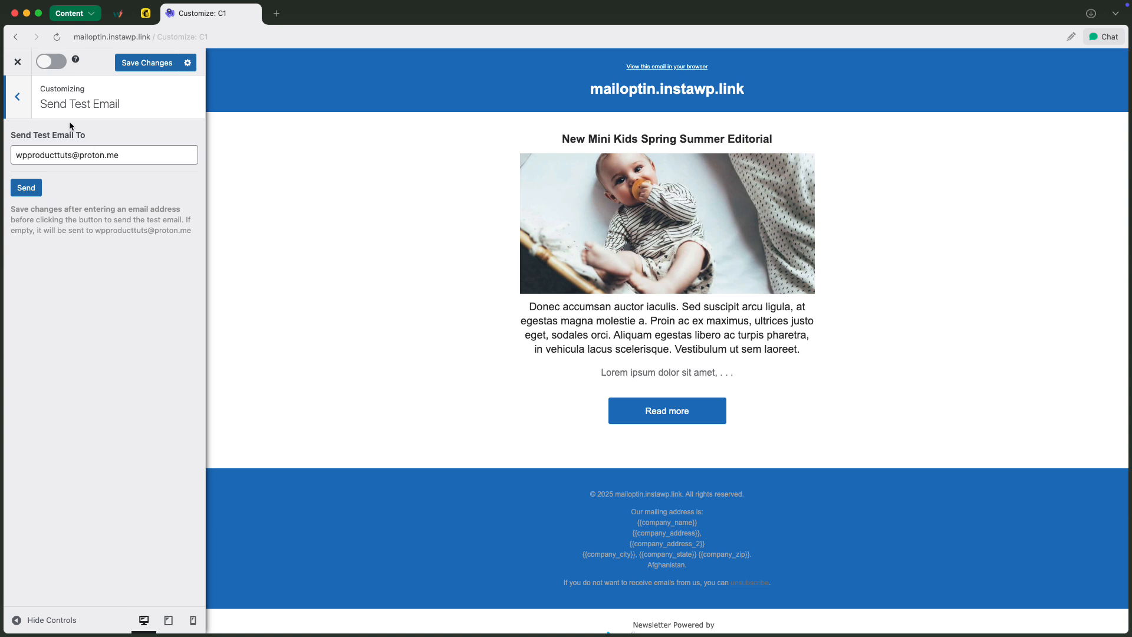
pyautogui.click(24, 98)
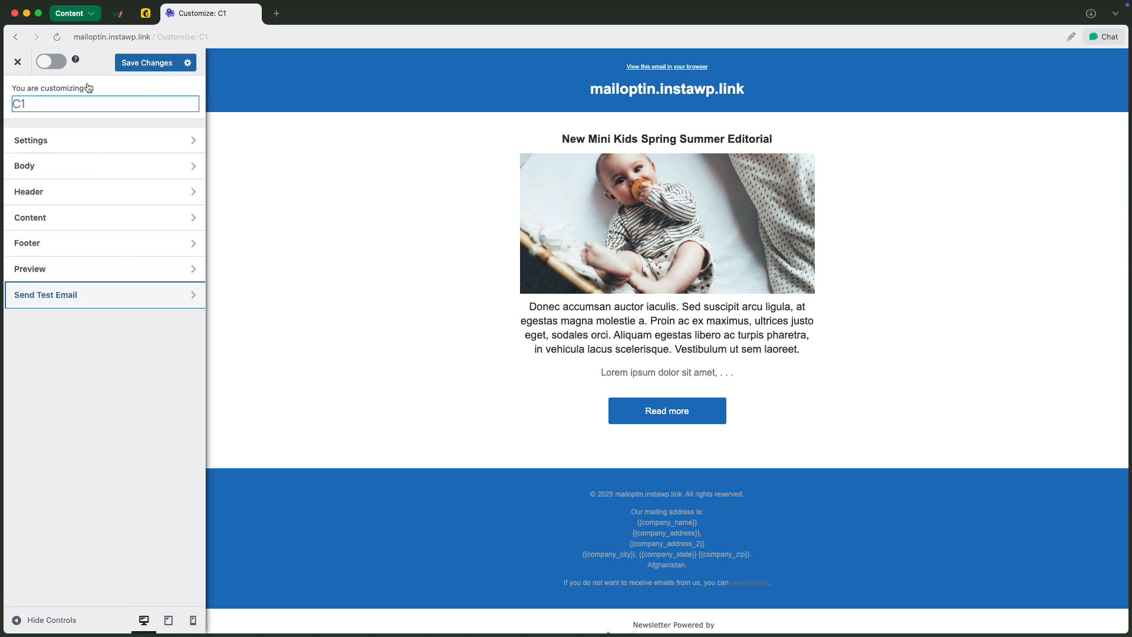
# Save the C1 automation's changes, activate it and close the customizer
pyautogui.click(148, 63)
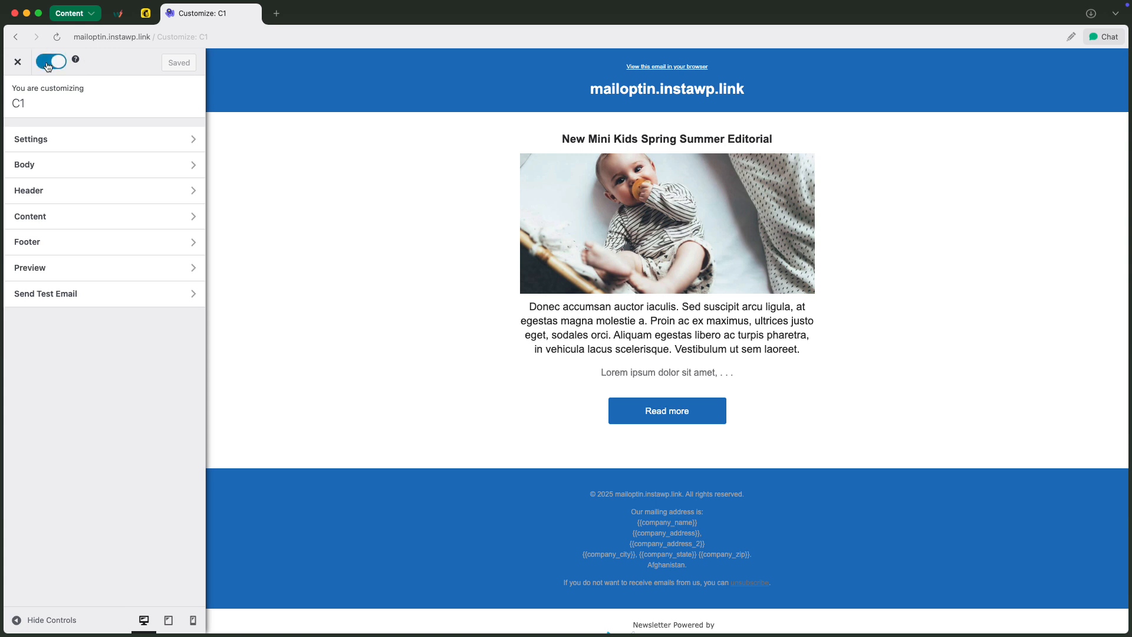
pyautogui.click(17, 61)
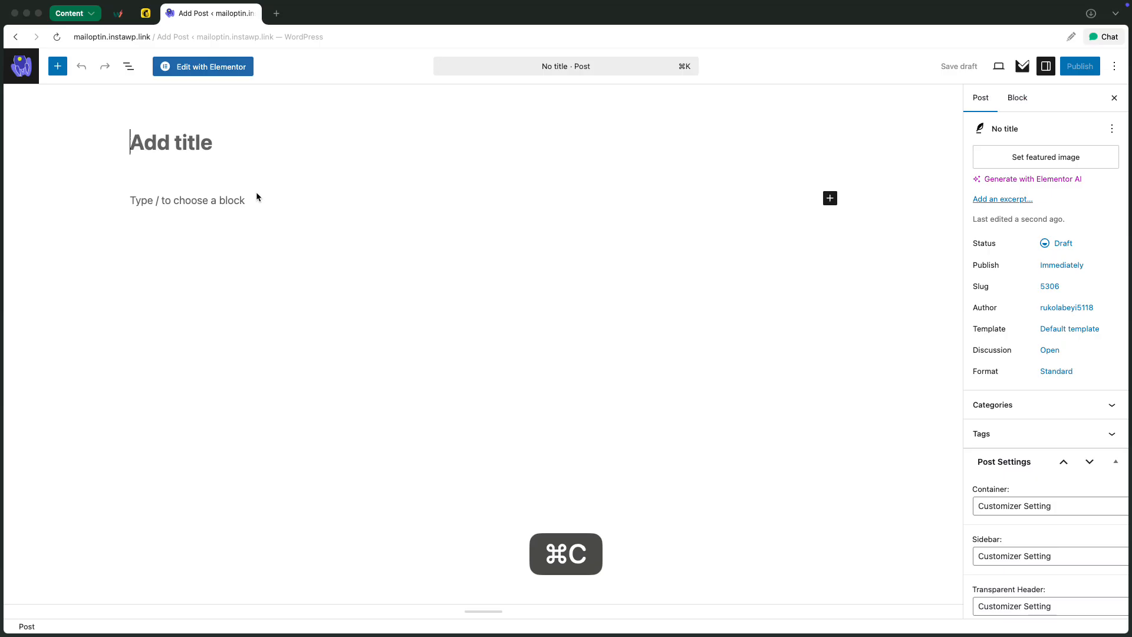
# In a new WordPress post, paste the fashion paragraph as the body and title it The Evolution of Fashion: More Than Just Trends
pyautogui.click(256, 196)
pyautogui.write('Fashion has always reflected the spirit of its time. From the flapper dresses of the 1920s to today’s gender-fluid streetwear, clothing tells the story of culture, politics, and personal identity. What once followed strict rules now celebrates individuality and diversity. Social media and fast fashion have sped up the trend cycle, but they’ve also given voice to smaller designers and unique styles. Today, fashion is less about fitting in and more about standing out—or simply being comfortable in your own skin. It’s not just what we wear—it’s how we choose to show up in the world.')
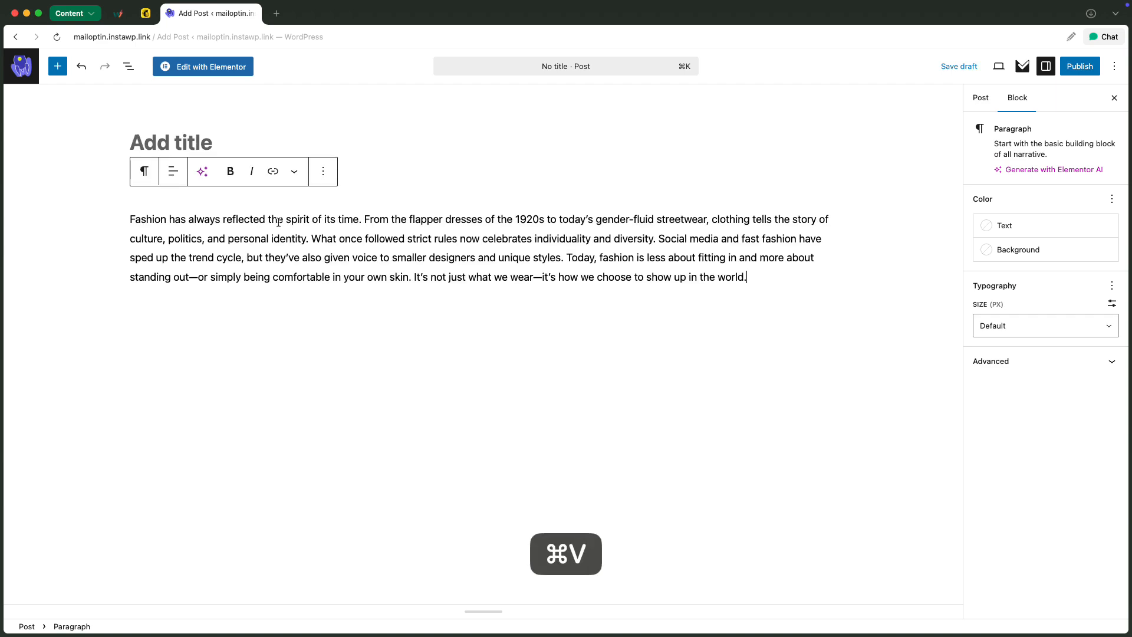
pyautogui.click(175, 144)
pyautogui.write('The Evolution of Fashion: More Than Just Trends')
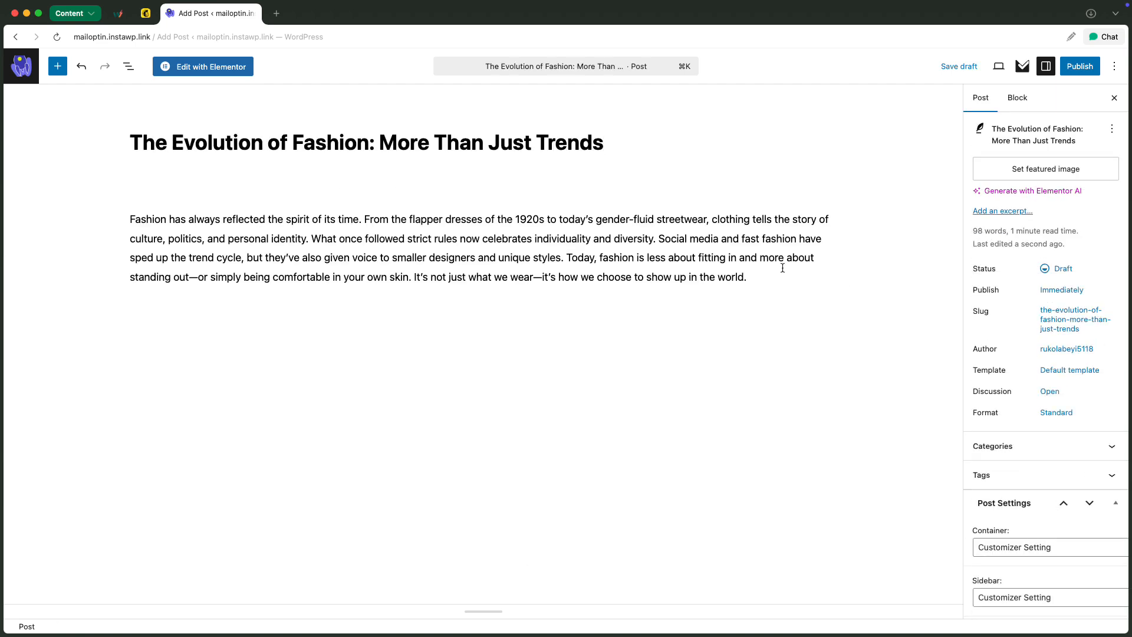
# Set the dark clock picture from the Media Library as the post's featured image and publish the post
pyautogui.click(1045, 170)
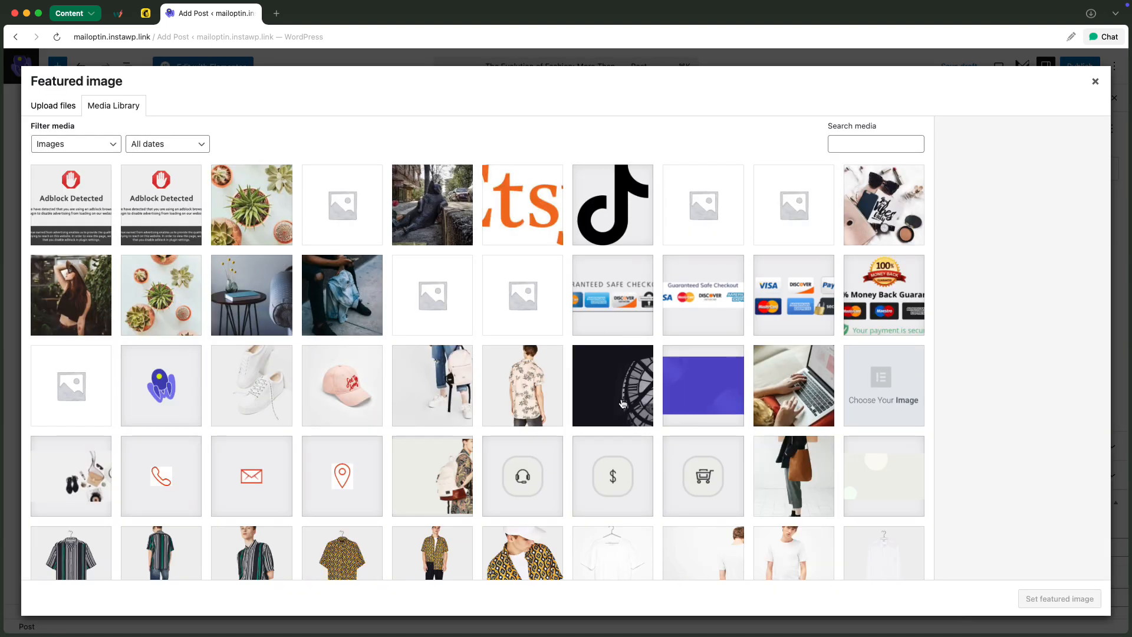
pyautogui.click(621, 403)
pyautogui.click(1037, 599)
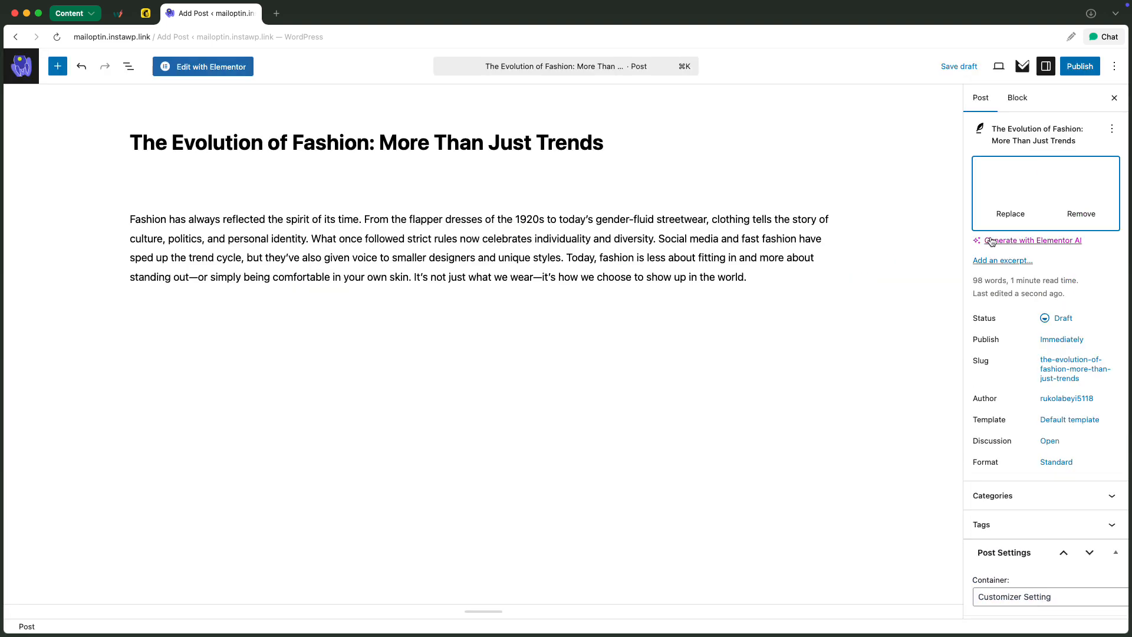
pyautogui.click(1077, 67)
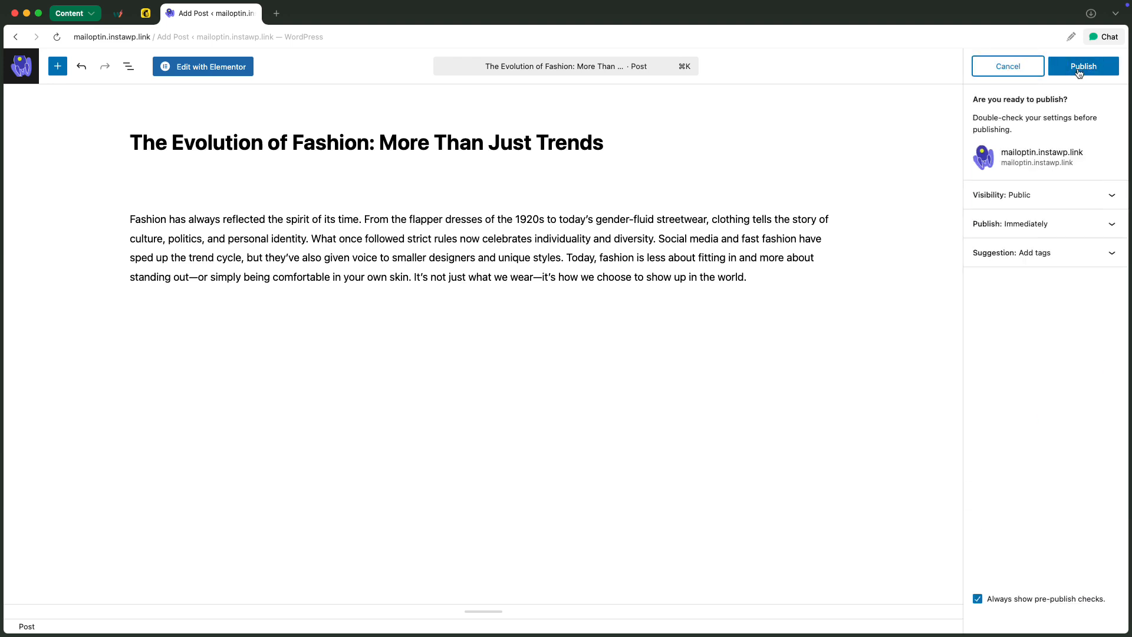
pyautogui.click(1077, 69)
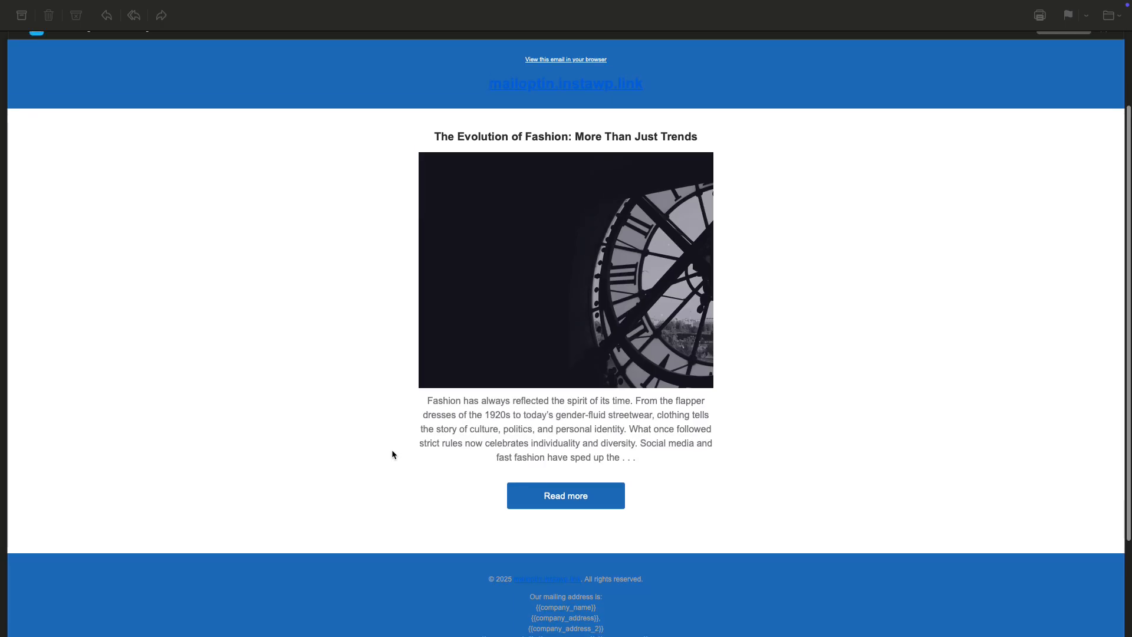
# Switch to the mail app and examine the received notification email for the new post
pyautogui.scroll(1, 392, 450)
pyautogui.scroll(-1, 392, 450)
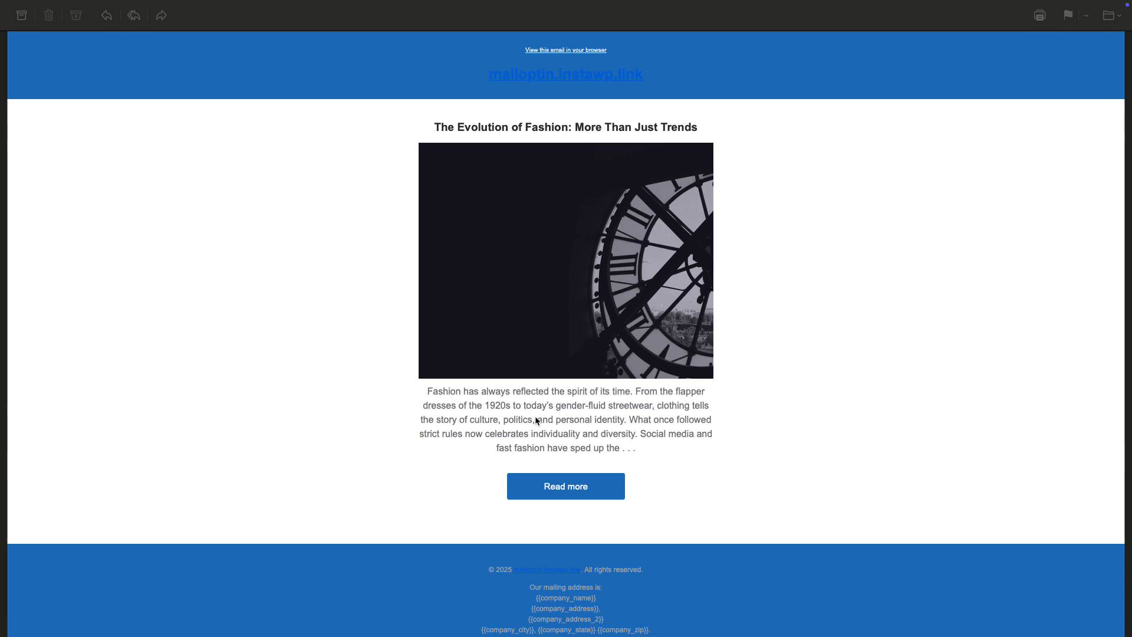
# Examine the rest of the notification email, follow its Read more link to view the full post, and close the post window
pyautogui.scroll(-3, 536, 419)
pyautogui.scroll(-2, 536, 421)
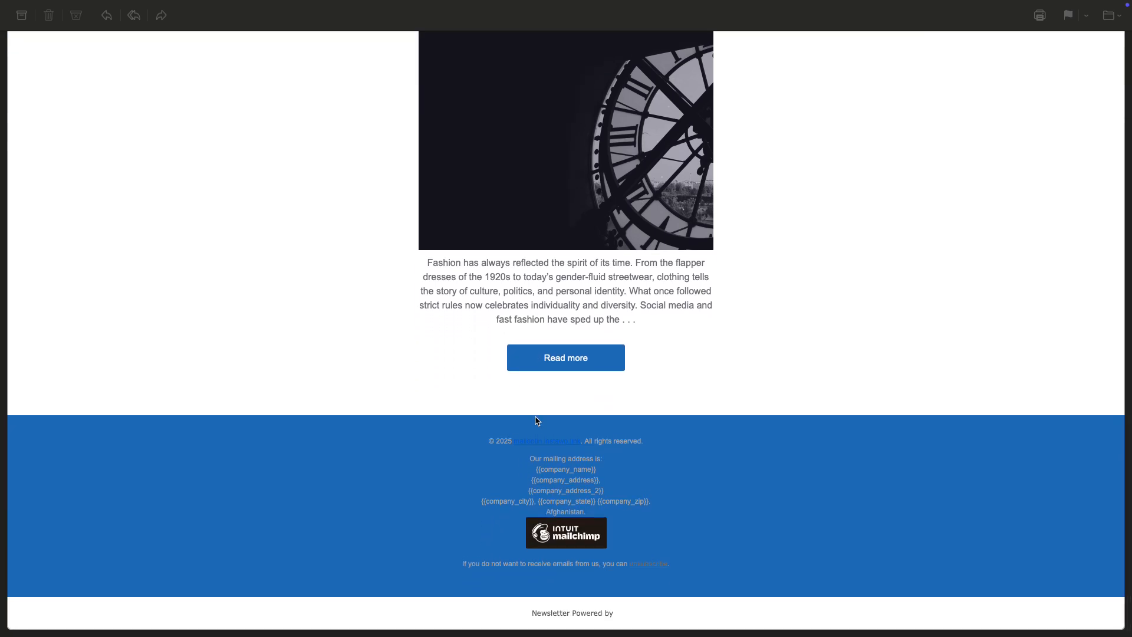
pyautogui.click(586, 359)
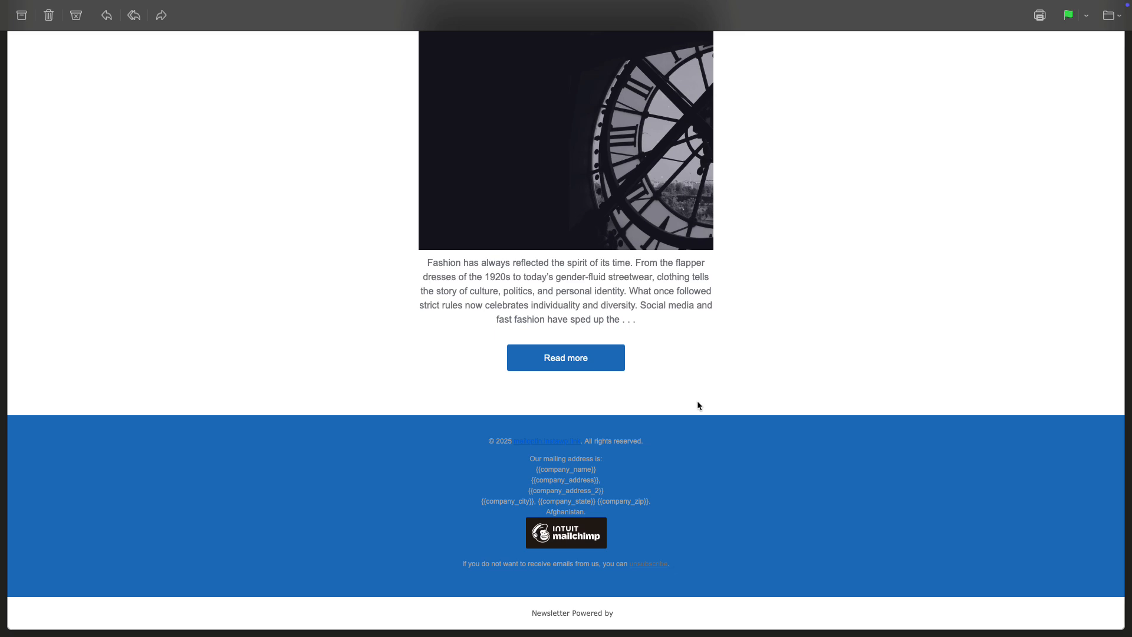
pyautogui.click(566, 357)
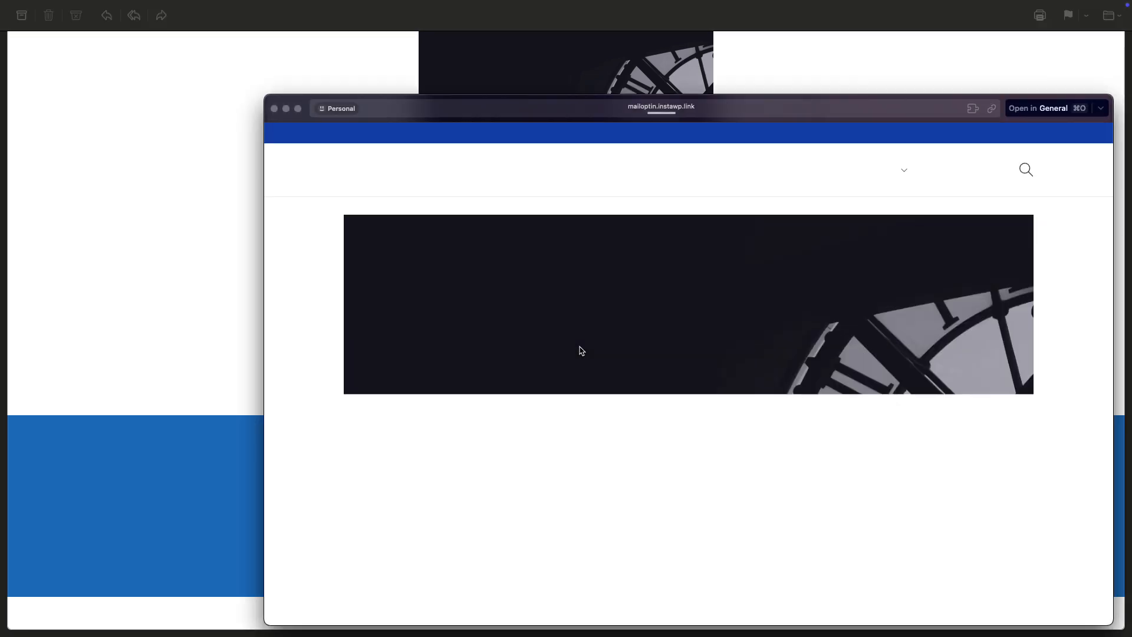
pyautogui.scroll(-5, 592, 398)
pyautogui.scroll(-5, 592, 397)
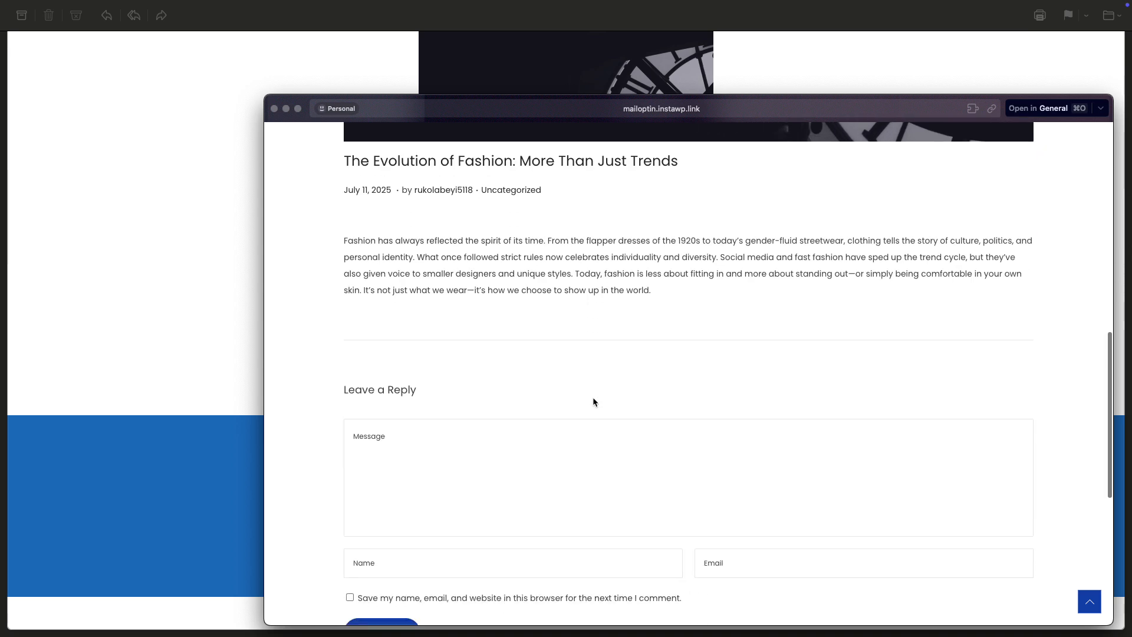
pyautogui.scroll(12, 593, 397)
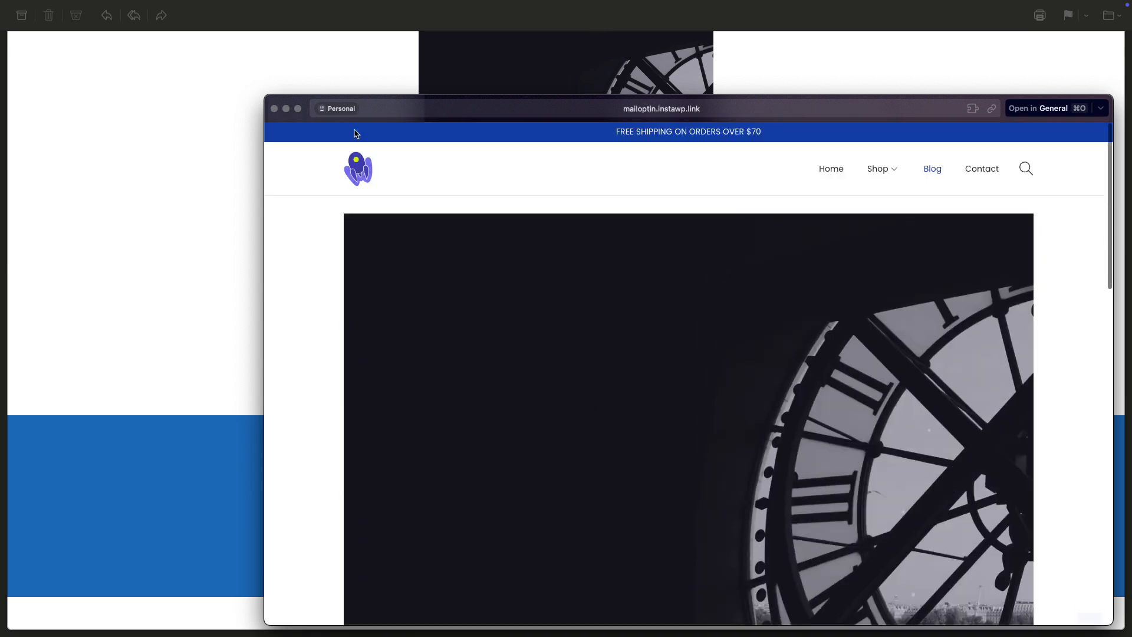
pyautogui.click(274, 109)
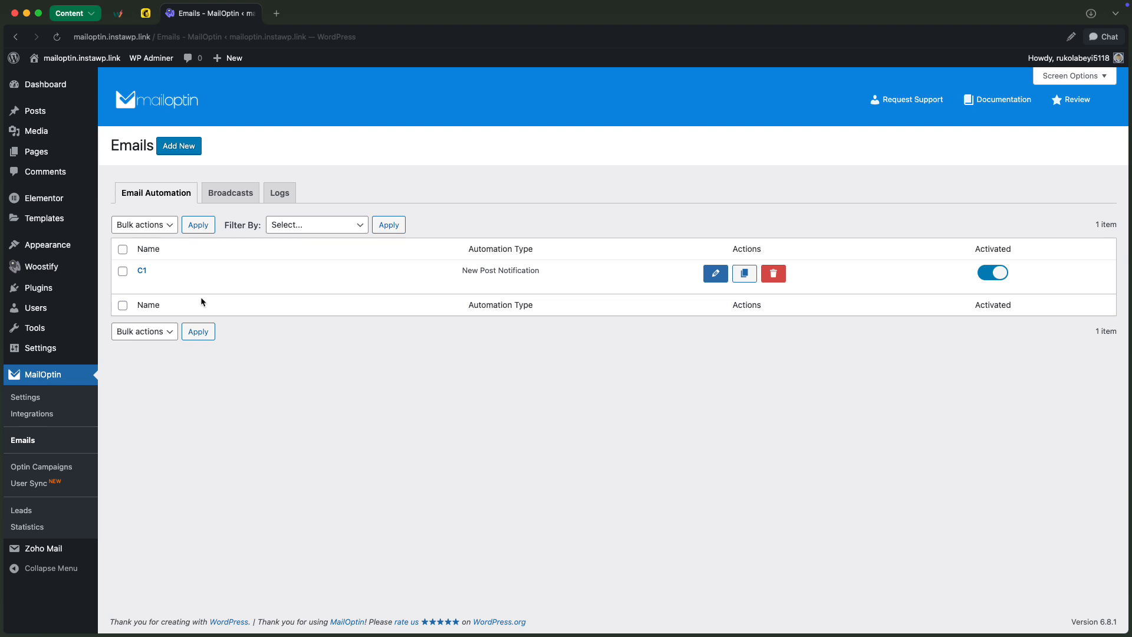
# Back in WordPress, create an email automation titled Example of type Posts Email Digest using the Lucid Template
pyautogui.click(178, 152)
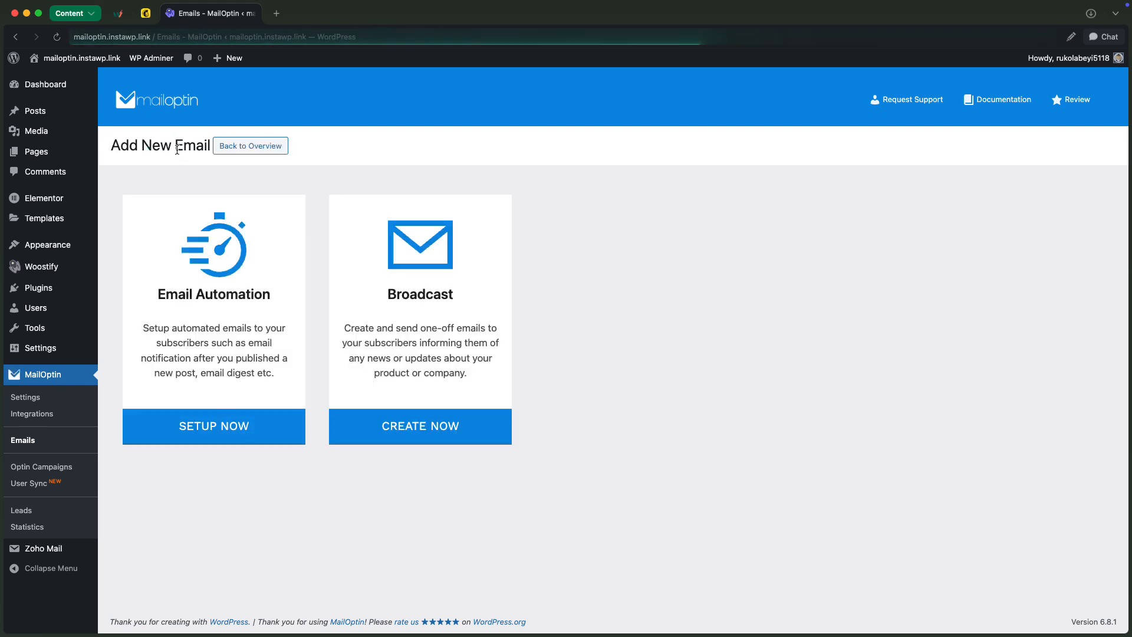
pyautogui.click(234, 303)
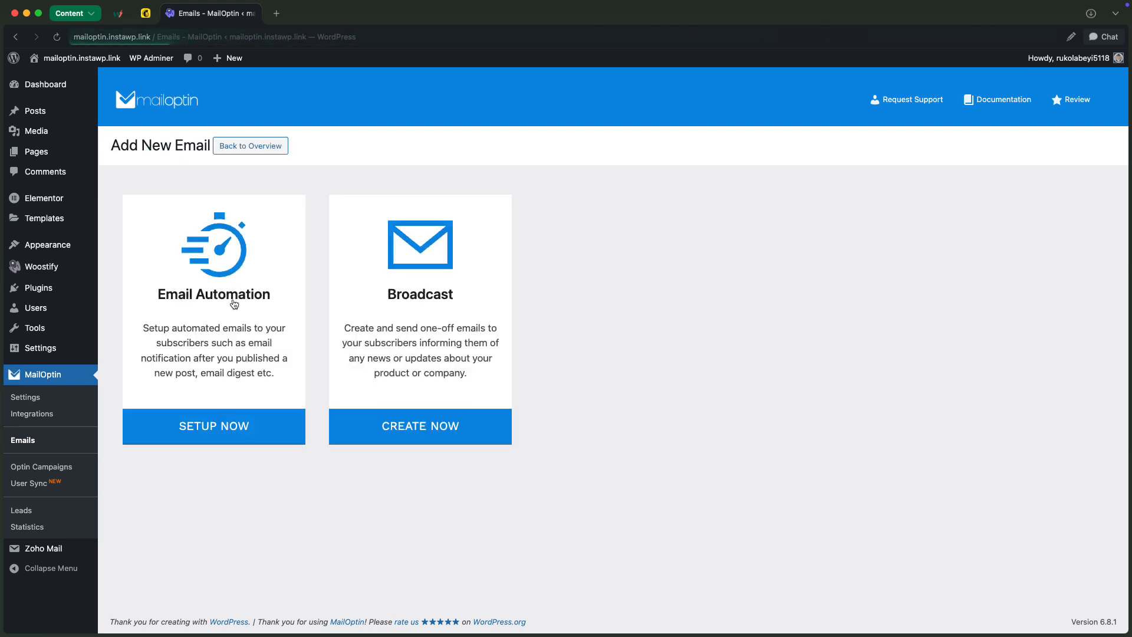
pyautogui.click(207, 194)
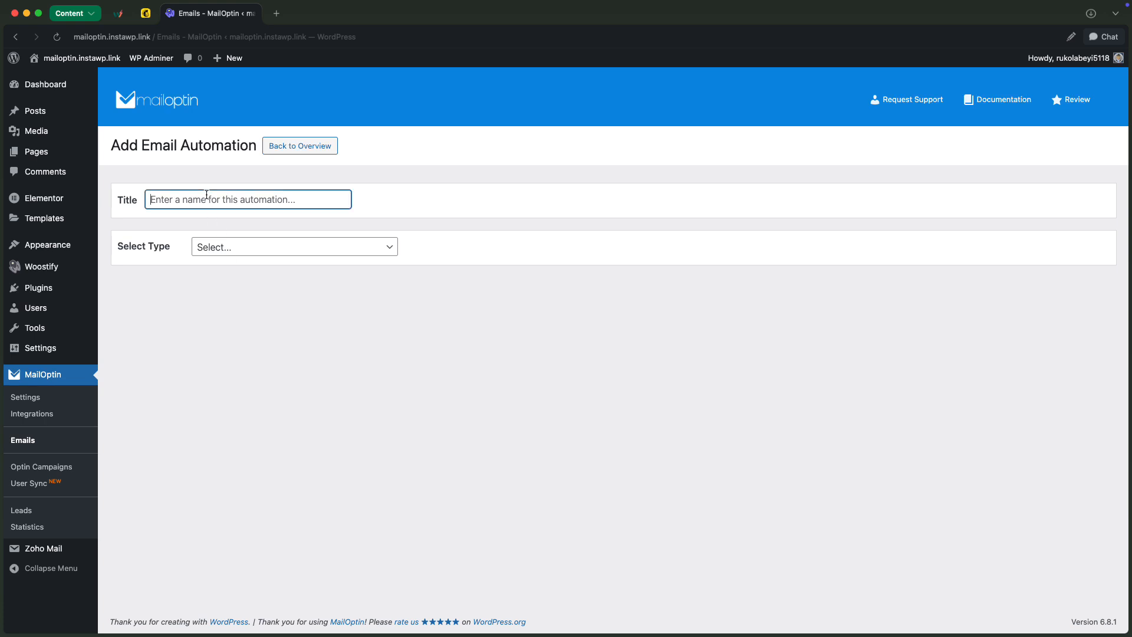
pyautogui.write('Example')
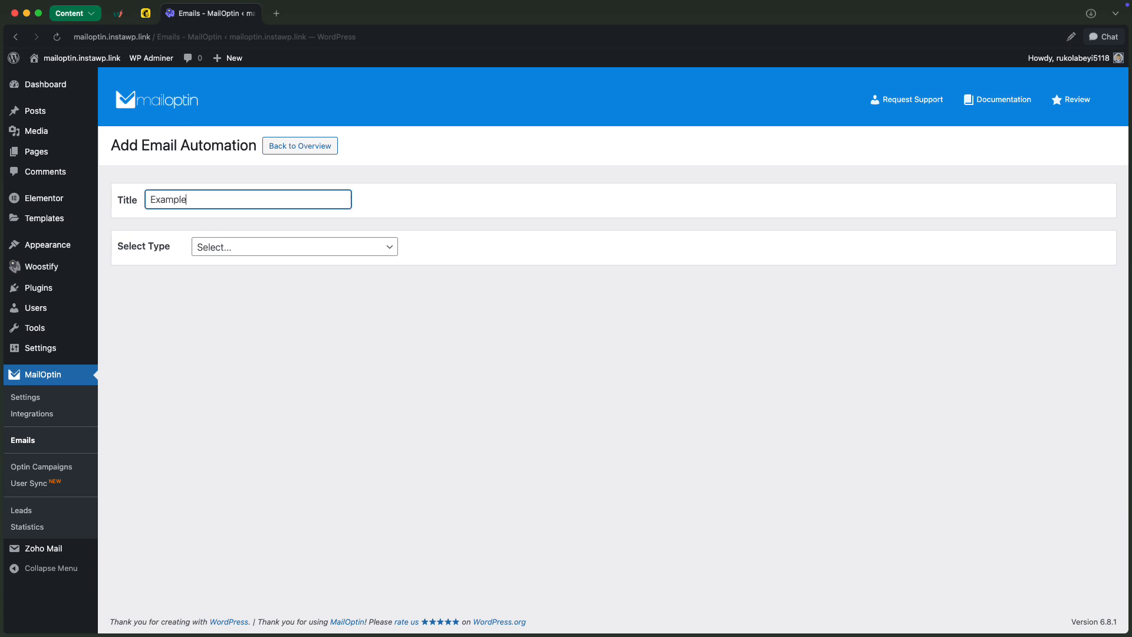
pyautogui.click(243, 249)
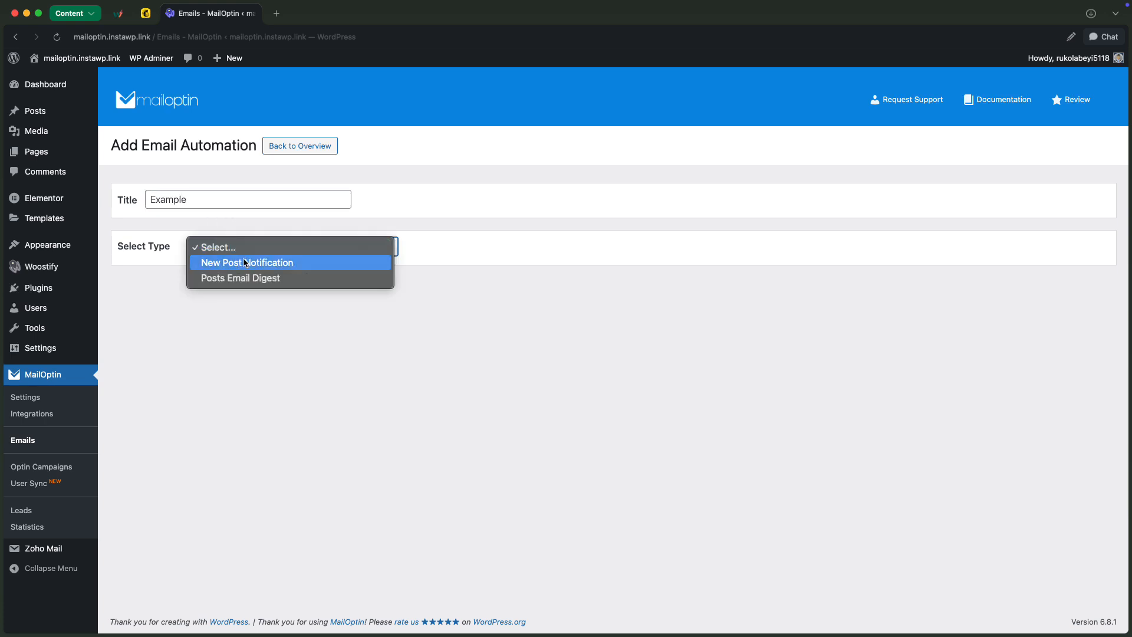
pyautogui.click(248, 278)
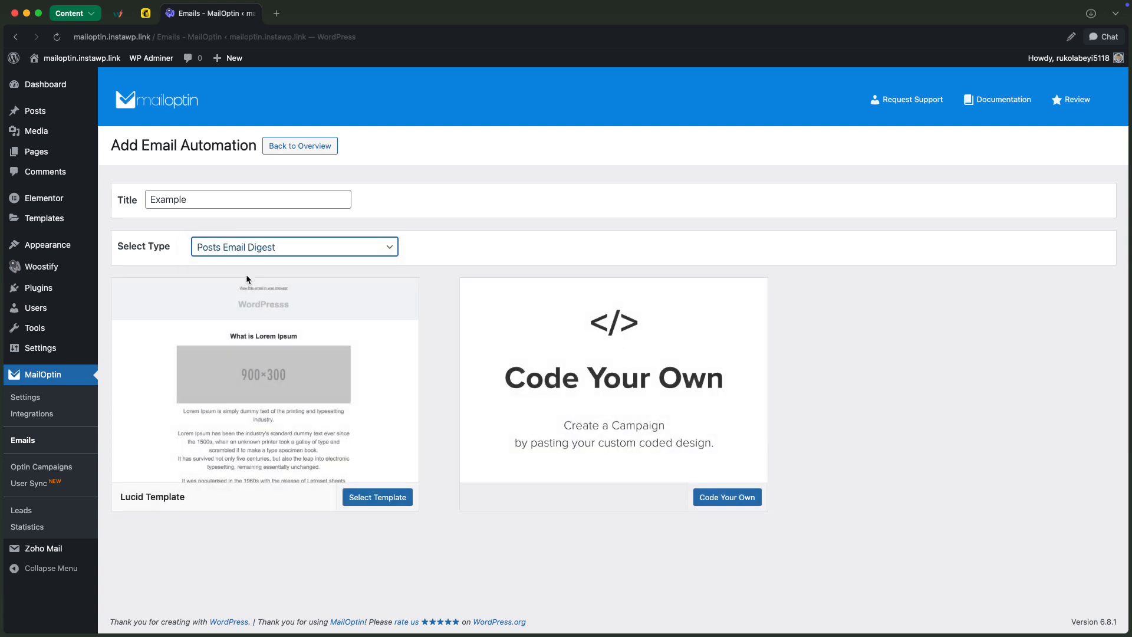
pyautogui.click(390, 498)
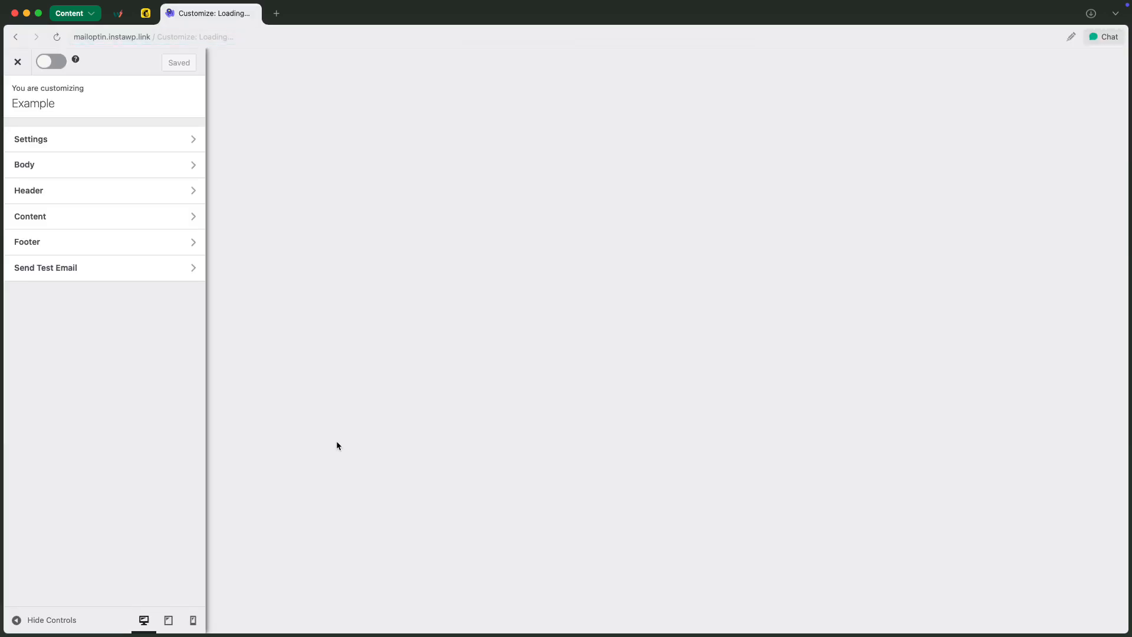
# Review the digest preview, then set its maximum number of posts to 9 and its content type to Post Excerpt
pyautogui.scroll(-3, 627, 398)
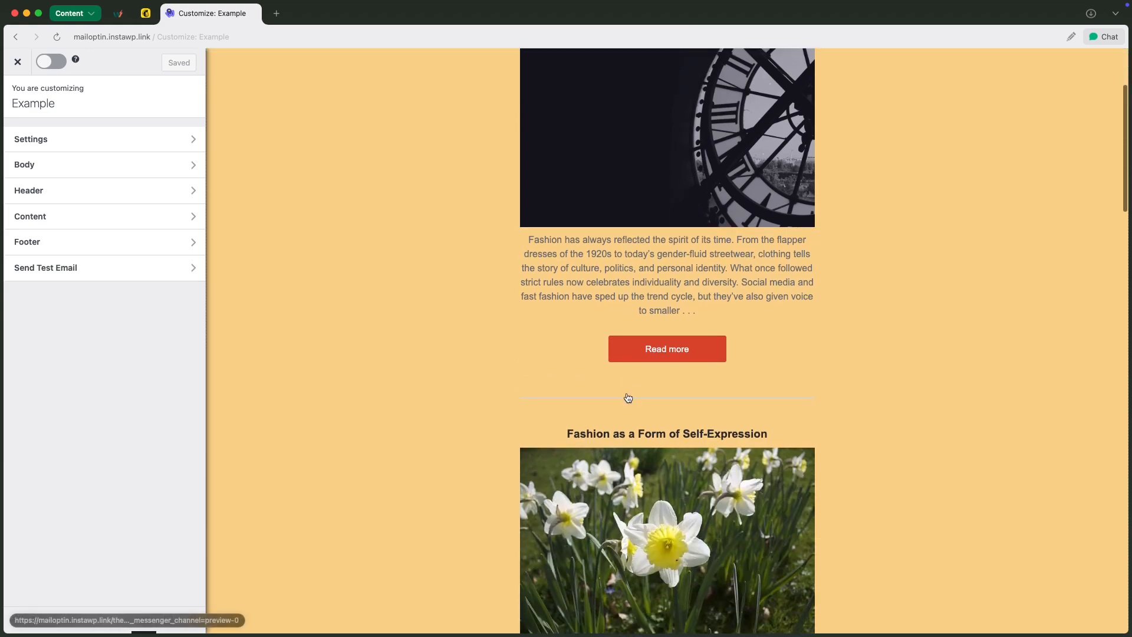
pyautogui.scroll(-20, 627, 398)
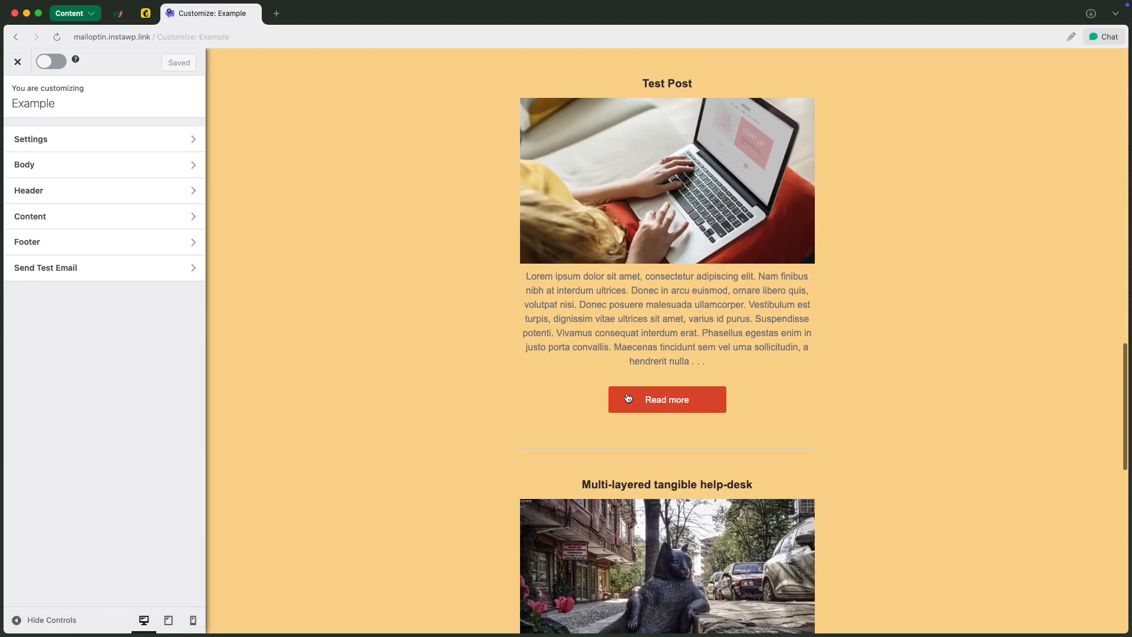
pyautogui.scroll(-5, 627, 398)
pyautogui.scroll(20, 628, 398)
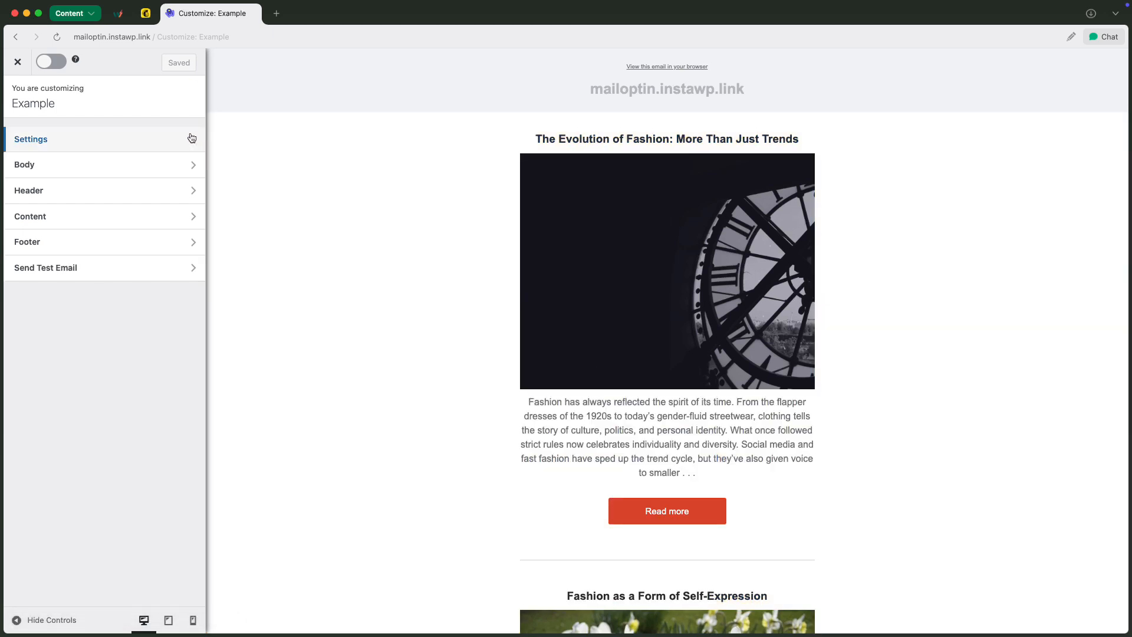
pyautogui.click(190, 139)
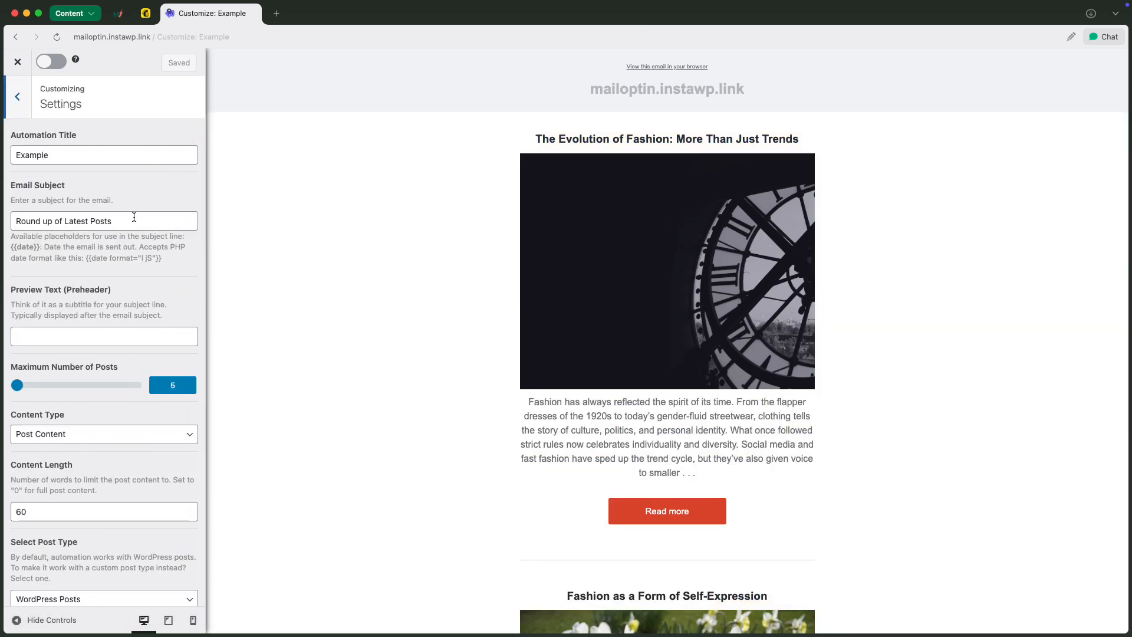
pyautogui.scroll(-4, 136, 225)
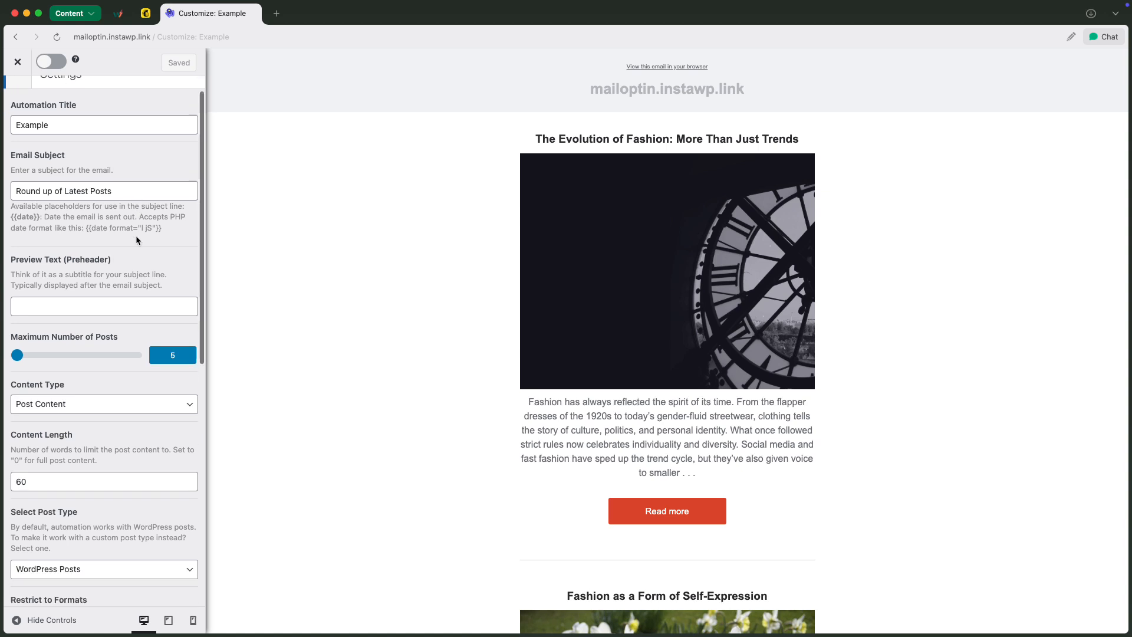
pyautogui.scroll(-1, 136, 237)
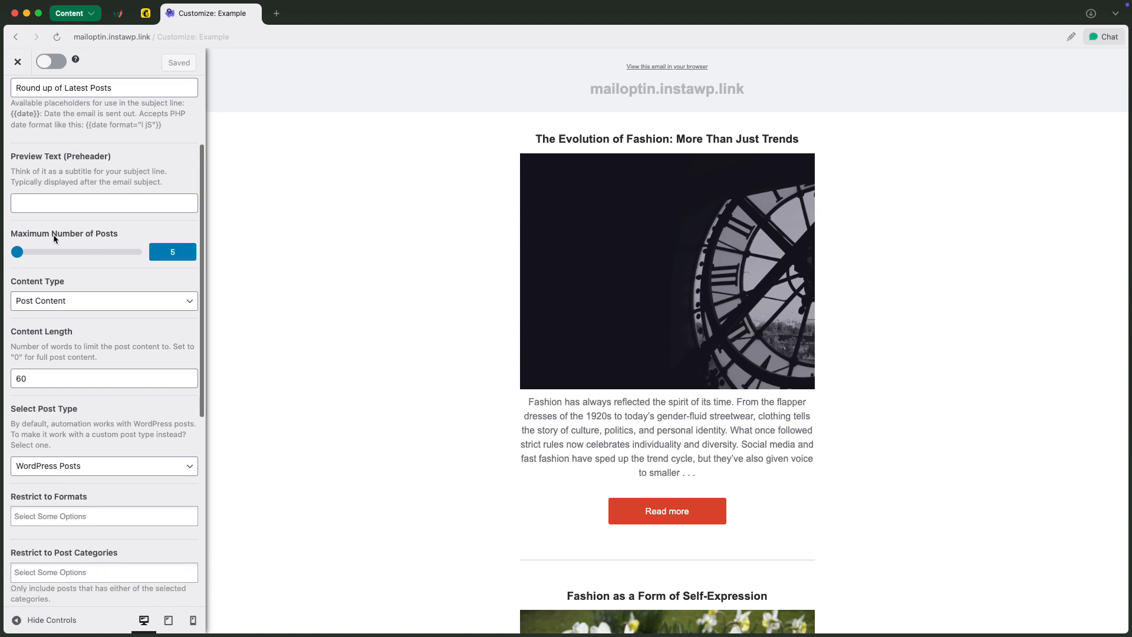
pyautogui.moveTo(18, 254); pyautogui.dragTo(17, 254)
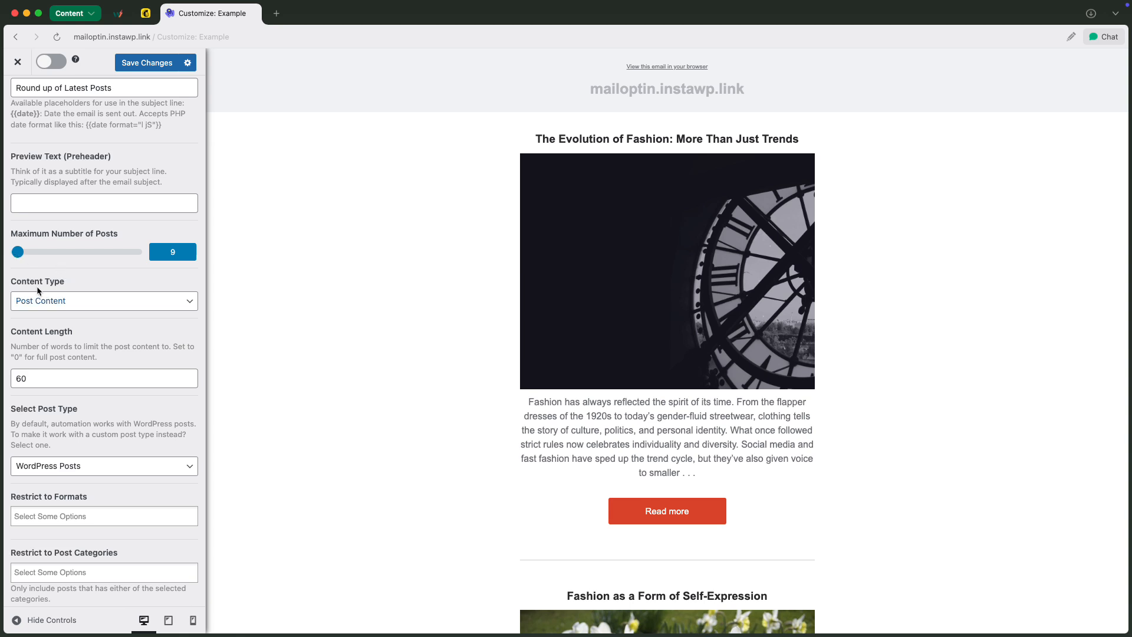
pyautogui.click(117, 303)
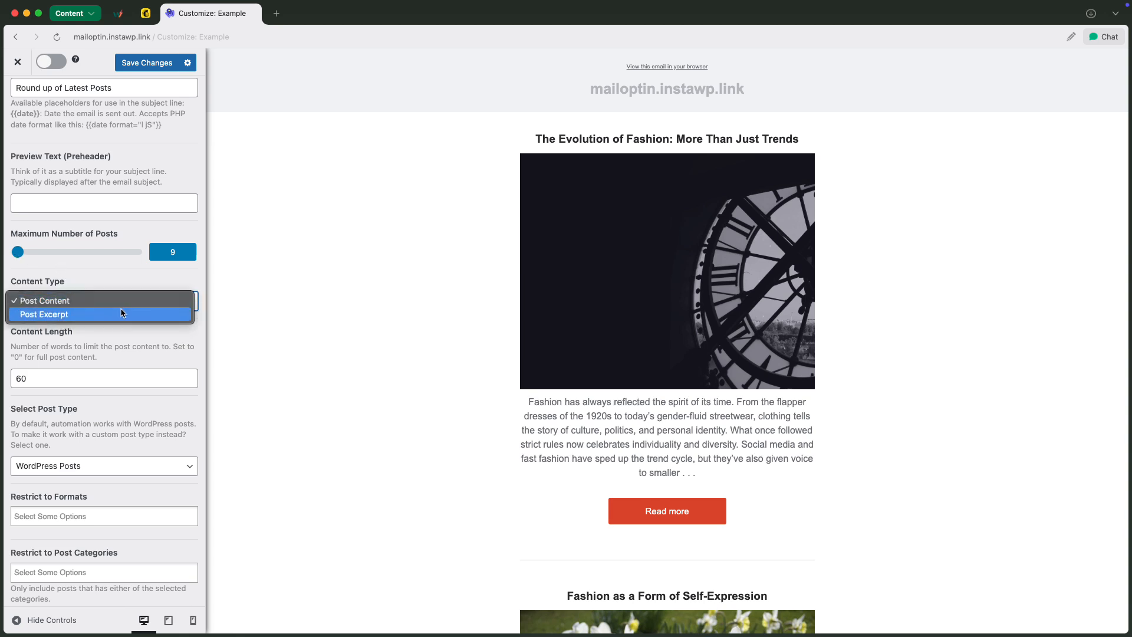
pyautogui.click(122, 314)
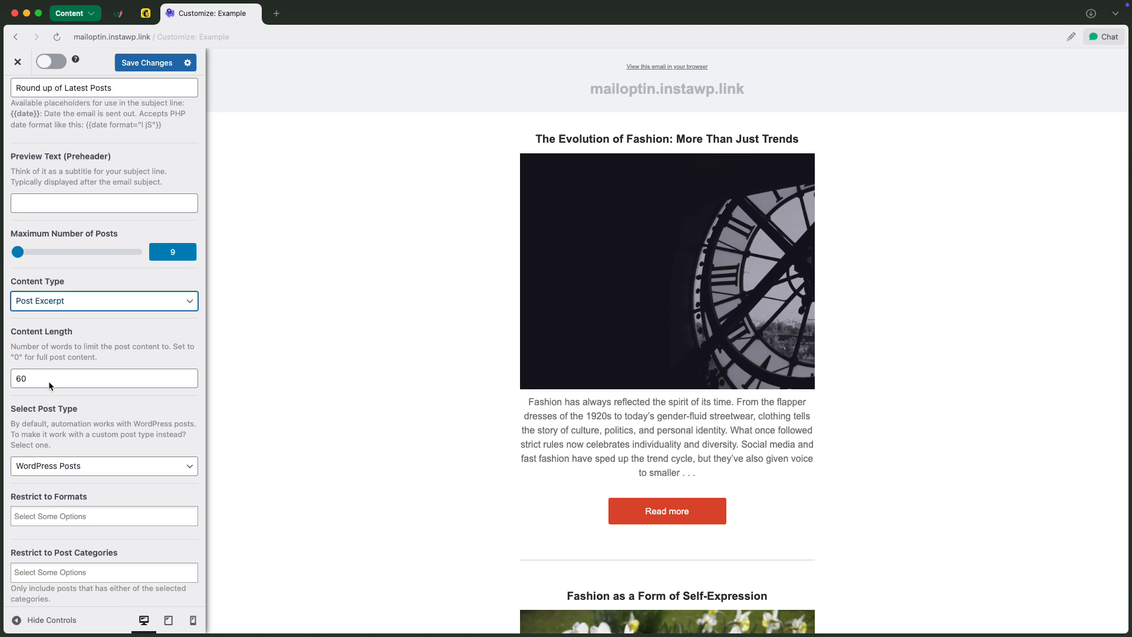
# Choose Mailchimp as the digest's recipient connection and wetestwp as its email list
pyautogui.scroll(-2, 101, 363)
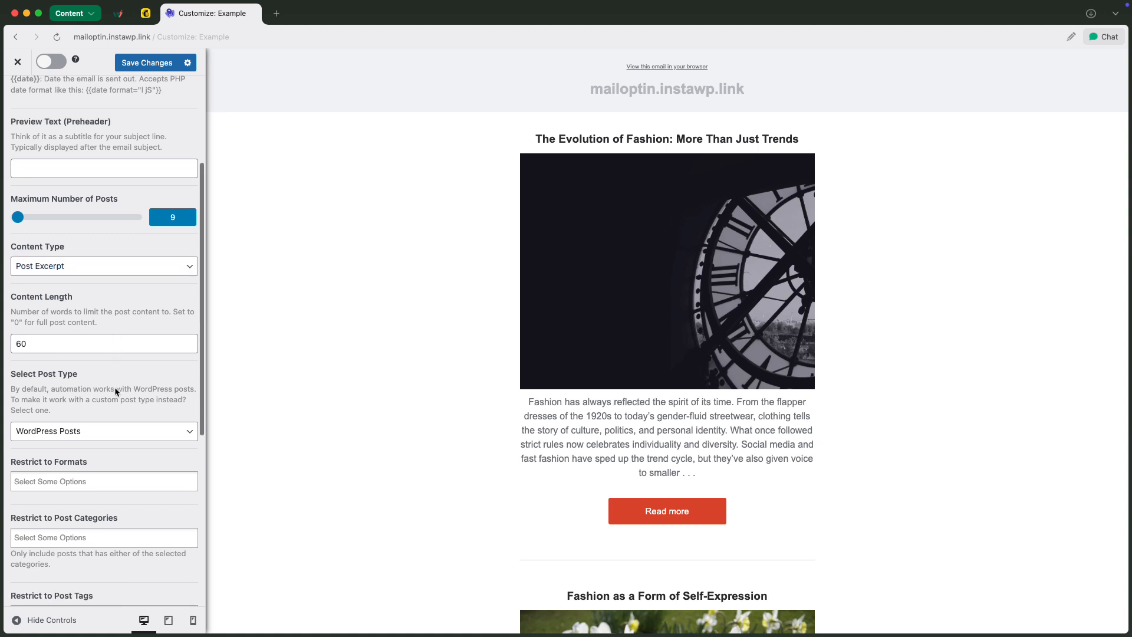
pyautogui.scroll(-4, 114, 386)
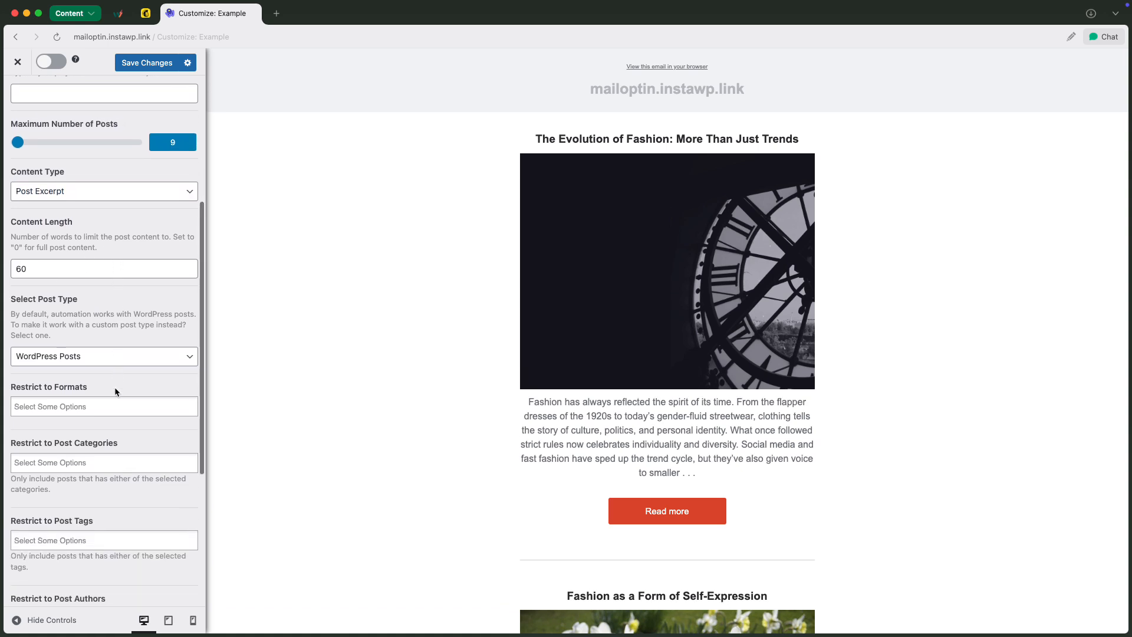
pyautogui.scroll(-12, 114, 387)
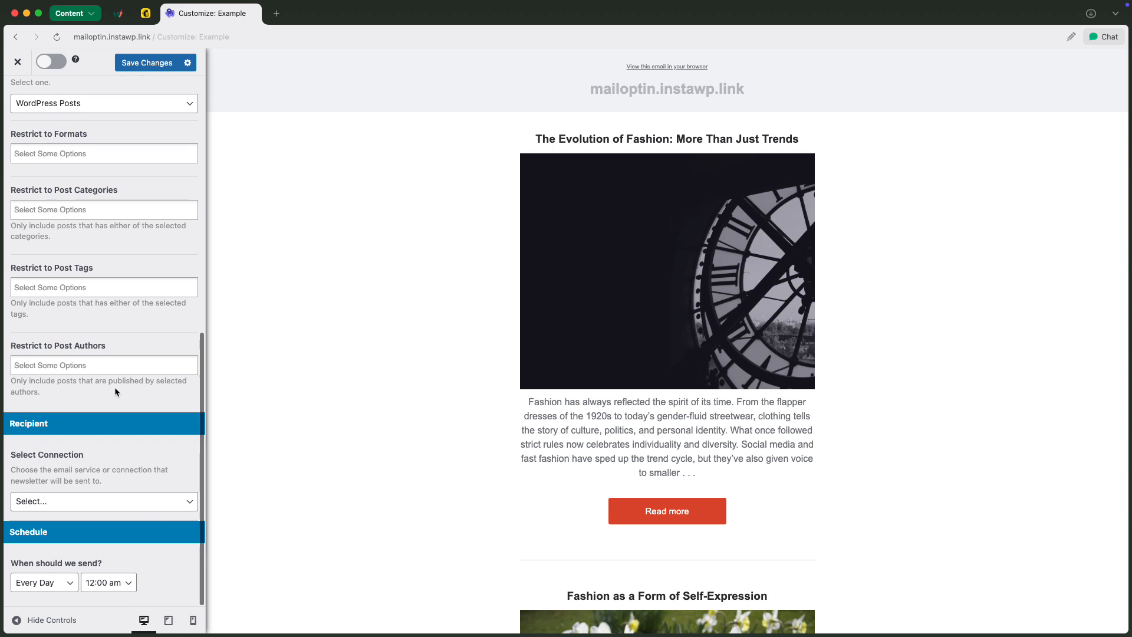
pyautogui.click(99, 495)
pyautogui.click(97, 529)
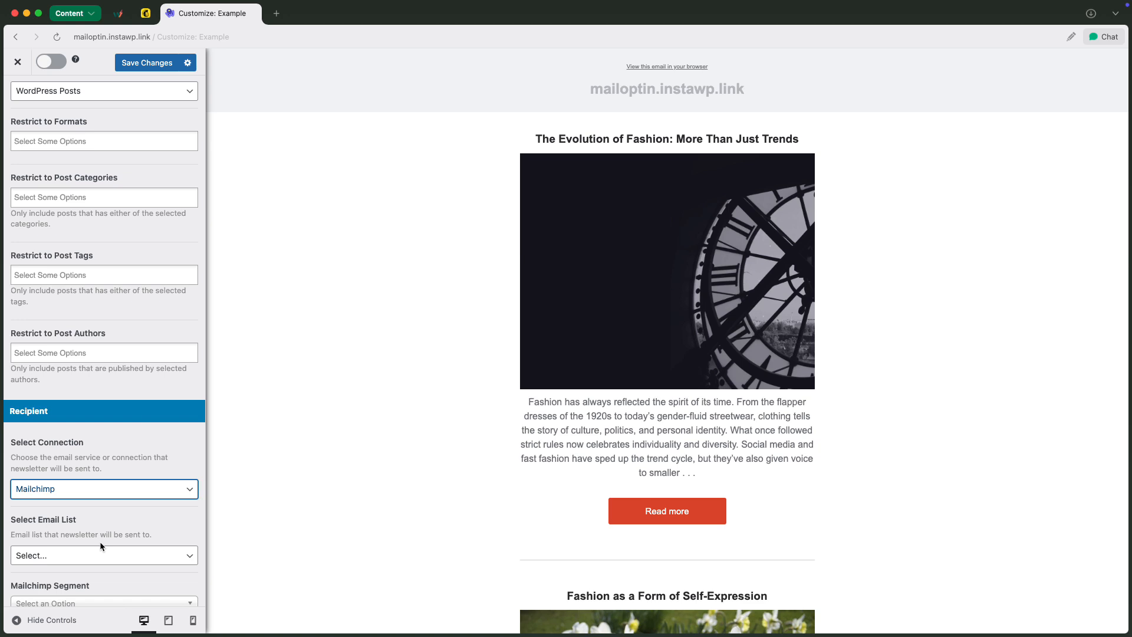
pyautogui.click(102, 554)
pyautogui.click(119, 570)
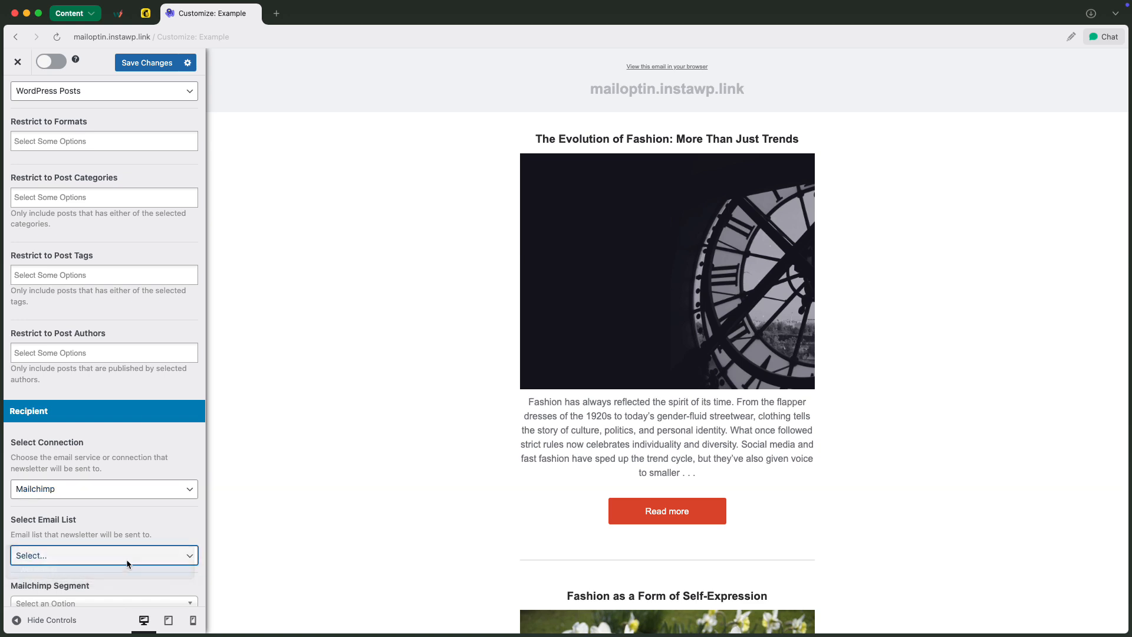
# Review the sending frequency and time options, keeping the digest scheduled for every day at 12:00 am
pyautogui.scroll(-3, 127, 560)
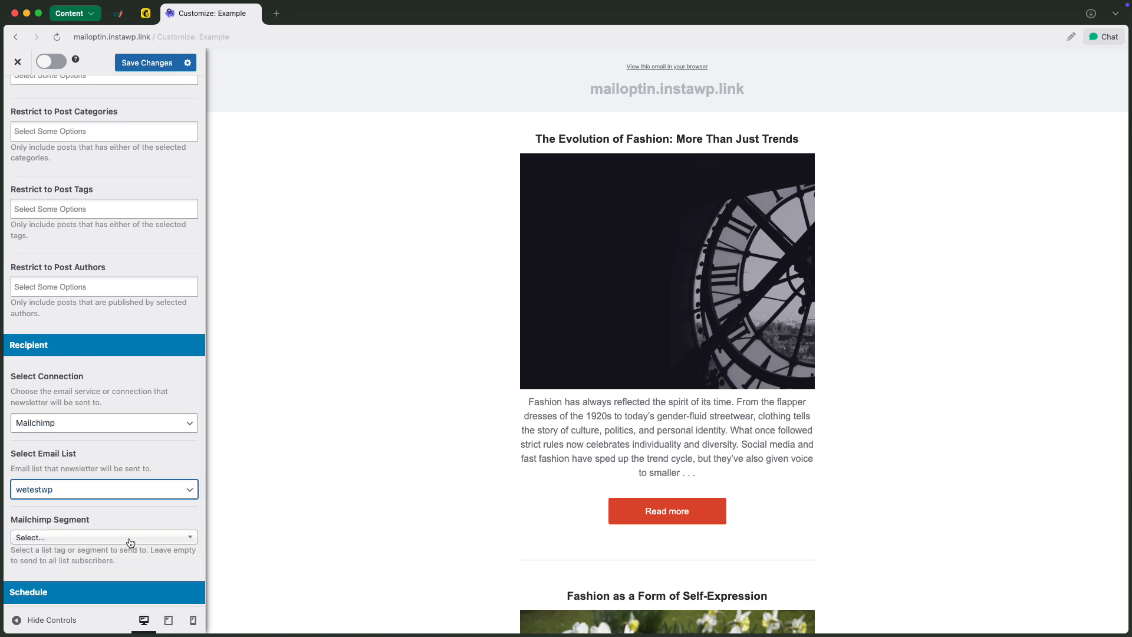
pyautogui.scroll(-3, 134, 542)
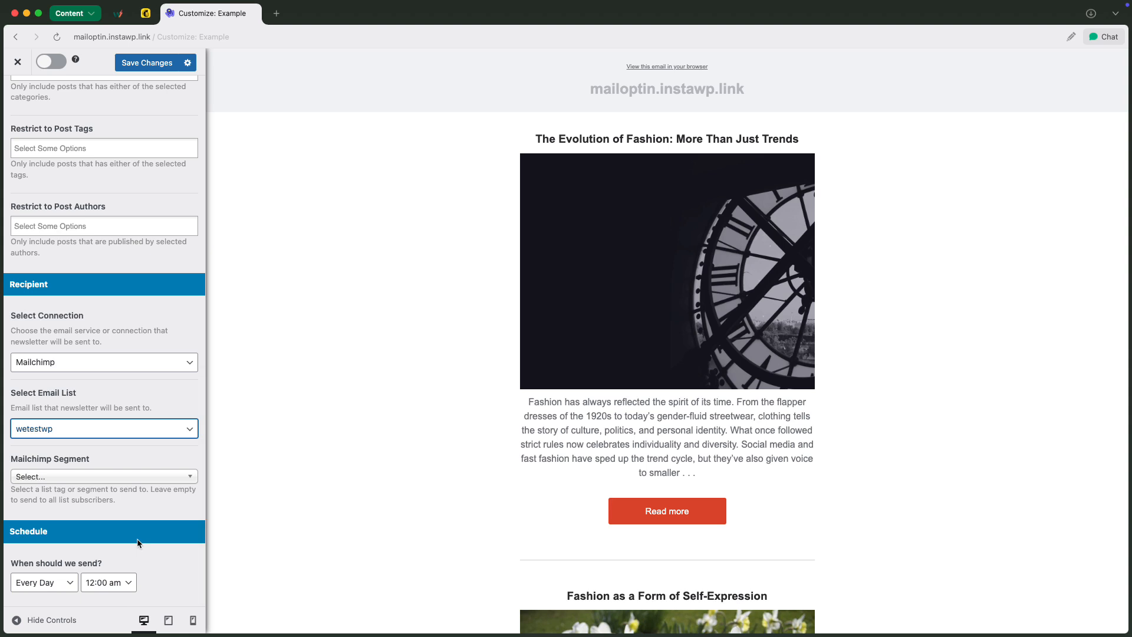
pyautogui.click(70, 582)
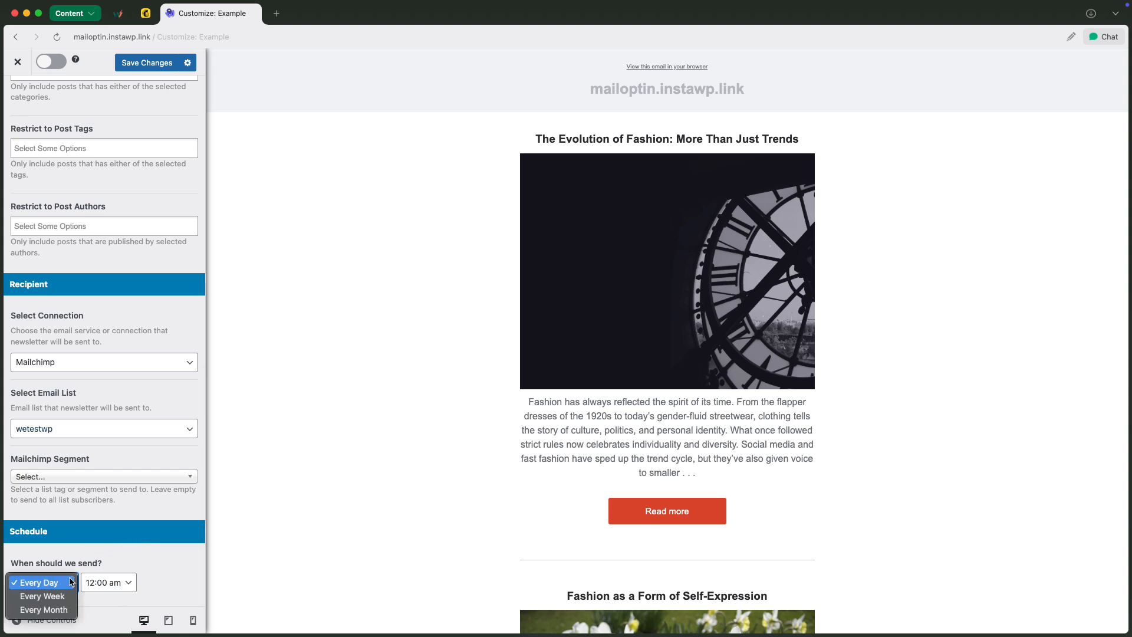
pyautogui.click(70, 581)
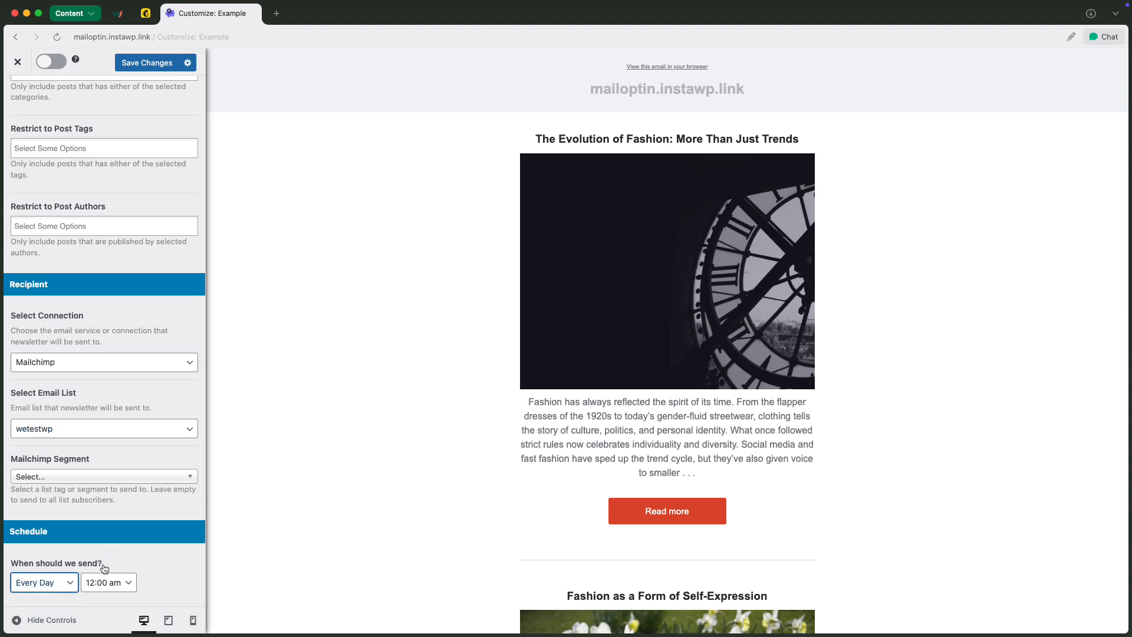
pyautogui.click(133, 582)
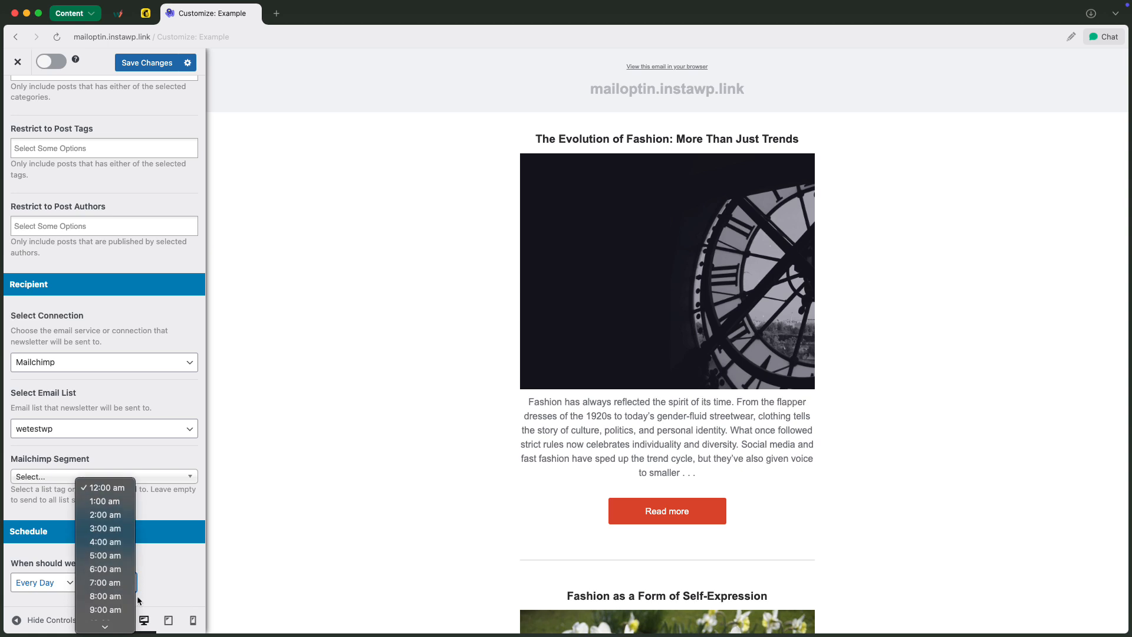
pyautogui.click(176, 583)
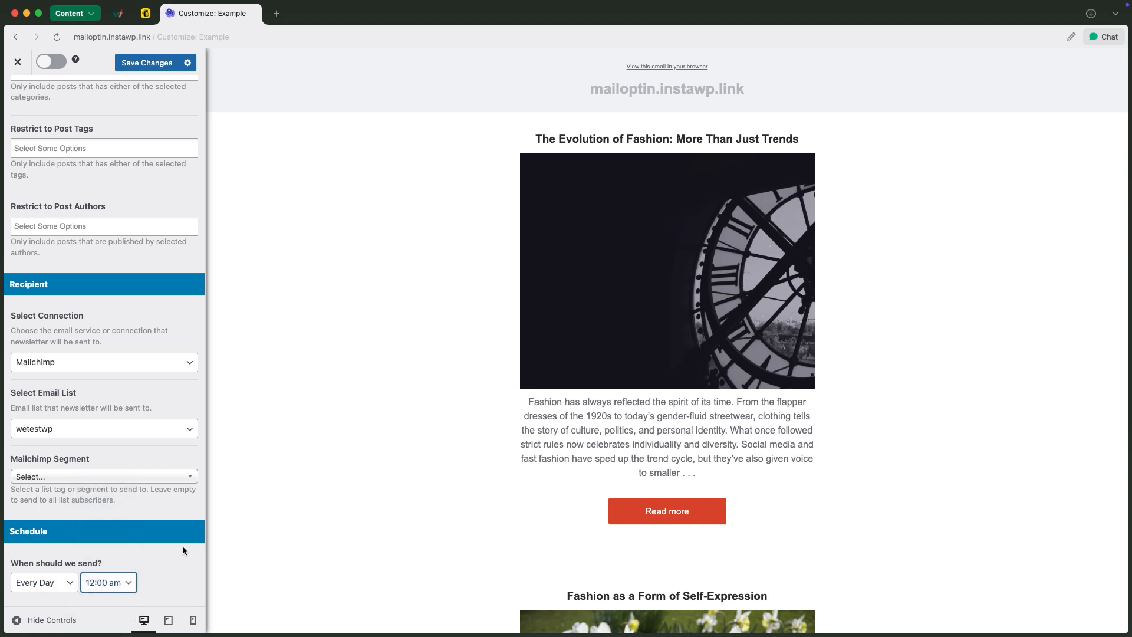
# Review the Body and Header customization options of the digest's email template
pyautogui.scroll(15, 182, 546)
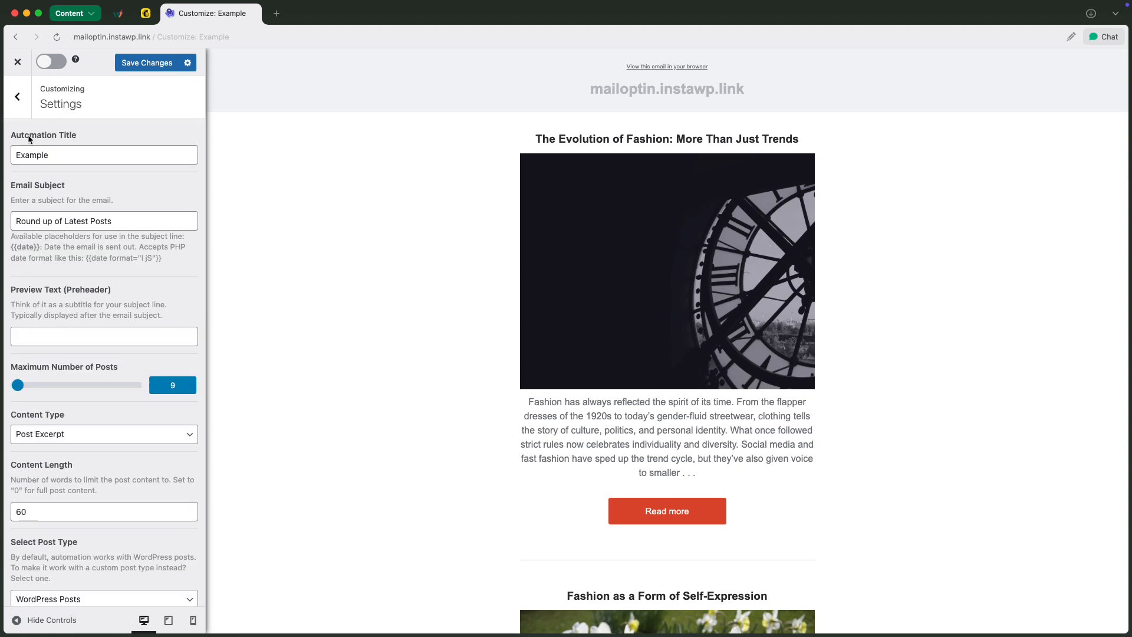
pyautogui.click(18, 99)
pyautogui.click(69, 166)
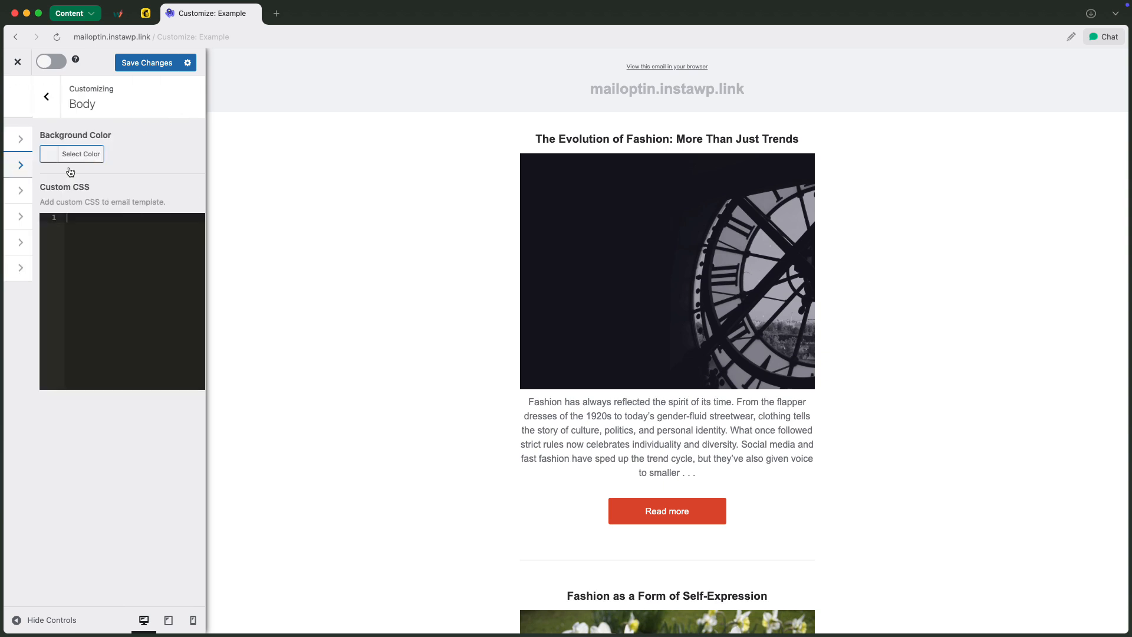
pyautogui.click(17, 97)
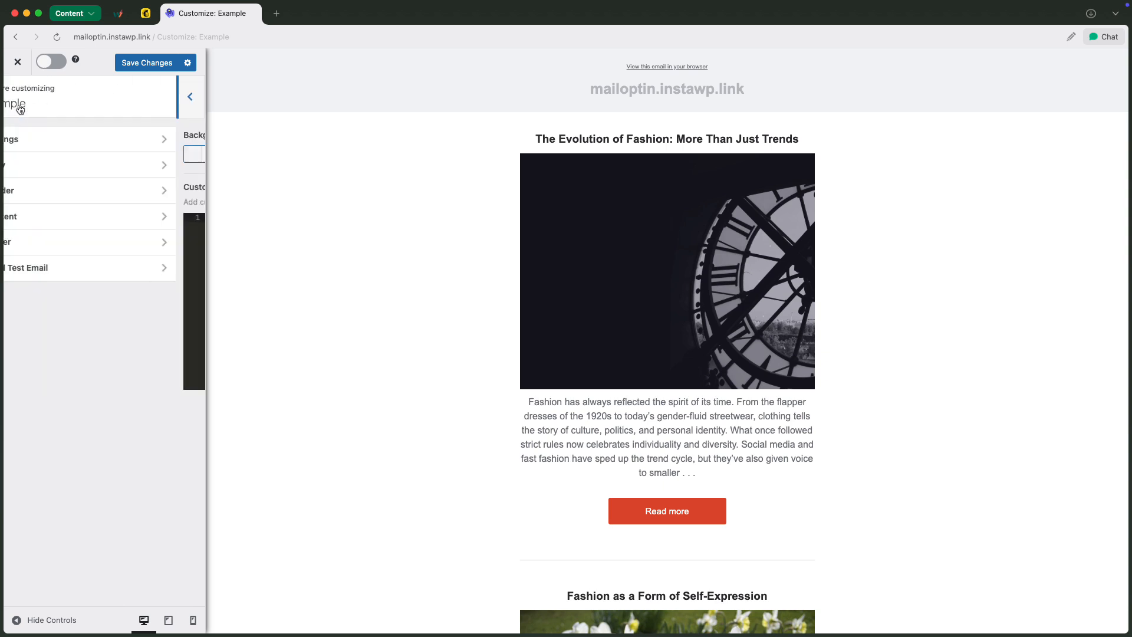
pyautogui.click(68, 187)
pyautogui.click(17, 97)
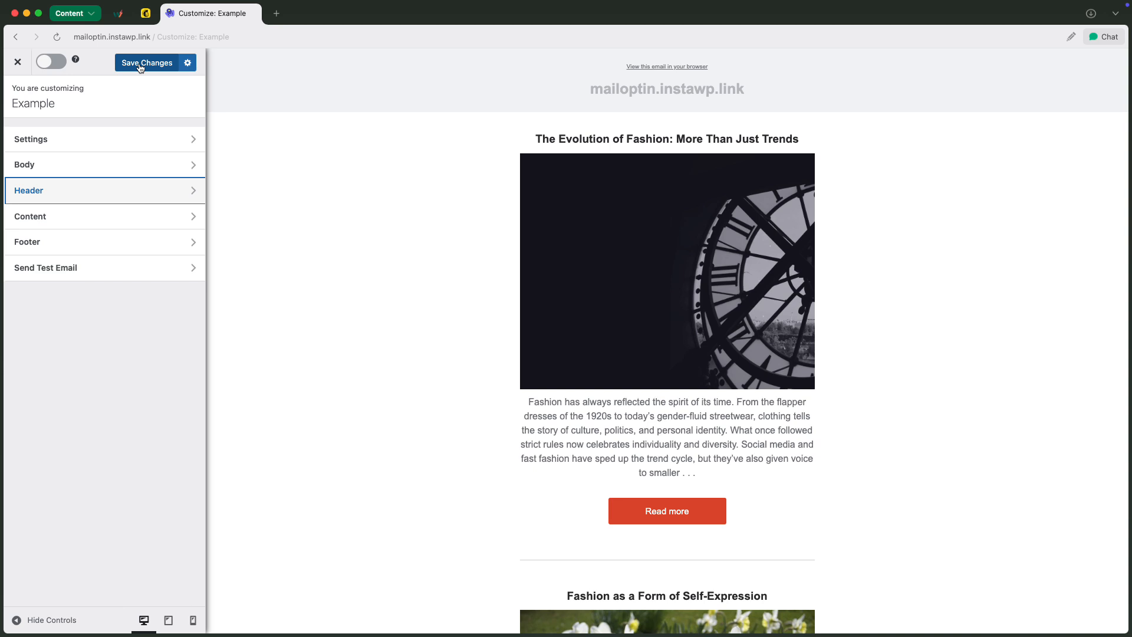
# Replace the digest's test email recipient with the tester's email address
pyautogui.click(171, 262)
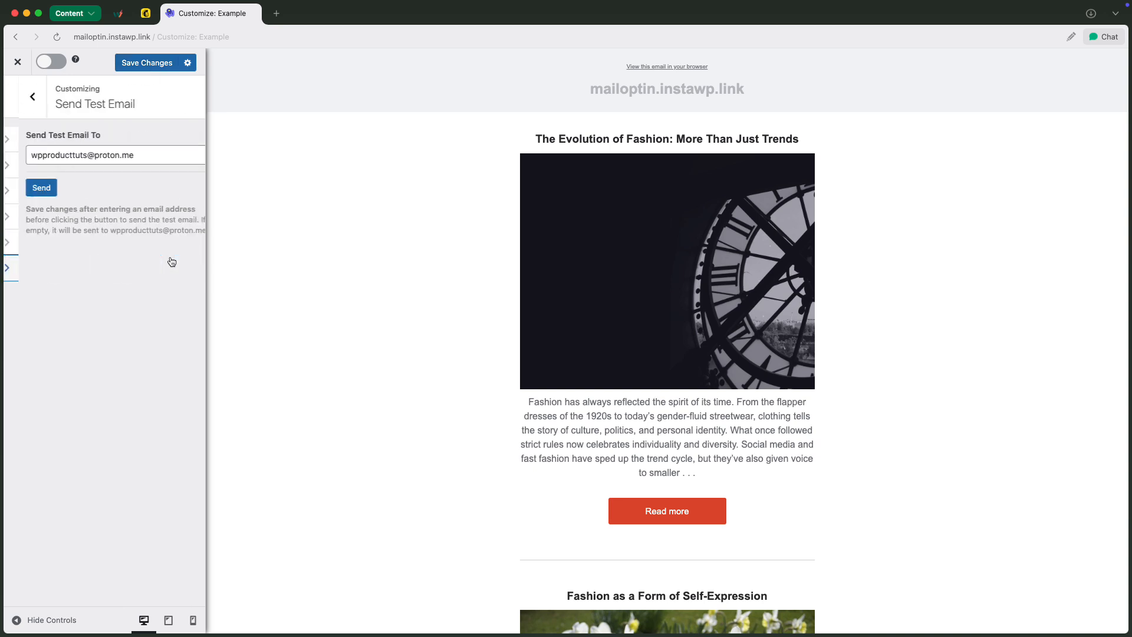
pyautogui.tripleClick(81, 155)
pyautogui.press('BackSpace')
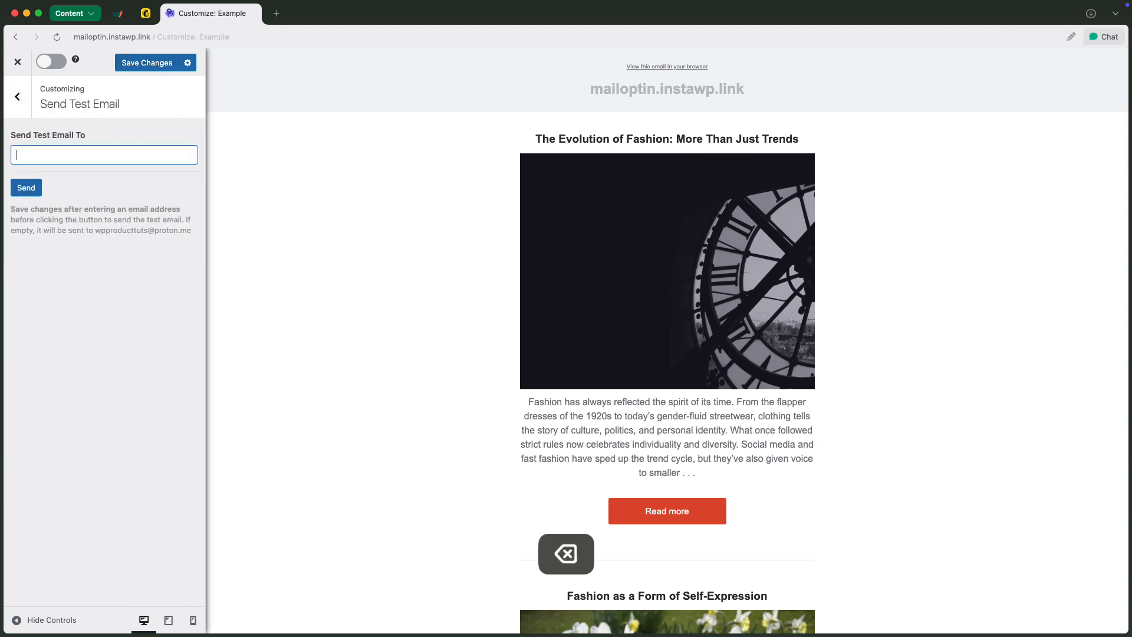
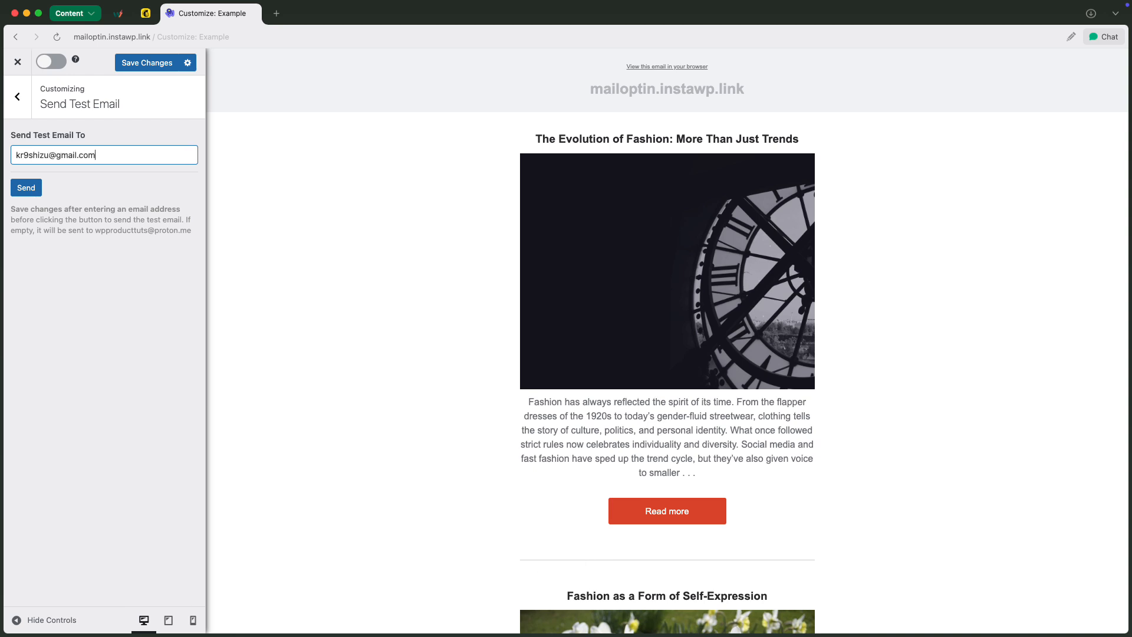